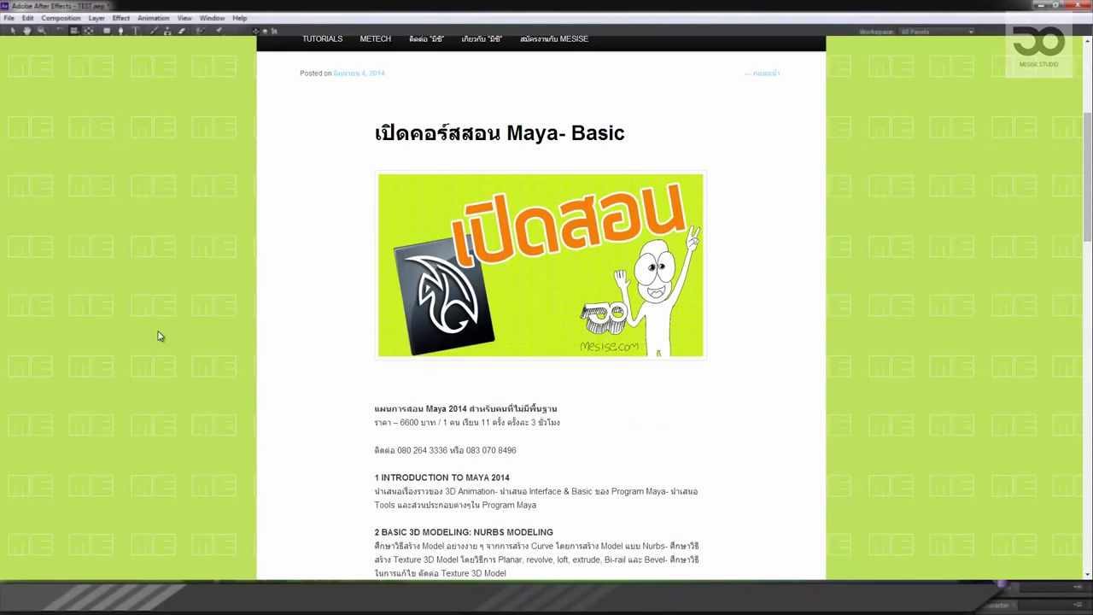
Read through the Maya Basic and After Effect CS6 course pages, covering price, contact line and lesson outline.
{"action": "scroll", "coordinate": [162, 338], "scroll_direction": "down", "scroll_amount": 1}
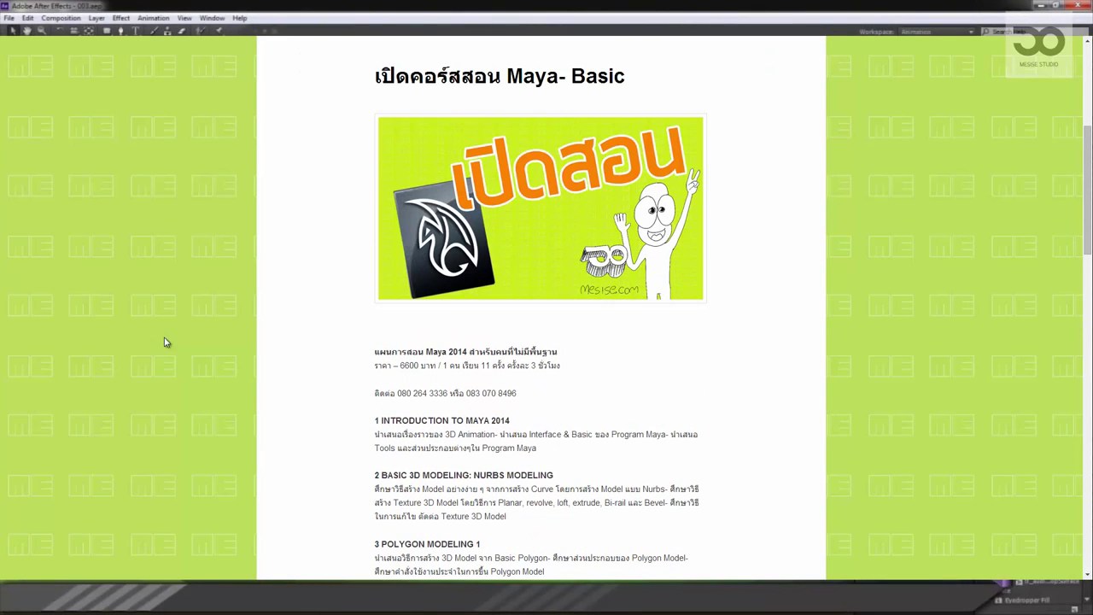
{"action": "left_click_drag", "start_coordinate": [396, 392], "coordinate": [538, 393]}
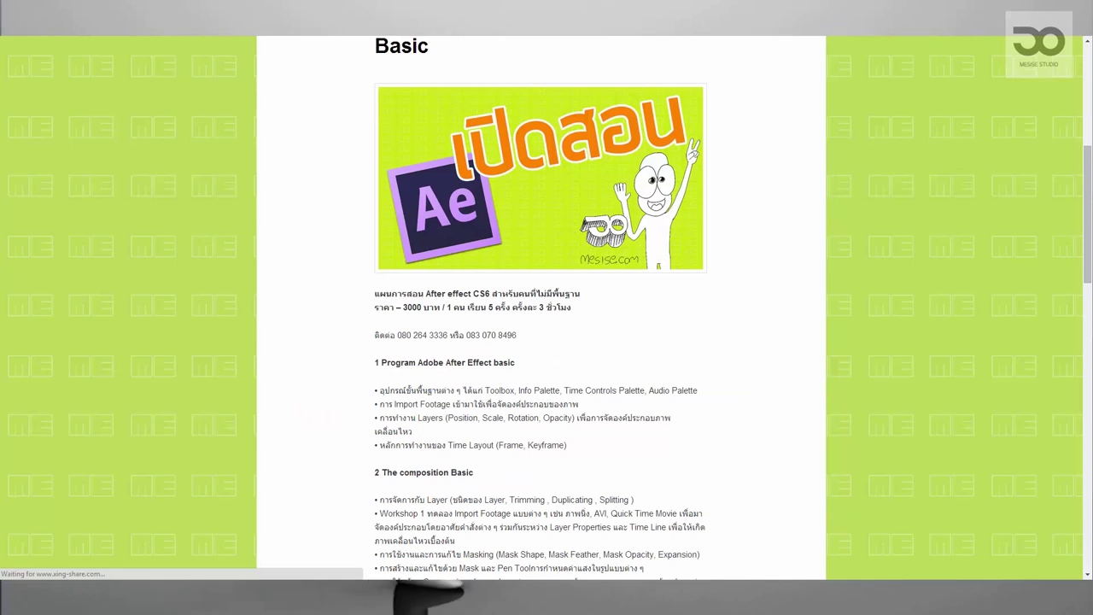
{"action": "scroll", "coordinate": [213, 237], "scroll_direction": "up", "scroll_amount": 1}
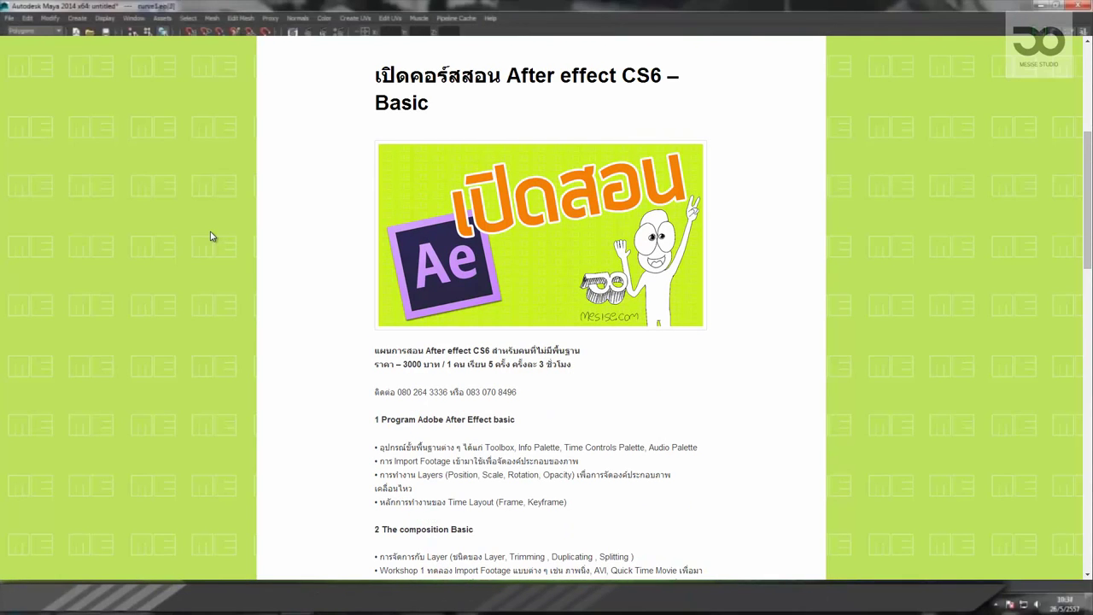
{"action": "scroll", "coordinate": [212, 237], "scroll_direction": "down", "scroll_amount": 1}
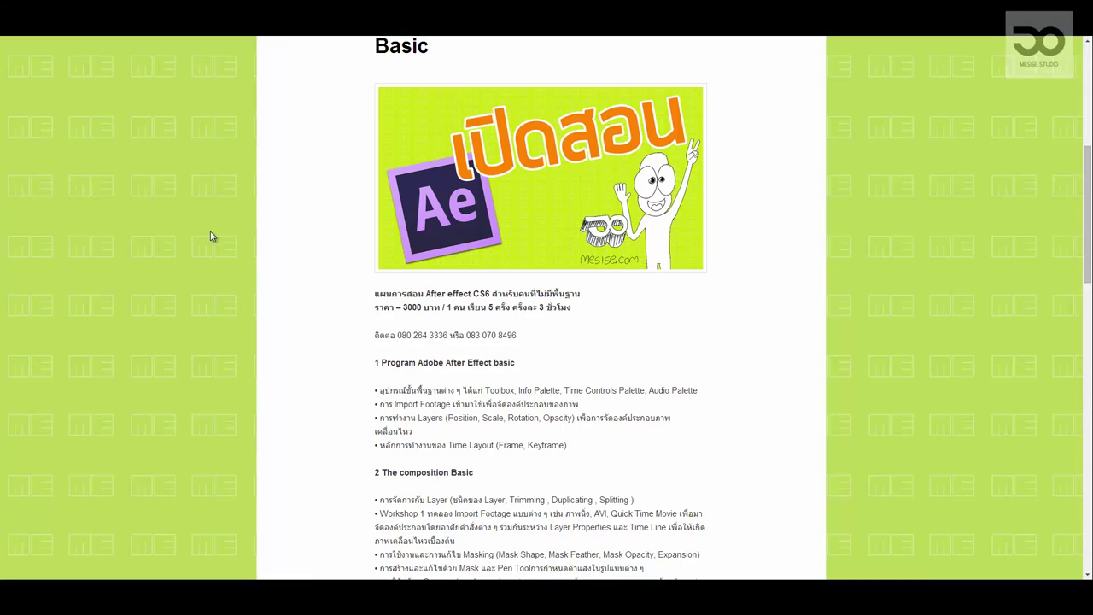
{"action": "scroll", "coordinate": [213, 236], "scroll_direction": "down", "scroll_amount": 1}
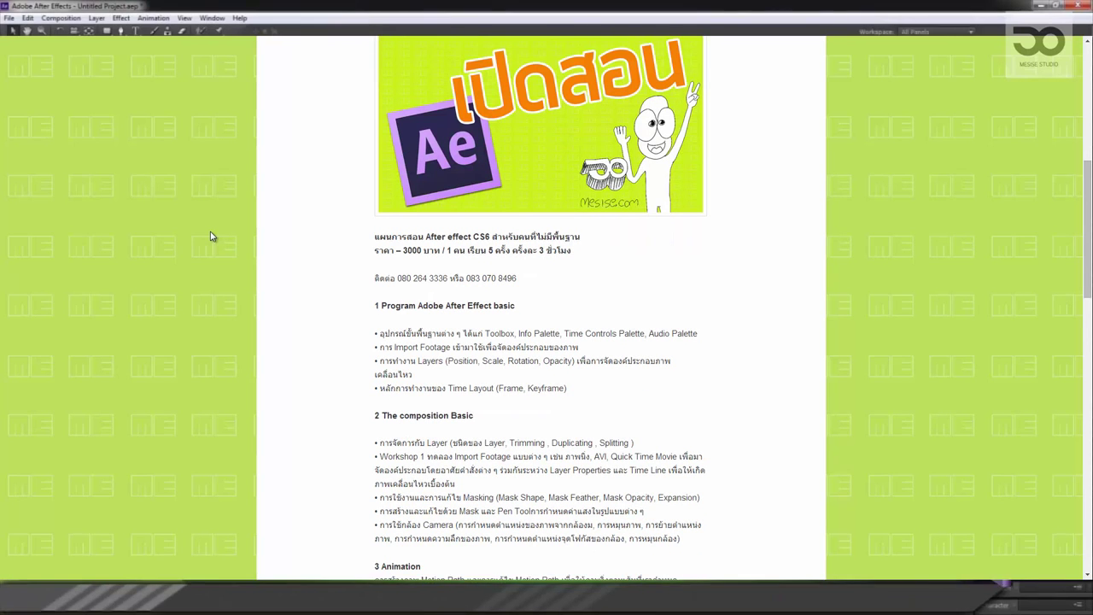
{"action": "scroll", "coordinate": [212, 236], "scroll_direction": "down", "scroll_amount": 3}
{"action": "scroll", "coordinate": [213, 236], "scroll_direction": "down", "scroll_amount": 1}
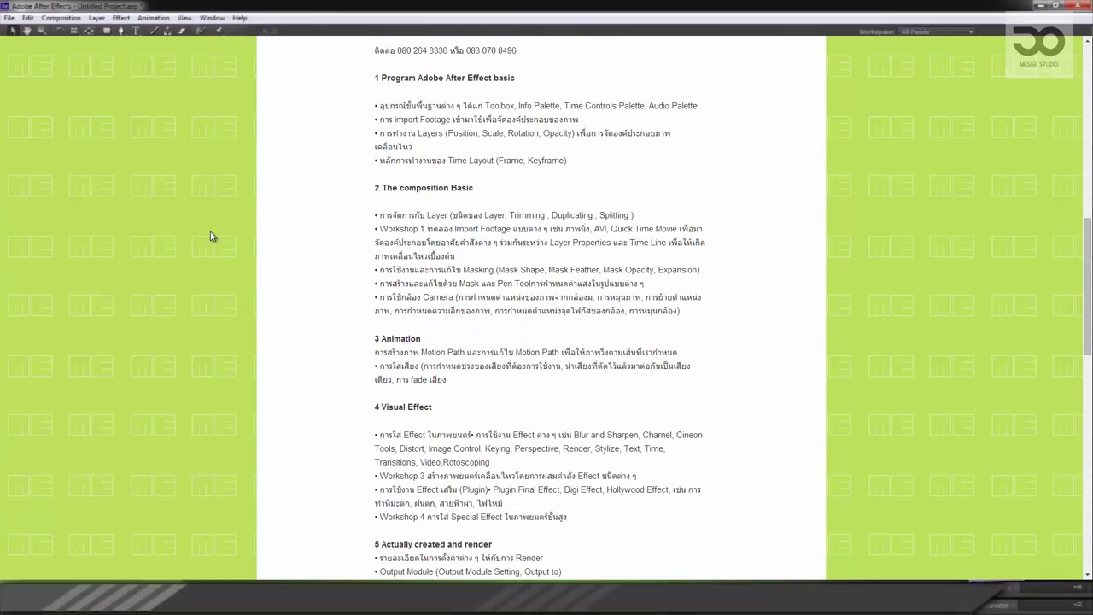
{"action": "scroll", "coordinate": [212, 236], "scroll_direction": "down", "scroll_amount": 4}
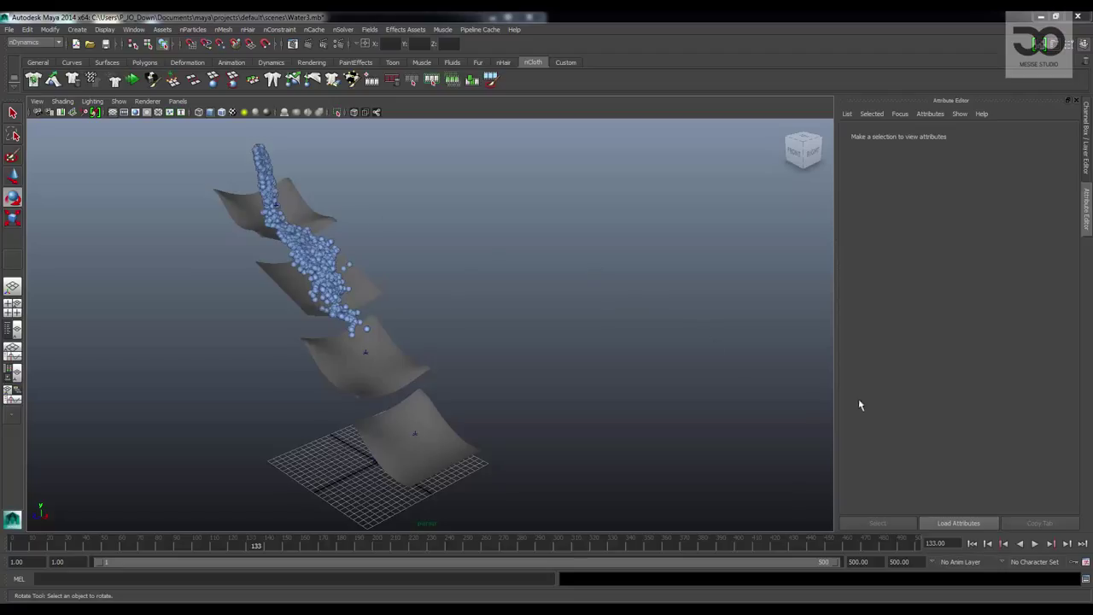
Play the finished Water3 scene to preview the particles flowing over the cloth planes.
{"action": "left_click", "coordinate": [1034, 543]}
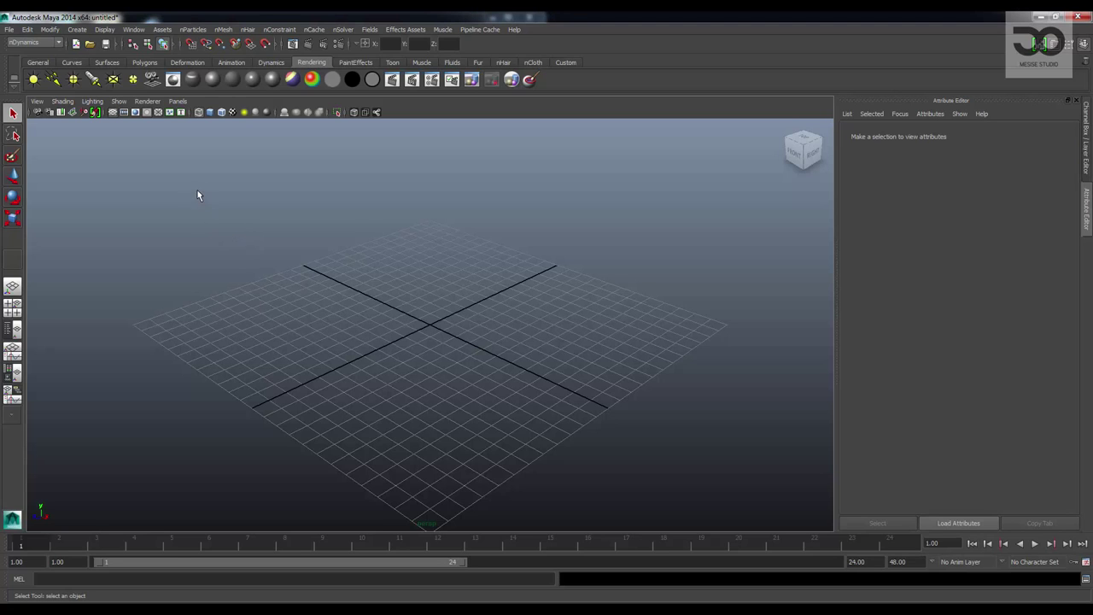
Create a polygon plane at the origin, scale it uniformly to about 14 and display it shaded.
{"action": "left_click_drag", "start_coordinate": [197, 193], "coordinate": [243, 232], "text": "alt"}
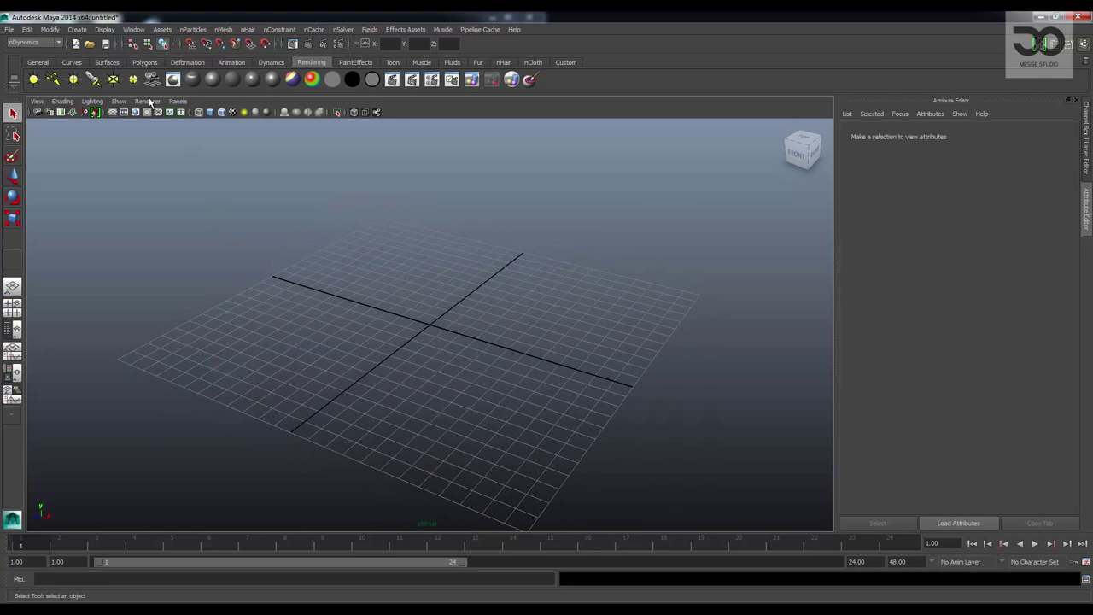
{"action": "left_click", "coordinate": [142, 62]}
{"action": "left_click", "coordinate": [113, 79]}
{"action": "key", "text": "r"}
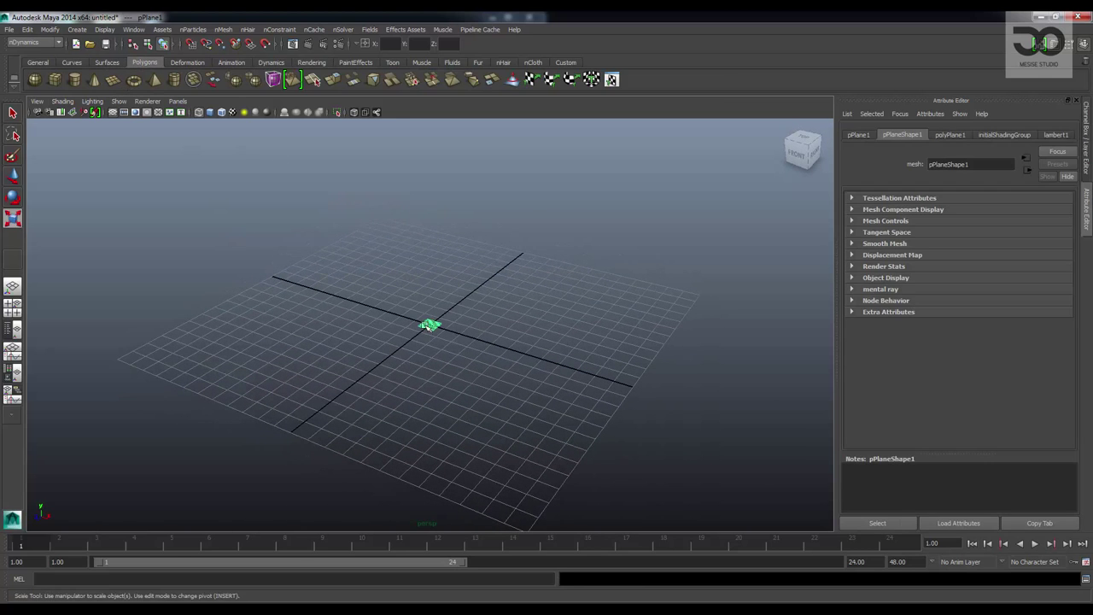
{"action": "left_click_drag", "start_coordinate": [432, 325], "coordinate": [661, 268]}
{"action": "key", "text": "5"}
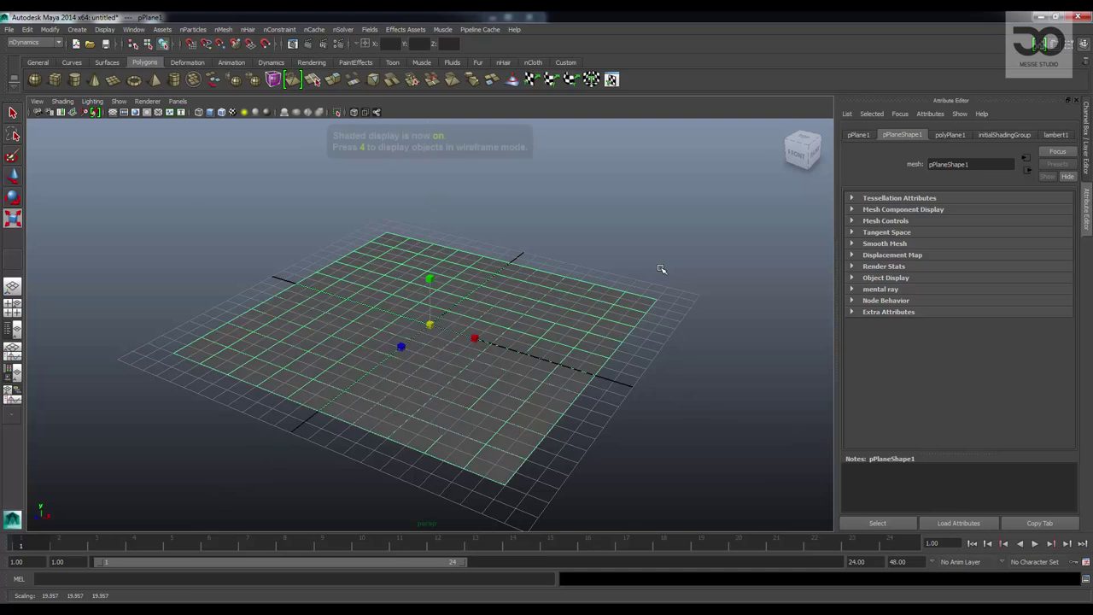
{"action": "left_click_drag", "start_coordinate": [538, 290], "coordinate": [408, 319], "text": "alt"}
Move the plane to about 6.9 in Y and -9.4 in X.
{"action": "key", "text": "ctrl+a"}
{"action": "key", "text": "w"}
{"action": "left_click_drag", "start_coordinate": [486, 294], "coordinate": [501, 152]}
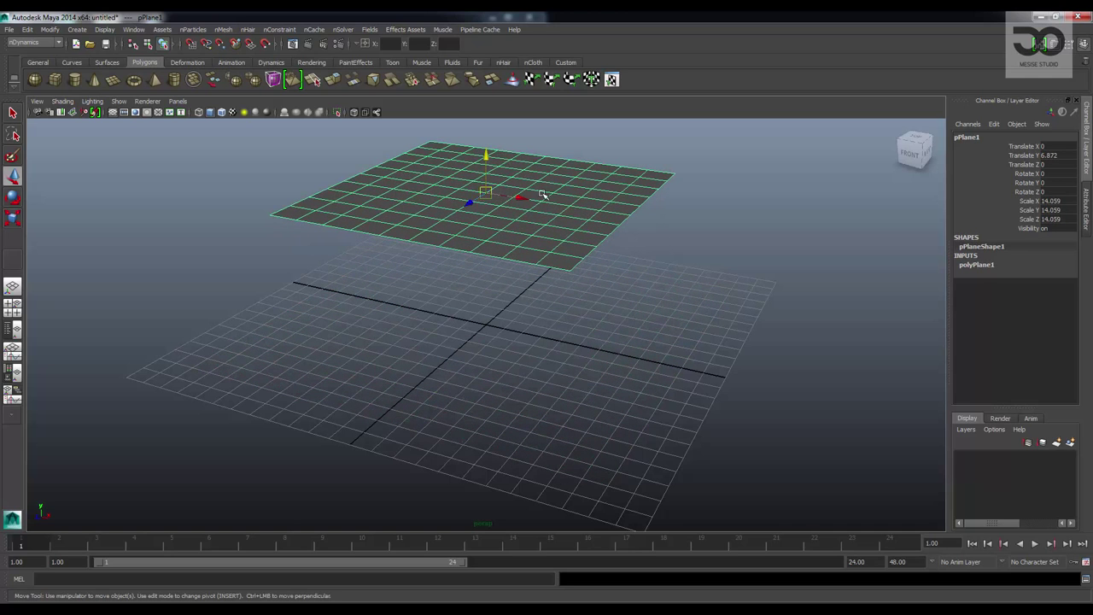
{"action": "left_click_drag", "start_coordinate": [521, 197], "coordinate": [350, 170]}
{"action": "scroll", "coordinate": [457, 198], "scroll_direction": "down", "scroll_amount": 2}
{"action": "middle_click_drag", "start_coordinate": [457, 198], "coordinate": [473, 221], "text": "alt"}
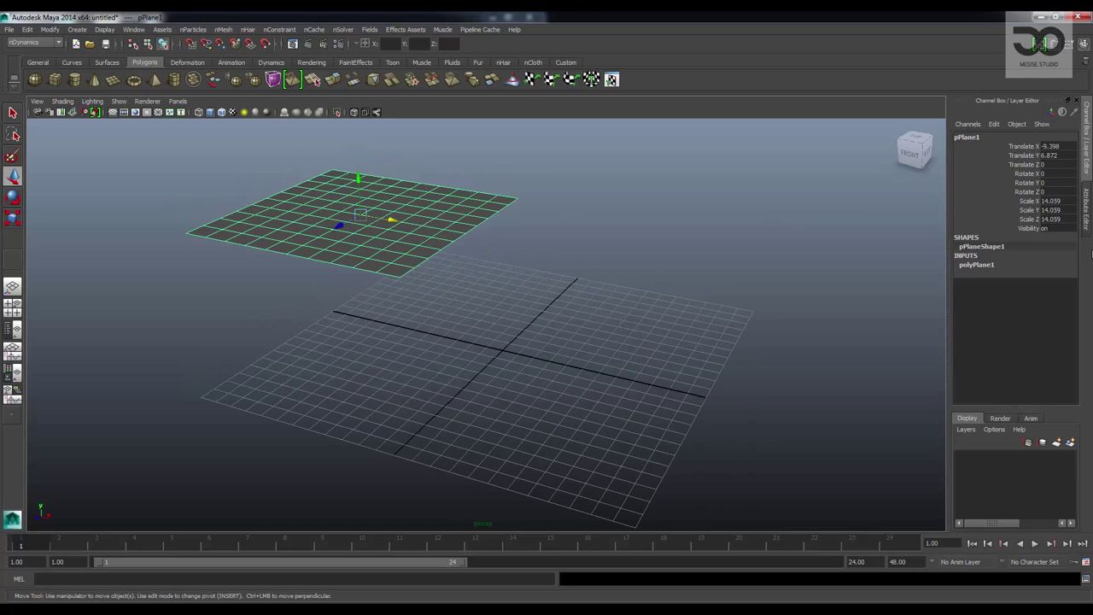
Set the plane's width and height subdivisions to 30 and tilt it about -21.6° around Z.
{"action": "left_click", "coordinate": [975, 265]}
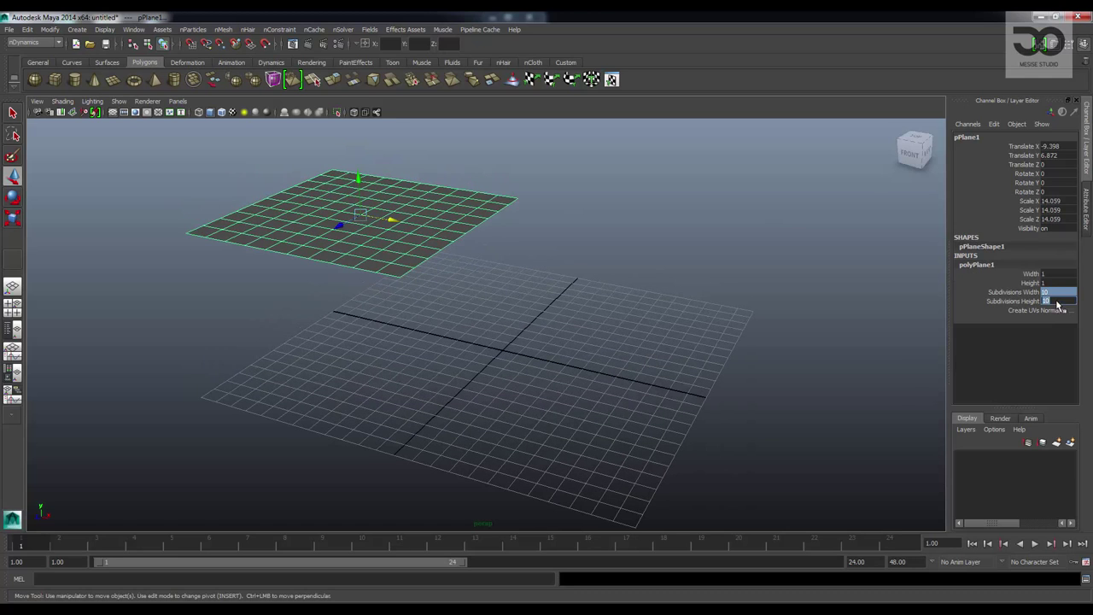
{"action": "key", "text": "Return"}
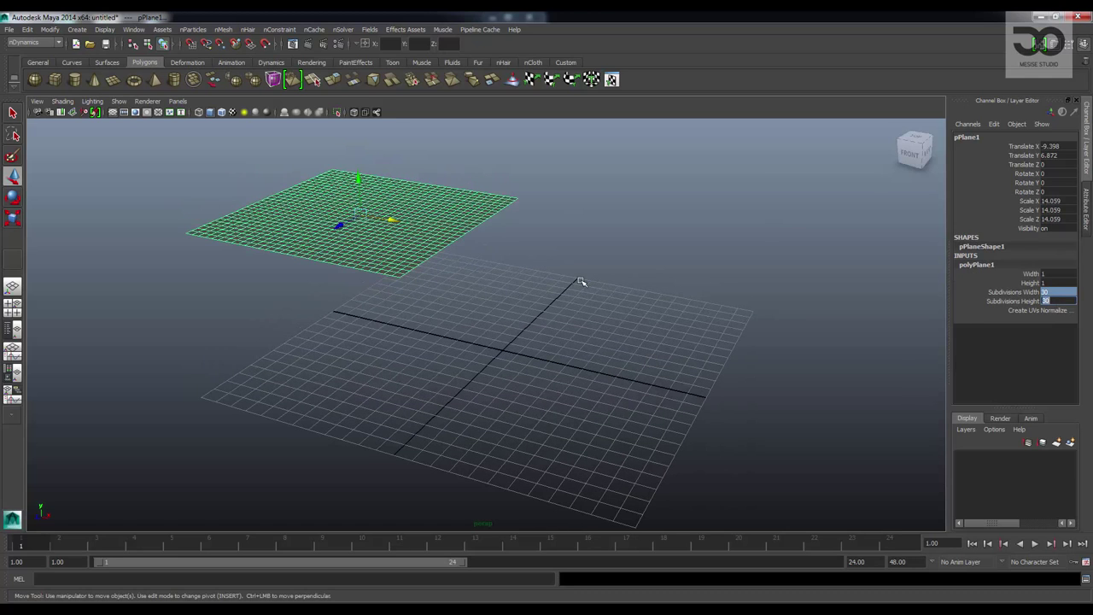
{"action": "key", "text": "e"}
{"action": "left_click_drag", "start_coordinate": [401, 171], "coordinate": [379, 72]}
Move the tilted plane up and back to about -15.2 in X and 17.3 in Y.
{"action": "key", "text": "w"}
{"action": "scroll", "coordinate": [407, 171], "scroll_direction": "down", "scroll_amount": 2}
{"action": "middle_click_drag", "start_coordinate": [408, 171], "coordinate": [450, 250], "text": "alt"}
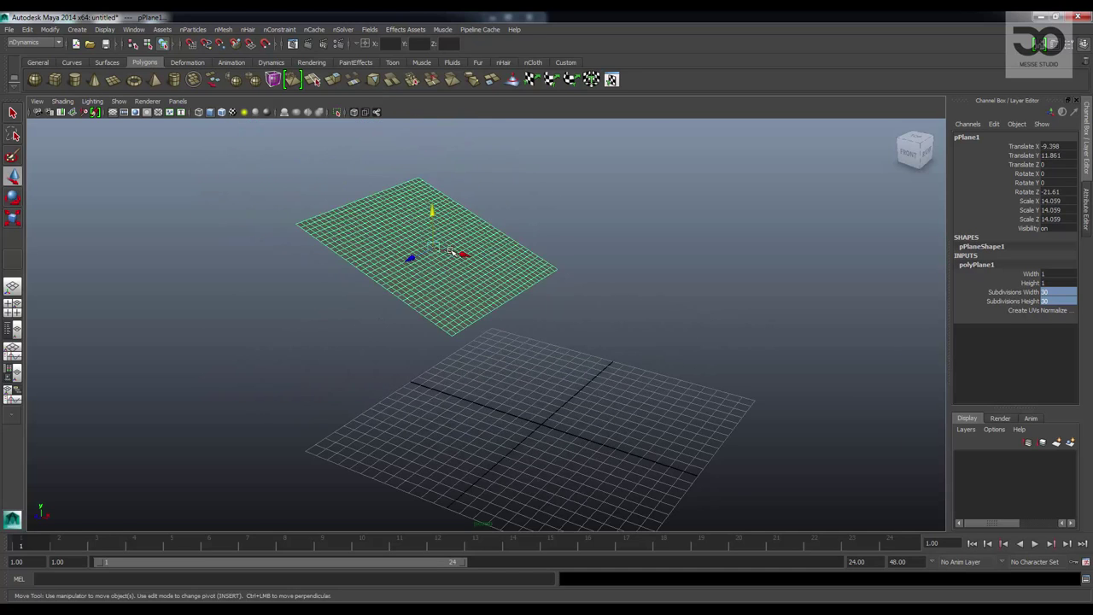
{"action": "left_click_drag", "start_coordinate": [450, 250], "coordinate": [384, 165]}
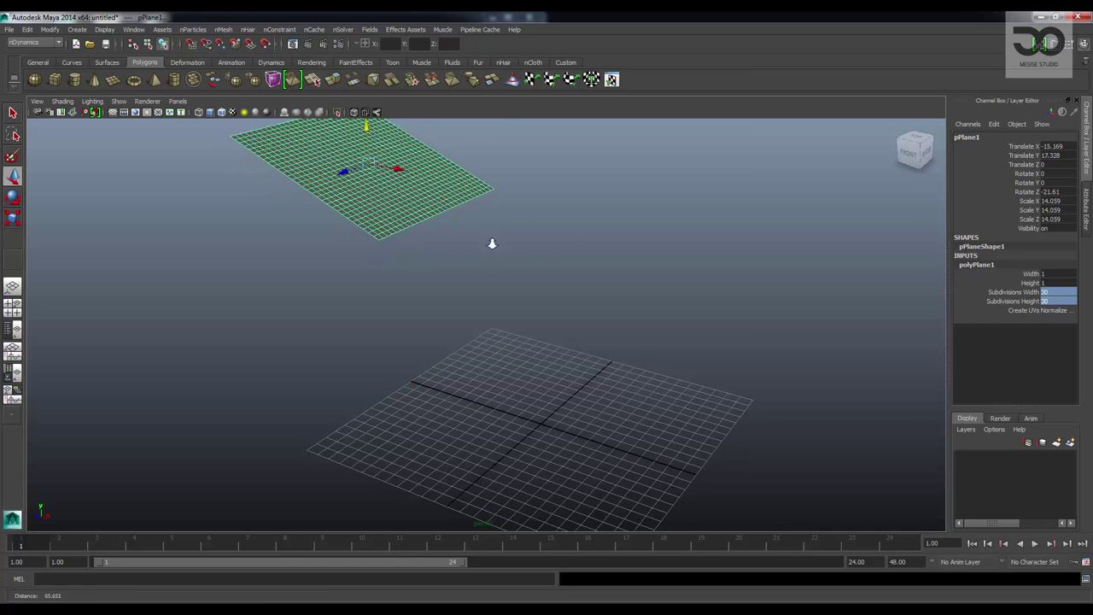
Duplicate the tilted plane three times as a descending staircase and raise all four planes together above the grid.
{"action": "left_click_drag", "start_coordinate": [492, 243], "coordinate": [473, 235], "text": "alt"}
{"action": "key", "text": "ctrl+d"}
{"action": "left_click_drag", "start_coordinate": [386, 174], "coordinate": [524, 311]}
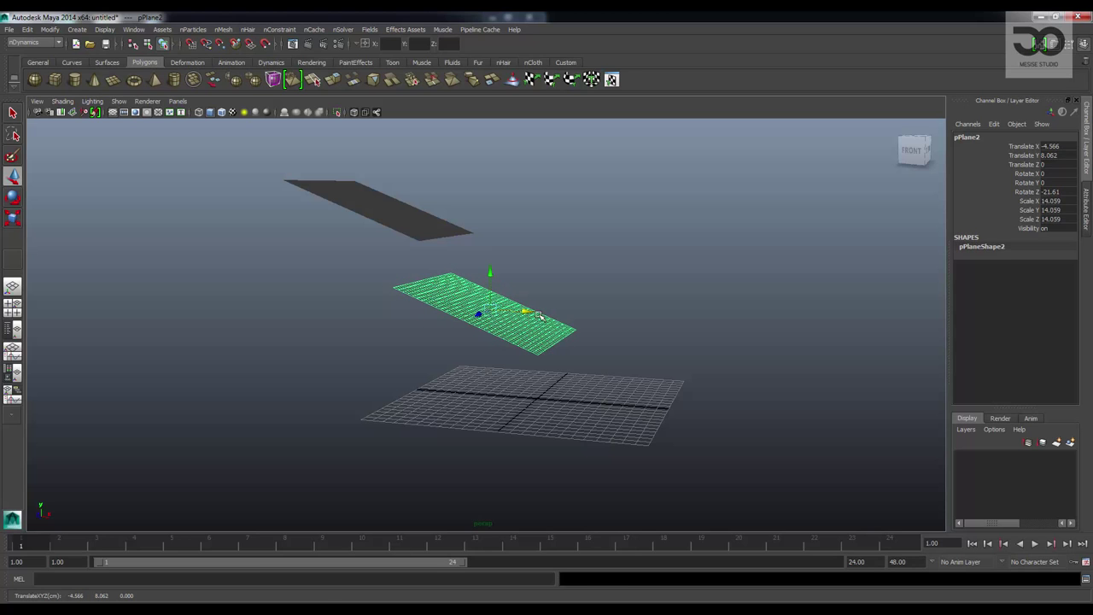
{"action": "key", "text": "shift+d"}
{"action": "left_click_drag", "start_coordinate": [617, 370], "coordinate": [698, 400], "text": "alt"}
{"action": "key", "text": "shift+d"}
{"action": "left_click_drag", "start_coordinate": [381, 232], "coordinate": [607, 352], "text": "shift"}
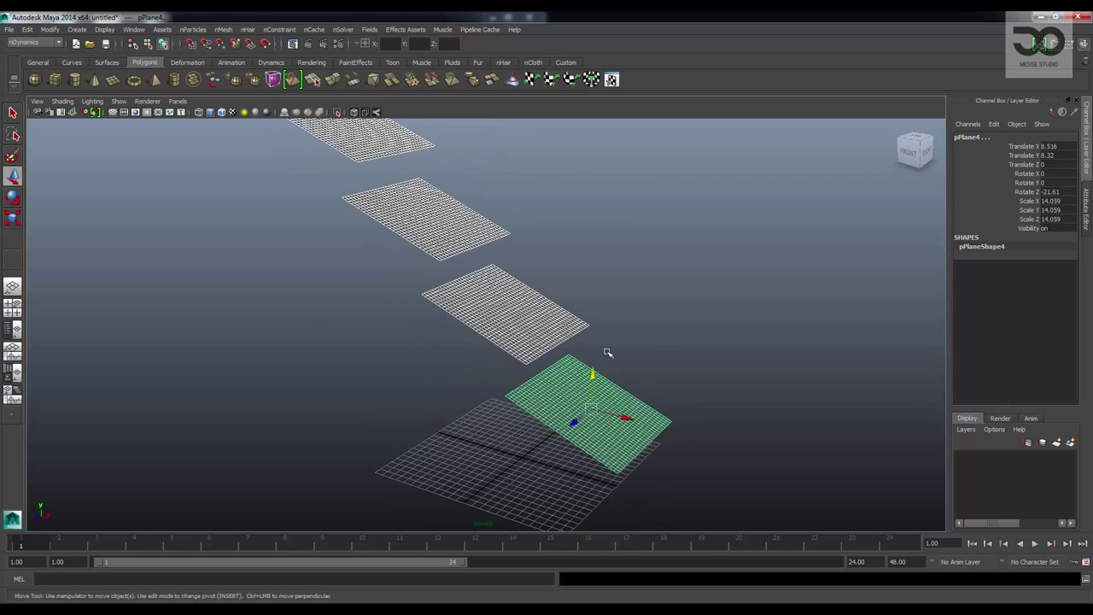
Freeze the transformations of all four planes and delete their construction history.
{"action": "right_click_drag", "start_coordinate": [607, 352], "coordinate": [113, 81], "text": "alt"}
{"action": "left_click", "coordinate": [50, 29]}
{"action": "left_click", "coordinate": [81, 68]}
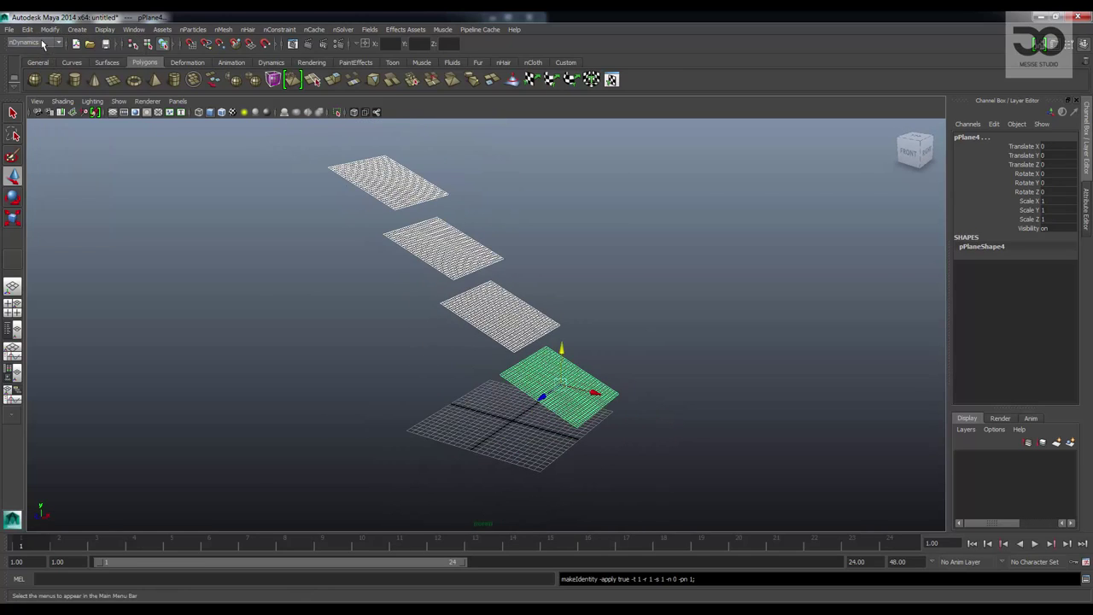
{"action": "left_click", "coordinate": [27, 29]}
{"action": "mouse_move", "coordinate": [96, 158]}
{"action": "left_click", "coordinate": [173, 163]}
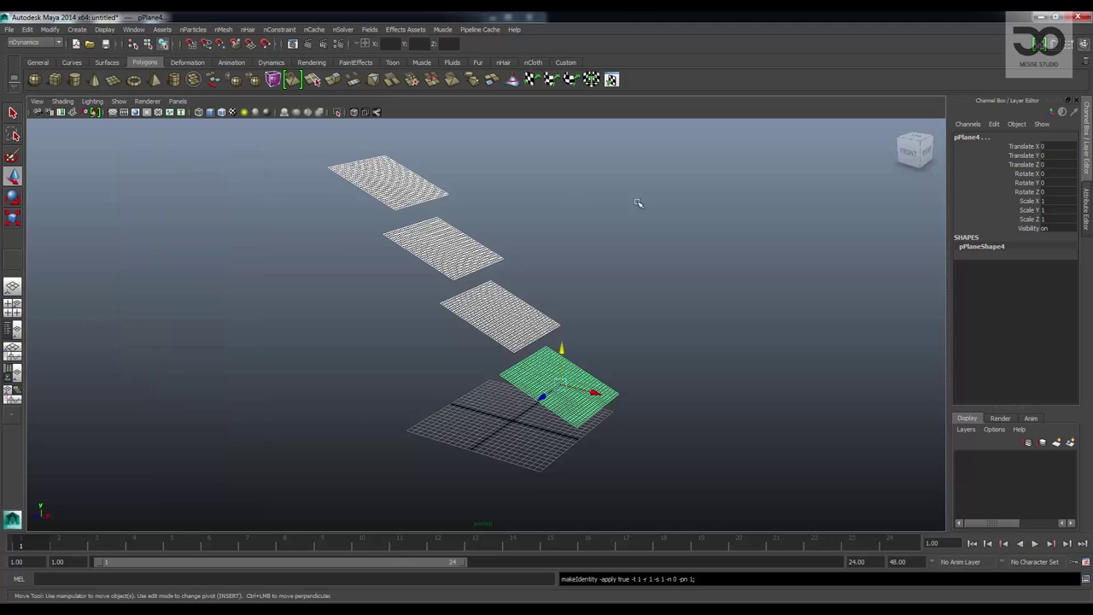
Convert all four selected planes to nCloth.
{"action": "left_click_drag", "start_coordinate": [634, 200], "coordinate": [538, 198], "text": "alt"}
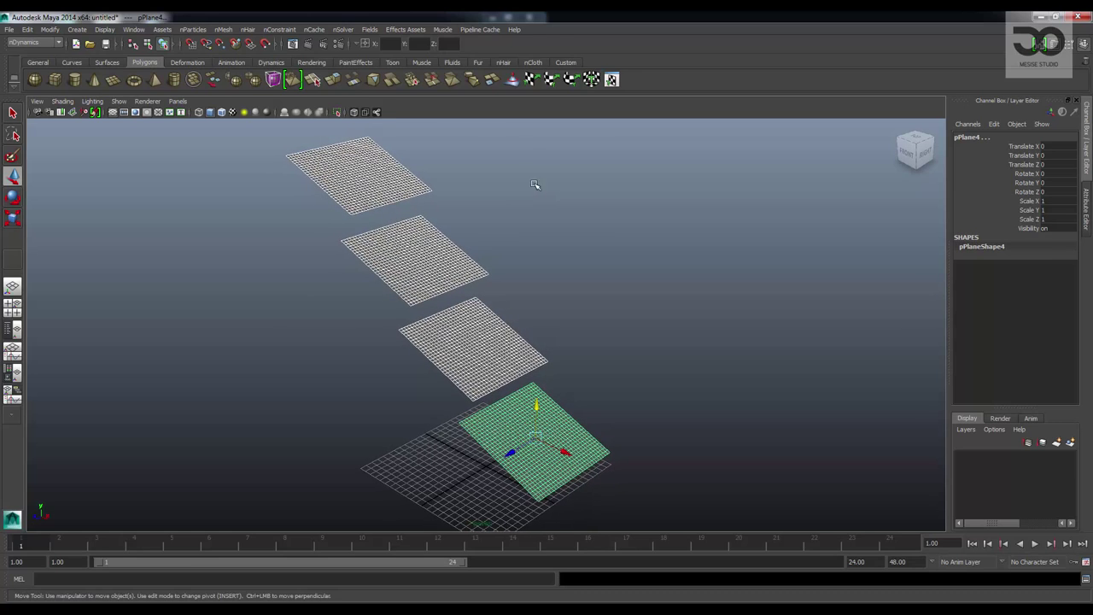
{"action": "left_click", "coordinate": [531, 62]}
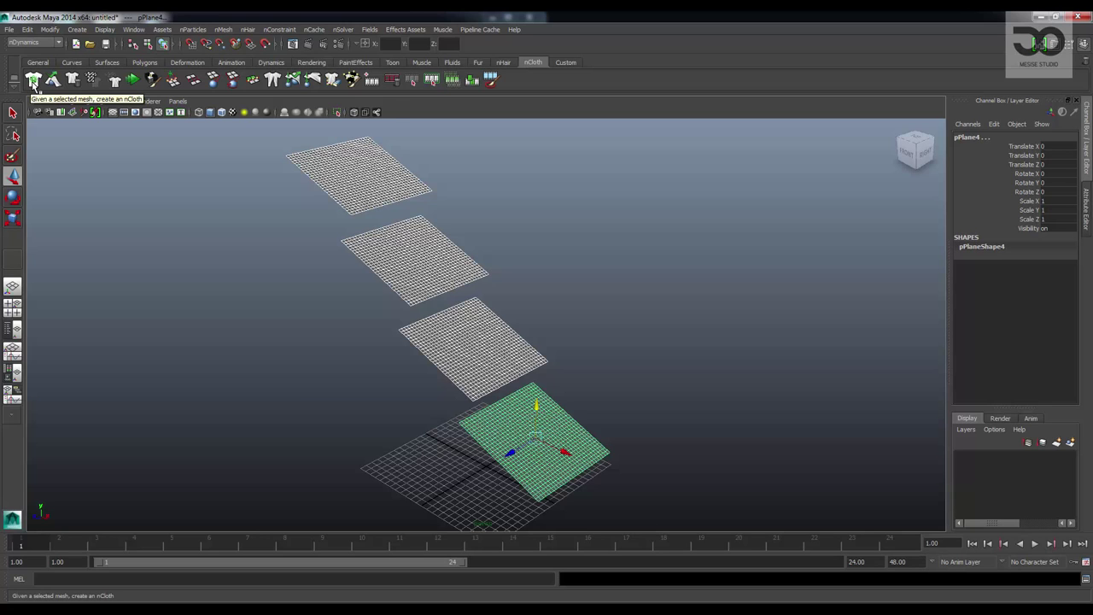
{"action": "left_click", "coordinate": [32, 81]}
Select the vertices at the four corners of the topmost cloth plane and pin them with a dynamic constraint.
{"action": "left_click_drag", "start_coordinate": [503, 280], "coordinate": [355, 186], "text": "alt"}
{"action": "left_click", "coordinate": [398, 179]}
{"action": "right_click_drag", "start_coordinate": [356, 187], "coordinate": [350, 185], "text": "alt"}
{"action": "left_click_drag", "start_coordinate": [378, 187], "coordinate": [534, 243], "text": "alt"}
{"action": "left_click", "coordinate": [395, 192]}
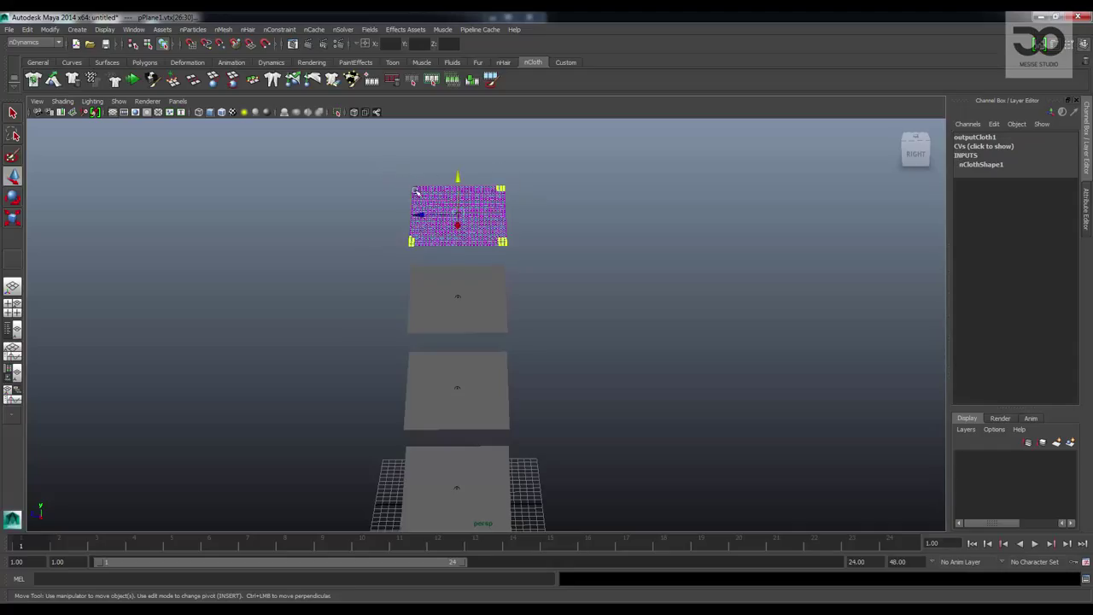
{"action": "left_click", "coordinate": [173, 79]}
Select the vertices along both side edges of the second cloth plane and pin them with a dynamic constraint.
{"action": "middle_click_drag", "start_coordinate": [510, 270], "coordinate": [518, 212], "text": "alt"}
{"action": "left_click", "coordinate": [511, 225]}
{"action": "left_click_drag", "start_coordinate": [511, 226], "coordinate": [491, 233], "text": "alt"}
{"action": "right_click_drag", "start_coordinate": [491, 232], "coordinate": [527, 207]}
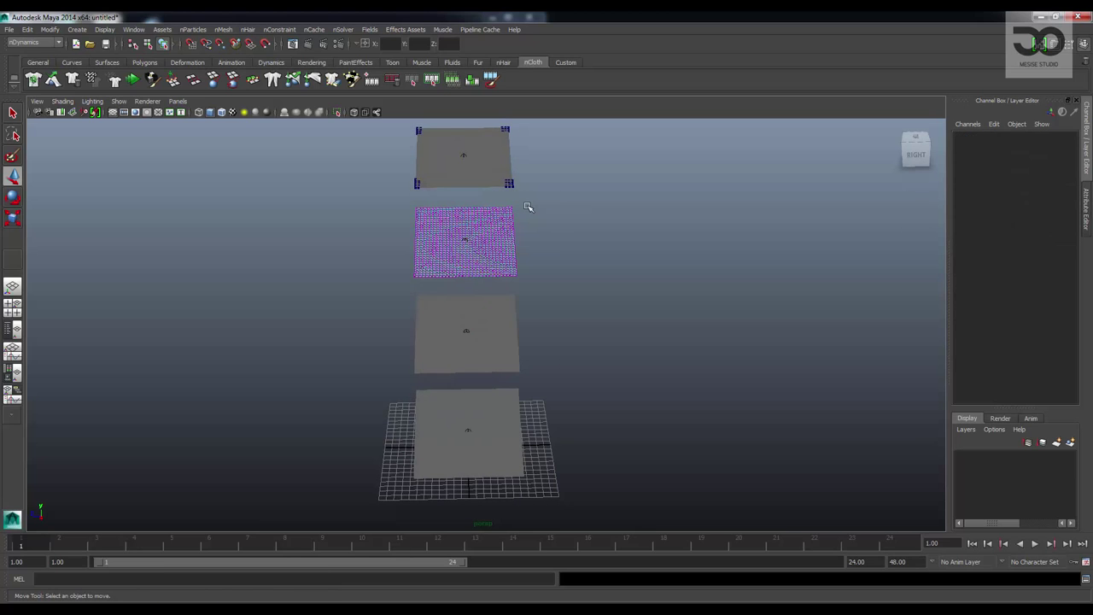
{"action": "left_click_drag", "start_coordinate": [508, 277], "coordinate": [511, 205]}
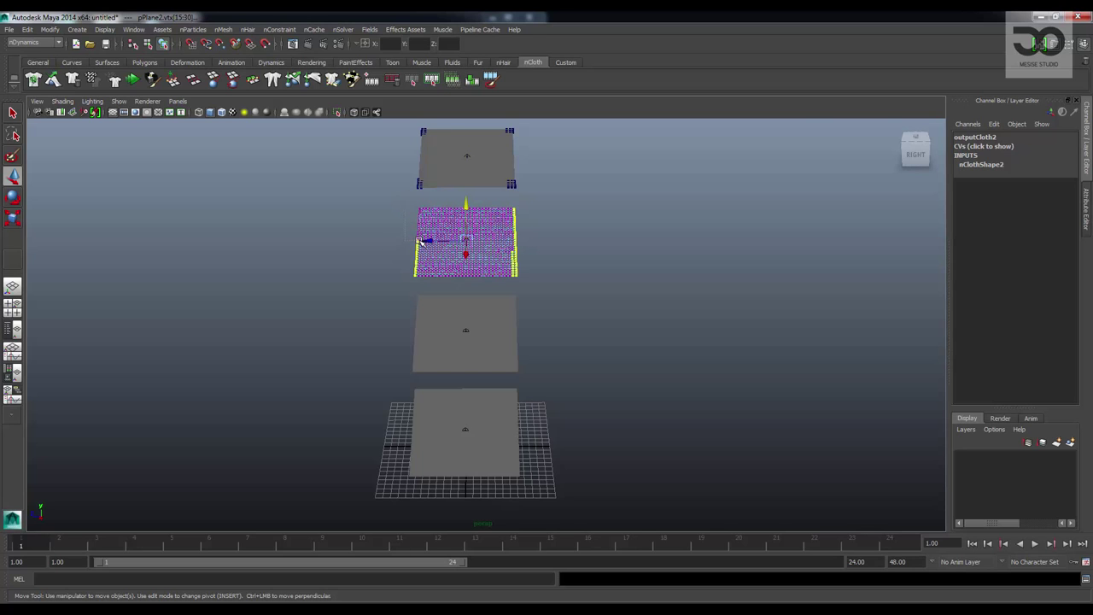
{"action": "left_click_drag", "start_coordinate": [386, 255], "coordinate": [323, 195], "text": "alt"}
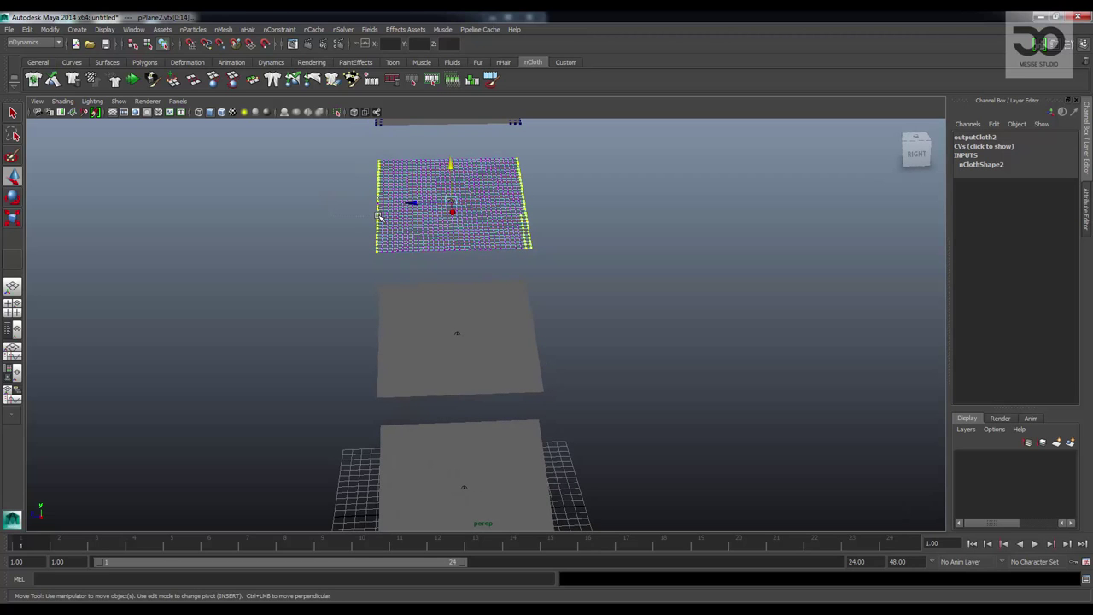
{"action": "left_click_drag", "start_coordinate": [565, 269], "coordinate": [522, 220], "text": "alt"}
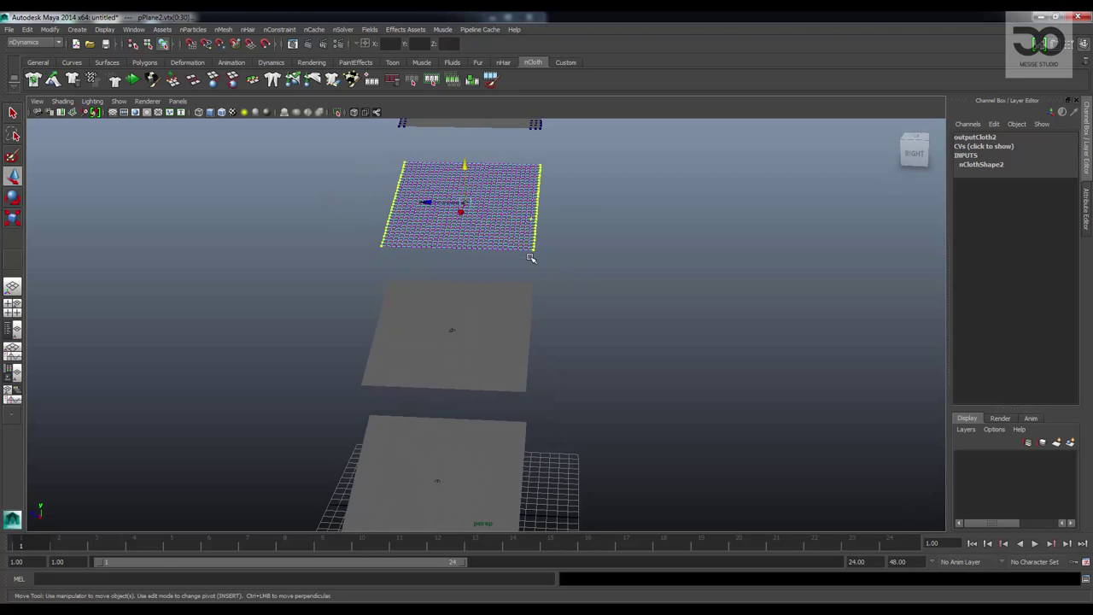
{"action": "left_click_drag", "start_coordinate": [530, 258], "coordinate": [523, 234], "text": "alt"}
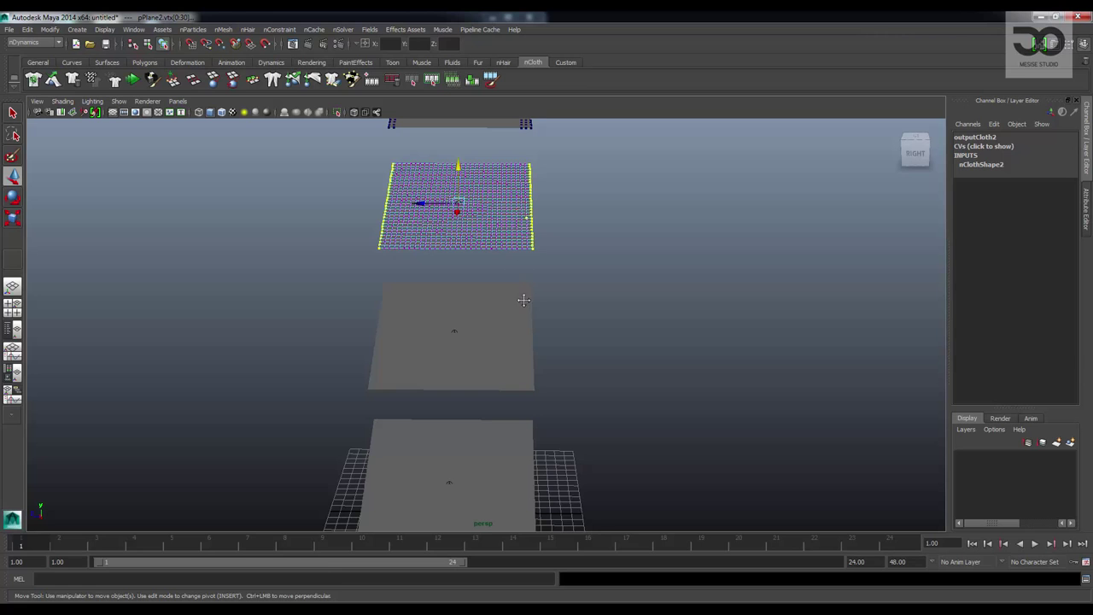
{"action": "left_click_drag", "start_coordinate": [524, 299], "coordinate": [521, 196], "text": "alt"}
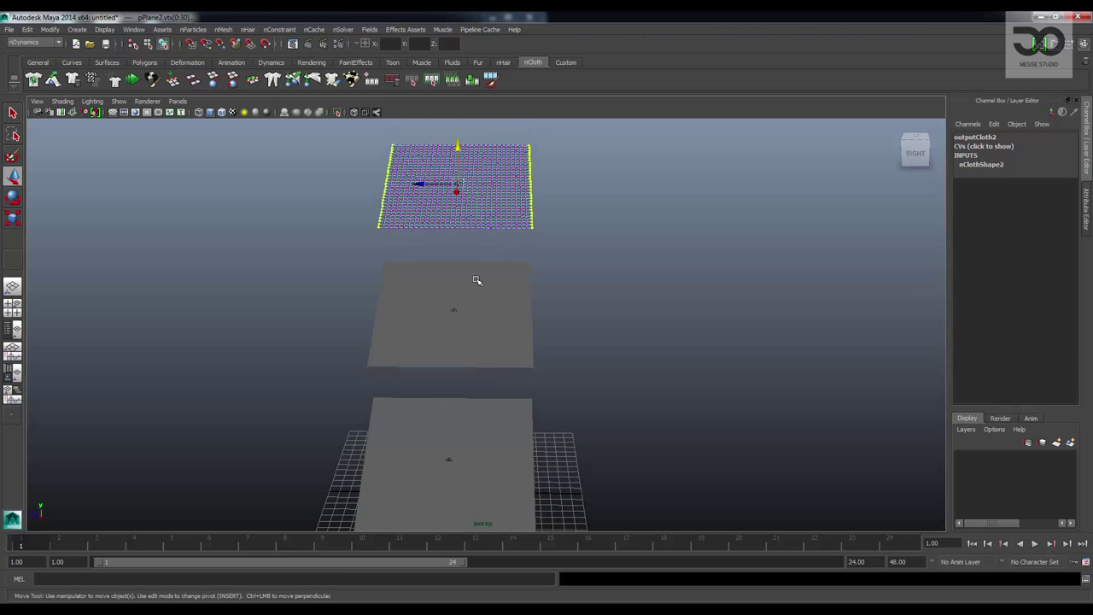
{"action": "left_click_drag", "start_coordinate": [477, 280], "coordinate": [502, 221], "text": "alt"}
{"action": "left_click", "coordinate": [173, 80]}
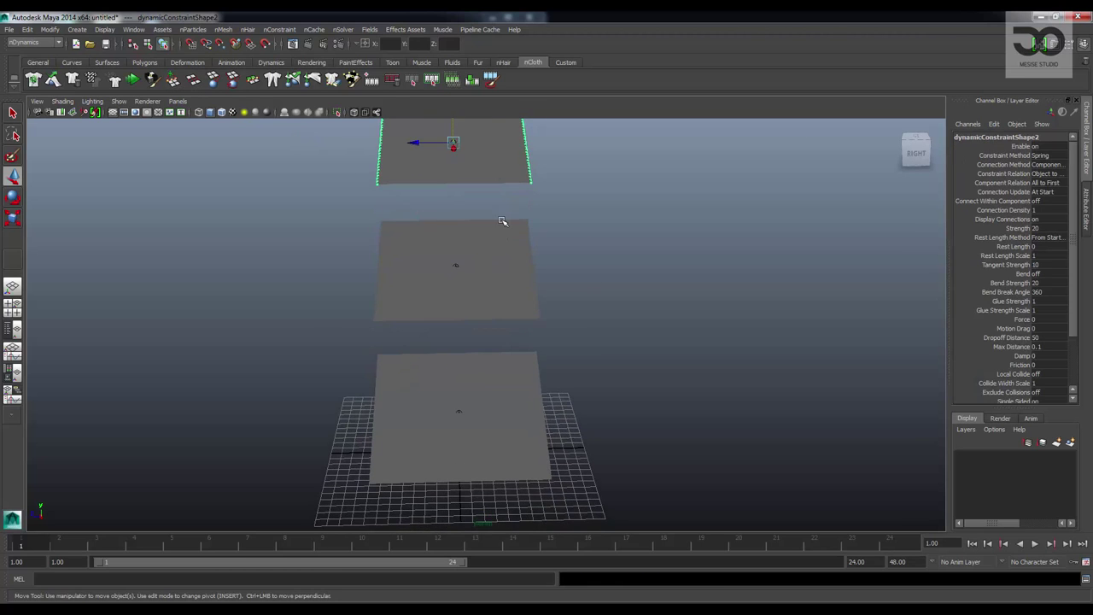
Pin the four corner vertex groups of the third cloth plane with a dynamic constraint.
{"action": "left_click", "coordinate": [495, 240]}
{"action": "right_click_drag", "start_coordinate": [487, 240], "coordinate": [523, 219]}
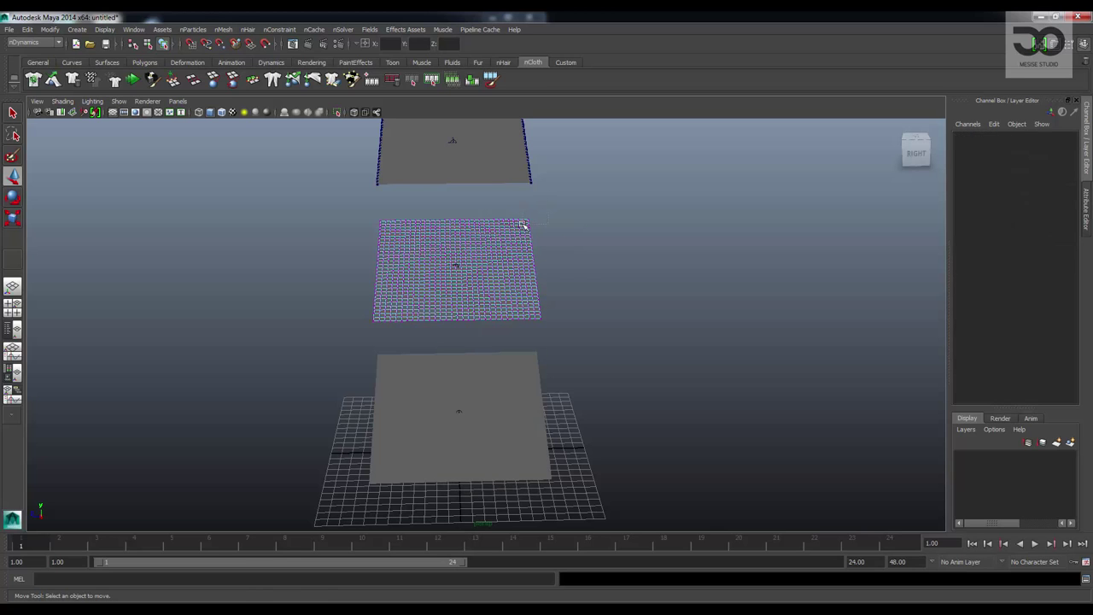
{"action": "left_click", "coordinate": [523, 225]}
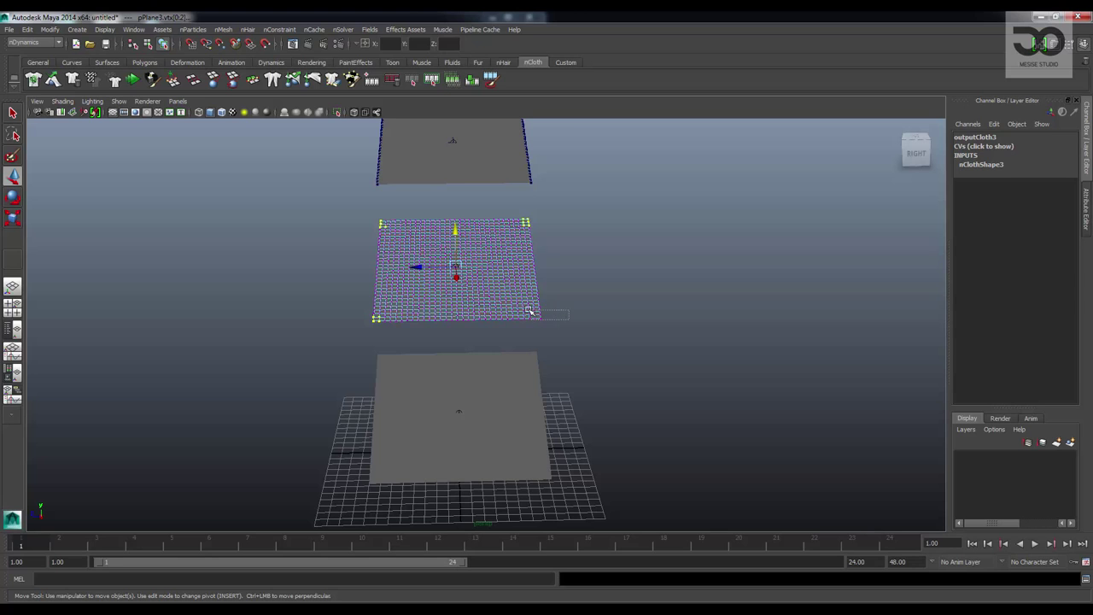
{"action": "left_click", "coordinate": [173, 78]}
Select both upper corner vertex groups and the whole lower edge of the fourth cloth plane and pin them with a transform constraint.
{"action": "left_click_drag", "start_coordinate": [453, 264], "coordinate": [484, 304], "text": "alt"}
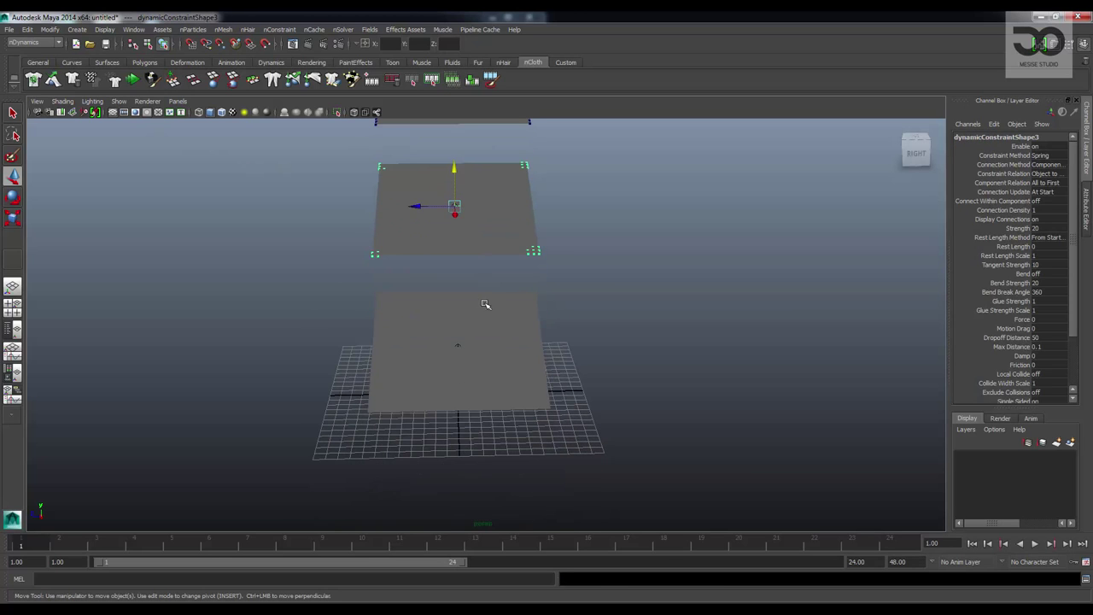
{"action": "left_click", "coordinate": [478, 323]}
{"action": "right_click_drag", "start_coordinate": [478, 323], "coordinate": [359, 281]}
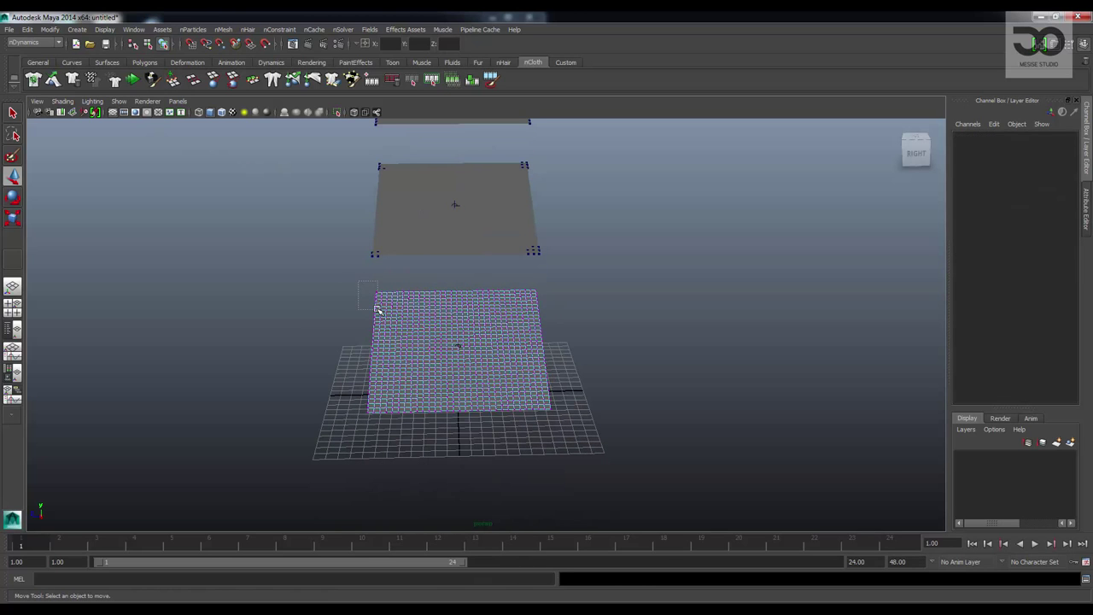
{"action": "left_click_drag", "start_coordinate": [378, 310], "coordinate": [380, 310]}
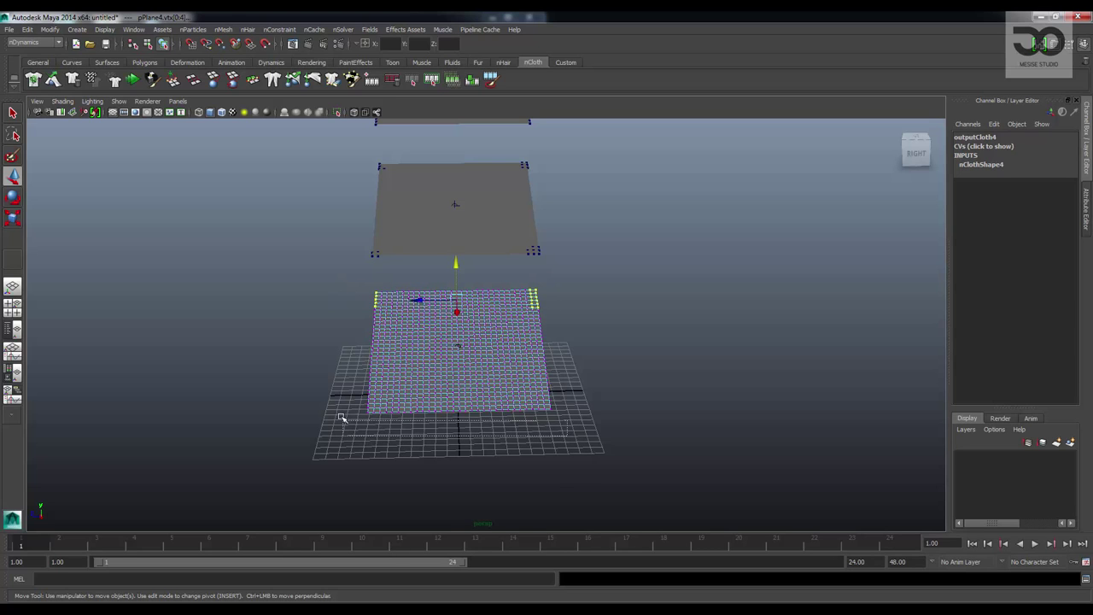
{"action": "left_click_drag", "start_coordinate": [340, 412], "coordinate": [373, 416], "text": "shift"}
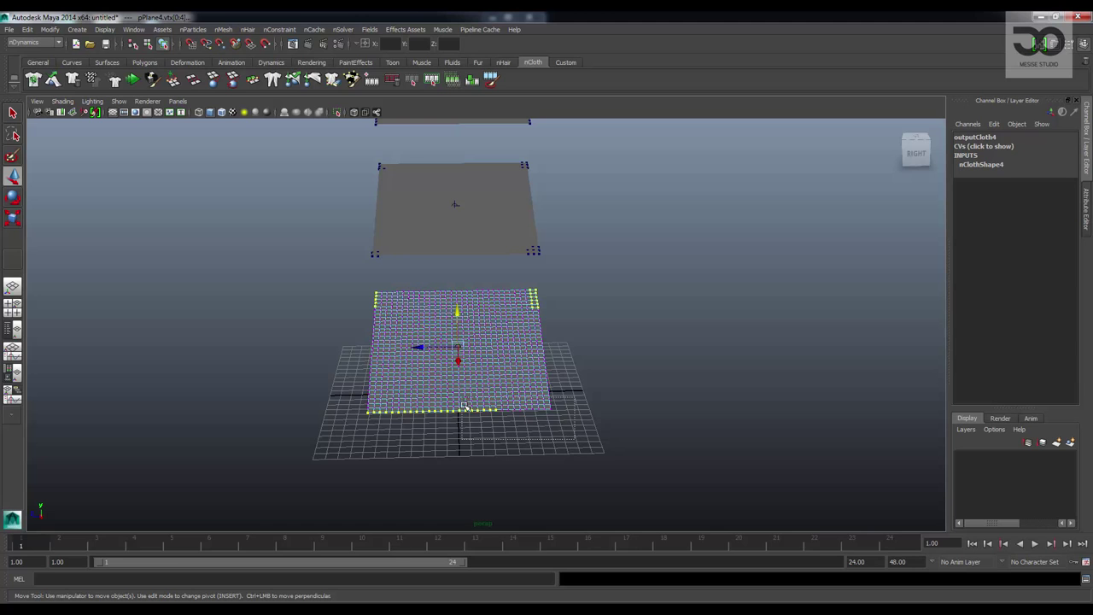
{"action": "left_click_drag", "start_coordinate": [466, 406], "coordinate": [481, 410], "text": "alt"}
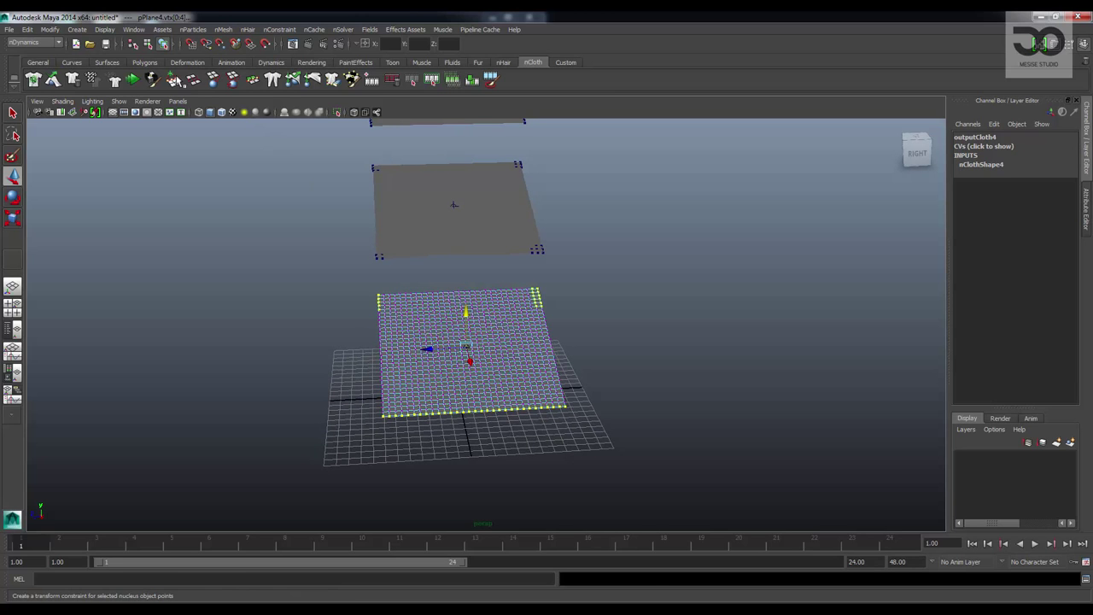
{"action": "left_click", "coordinate": [174, 79]}
Extend the playback range and animation end to frame 500 and clear the selection.
{"action": "left_click_drag", "start_coordinate": [319, 176], "coordinate": [310, 219], "text": "alt"}
{"action": "right_click_drag", "start_coordinate": [310, 219], "coordinate": [228, 224], "text": "alt"}
{"action": "middle_click_drag", "start_coordinate": [406, 189], "coordinate": [373, 254], "text": "alt"}
{"action": "right_click_drag", "start_coordinate": [373, 254], "coordinate": [217, 251], "text": "alt"}
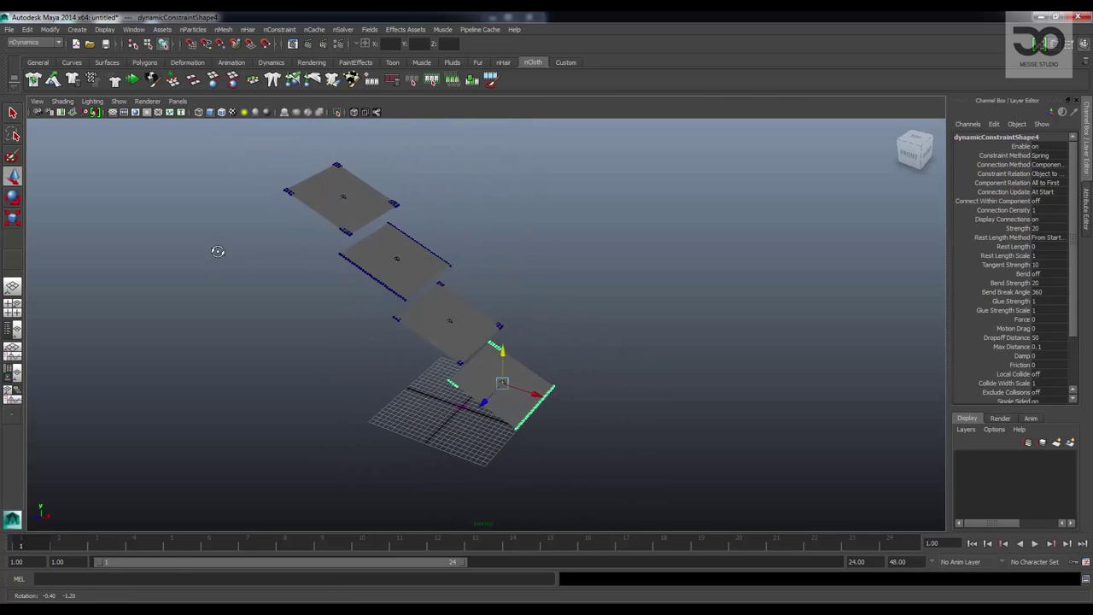
{"action": "key", "text": "q"}
{"action": "left_click_drag", "start_coordinate": [517, 297], "coordinate": [512, 260], "text": "alt"}
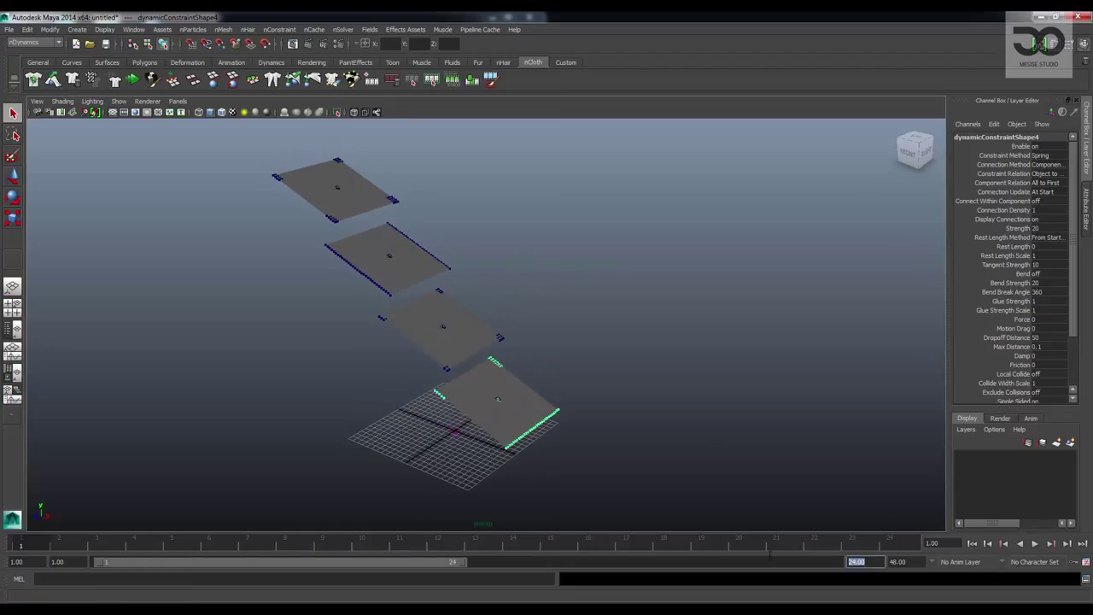
{"action": "key", "text": "Return"}
{"action": "left_click", "coordinate": [449, 211]}
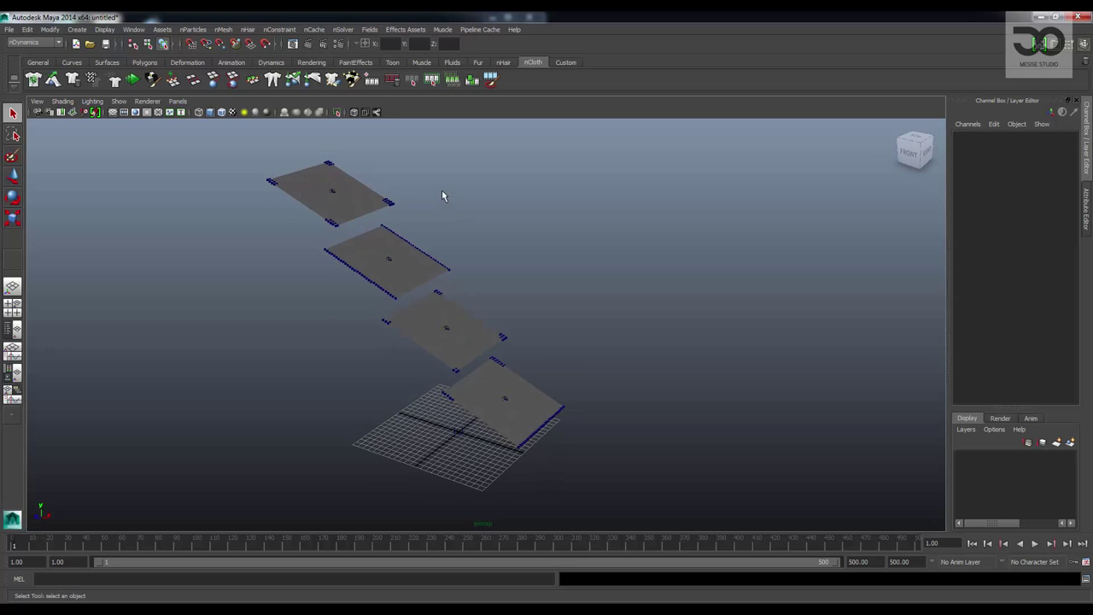
Create a volume nParticle emitter named Water on nucleus1 with a rate of 2000 particles per second.
{"action": "left_click", "coordinate": [56, 43]}
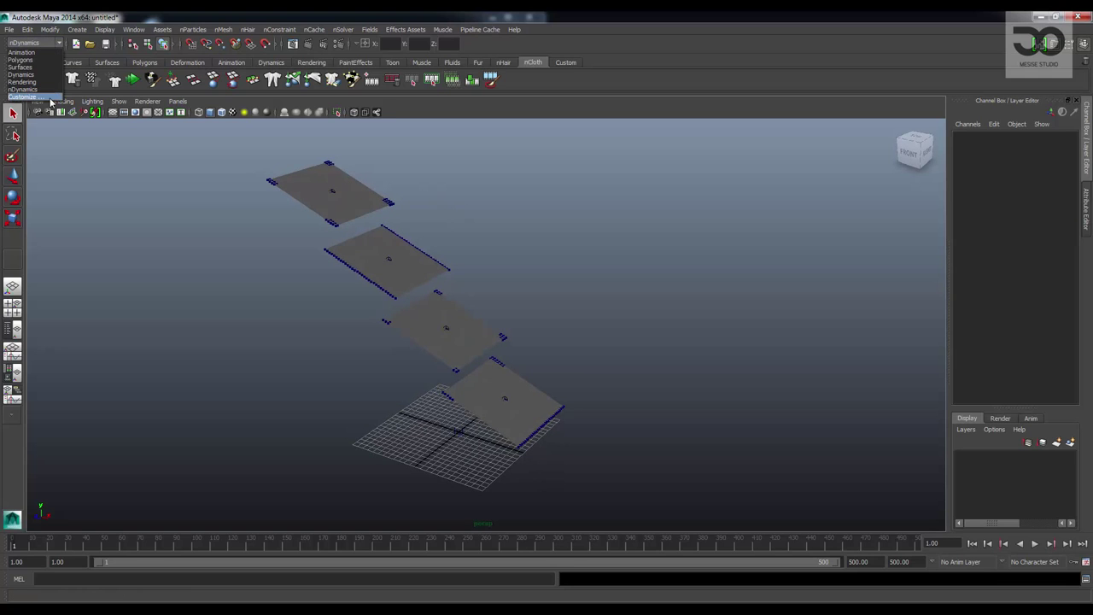
{"action": "left_click", "coordinate": [46, 89]}
{"action": "left_click", "coordinate": [188, 30]}
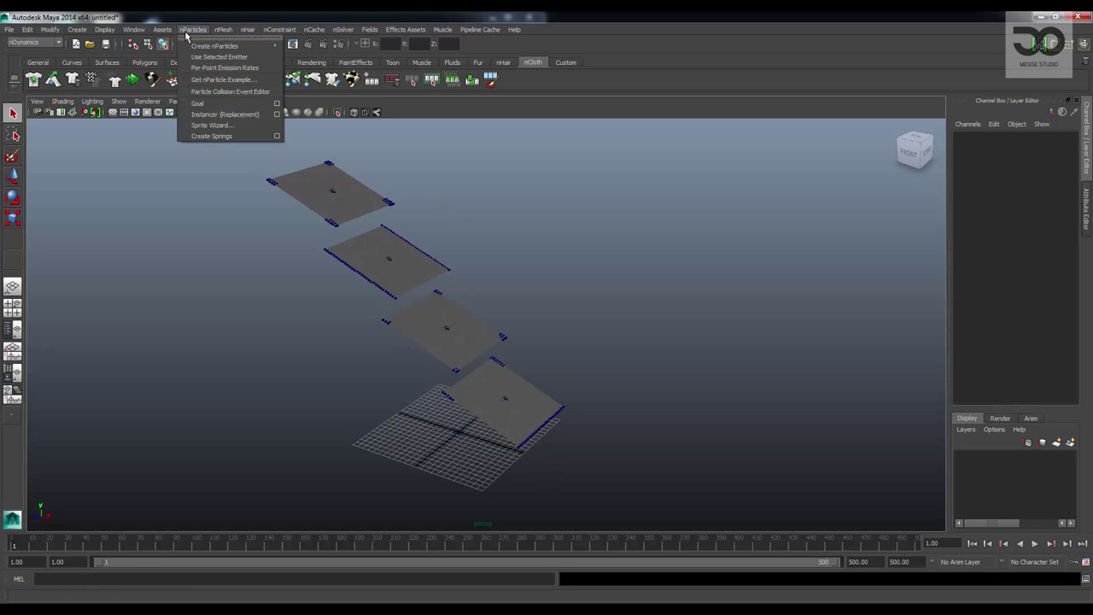
{"action": "mouse_move", "coordinate": [204, 47]}
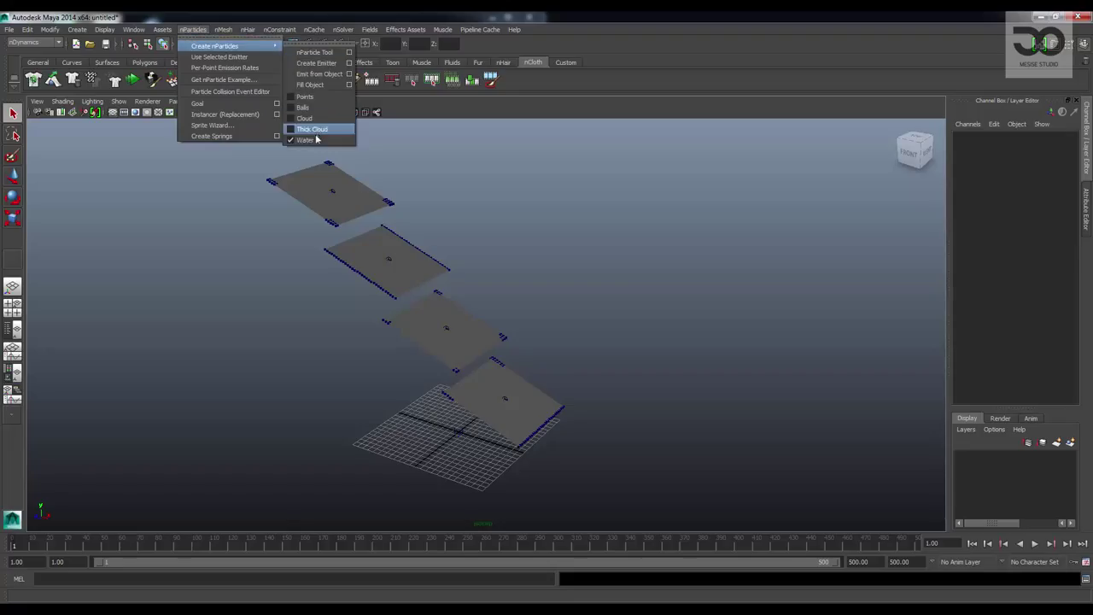
{"action": "left_click", "coordinate": [348, 64]}
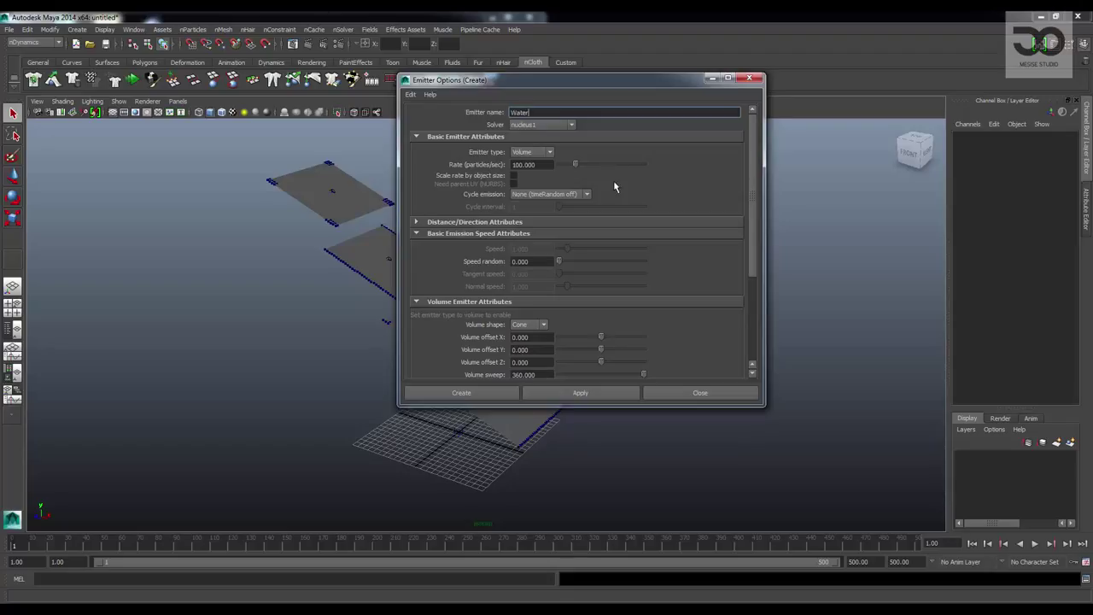
{"action": "double_click", "coordinate": [529, 164]}
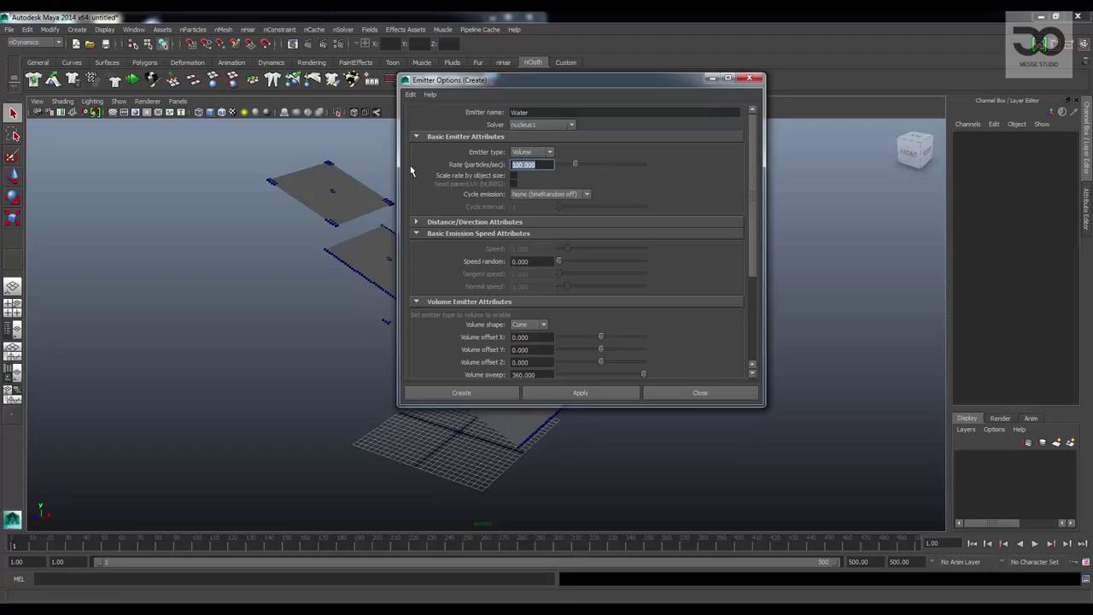
{"action": "type", "text": "2000"}
{"action": "key", "text": "Return"}
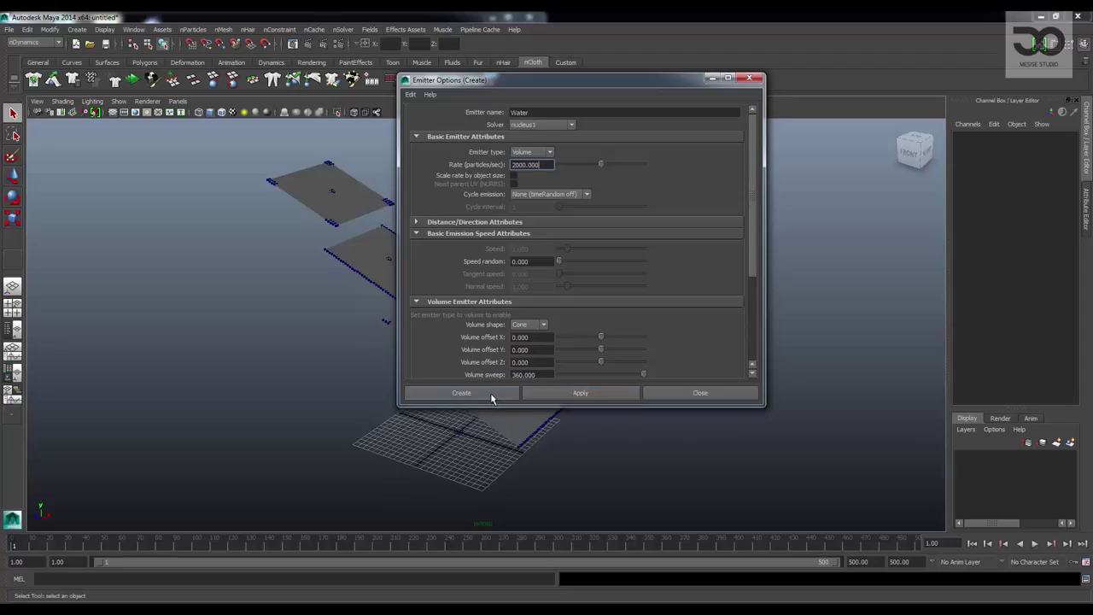
{"action": "scroll", "coordinate": [478, 394], "scroll_direction": "down", "scroll_amount": 2}
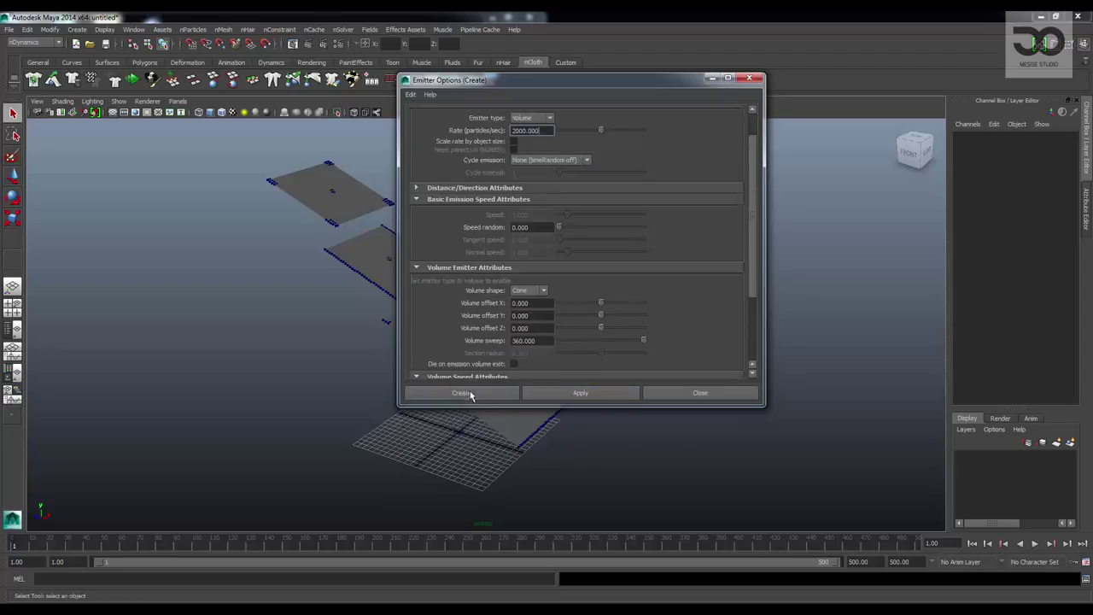
{"action": "left_click", "coordinate": [462, 393]}
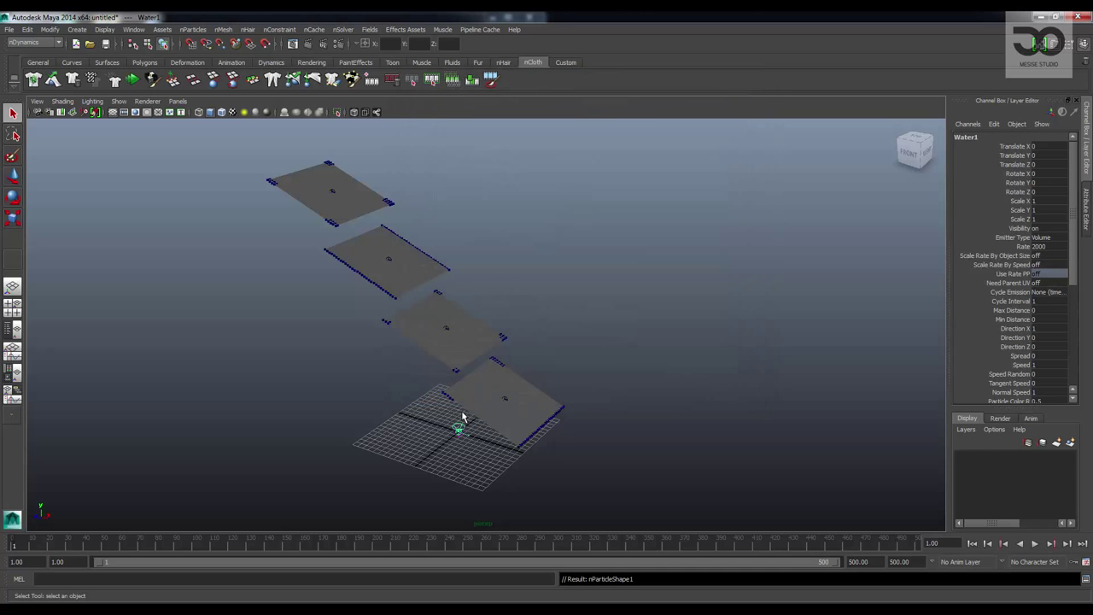
Move the Water emitter above the topmost cloth plane to about X -31.2, Y 43.8 and rotate it about -39.2 degrees in Z.
{"action": "left_click_drag", "start_coordinate": [457, 424], "coordinate": [465, 283], "text": "alt"}
{"action": "key", "text": "w"}
{"action": "left_click", "coordinate": [462, 401]}
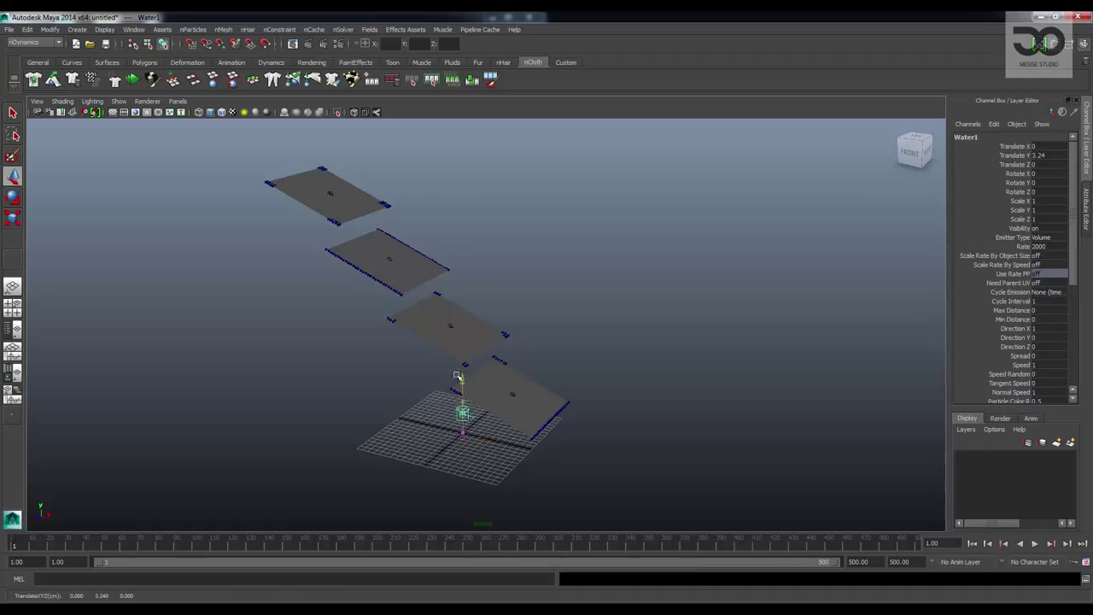
{"action": "left_click_drag", "start_coordinate": [461, 372], "coordinate": [471, 164]}
{"action": "middle_click_drag", "start_coordinate": [480, 206], "coordinate": [549, 329], "text": "alt"}
{"action": "left_click_drag", "start_coordinate": [561, 337], "coordinate": [483, 300]}
{"action": "key", "text": "e"}
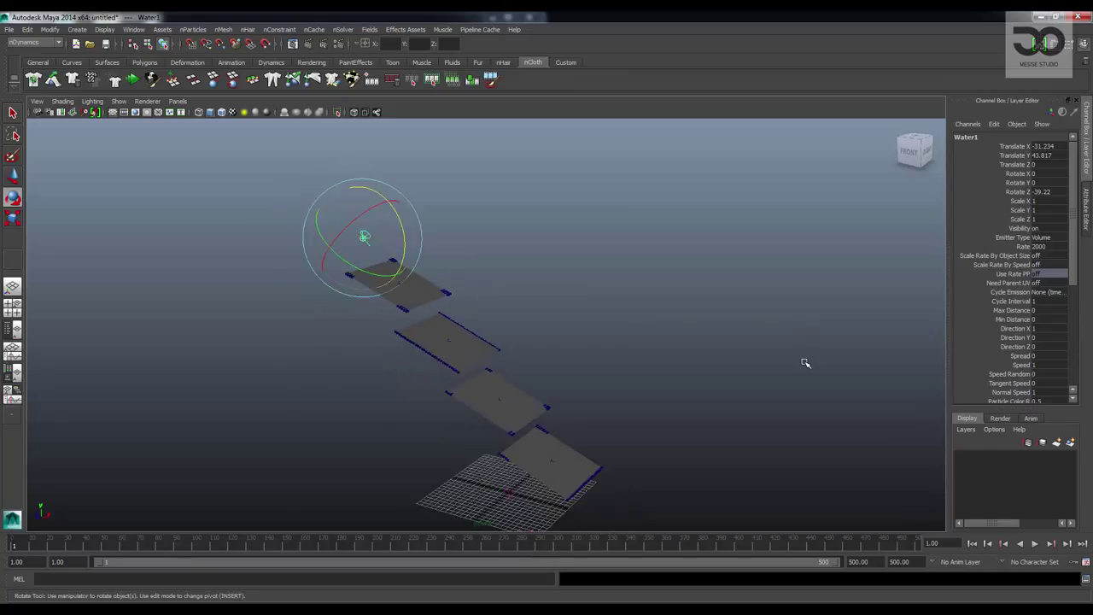
Set the Water emitter's particle rate to 0 and key it at frame 1.
{"action": "scroll", "coordinate": [980, 317], "scroll_direction": "down", "scroll_amount": 1}
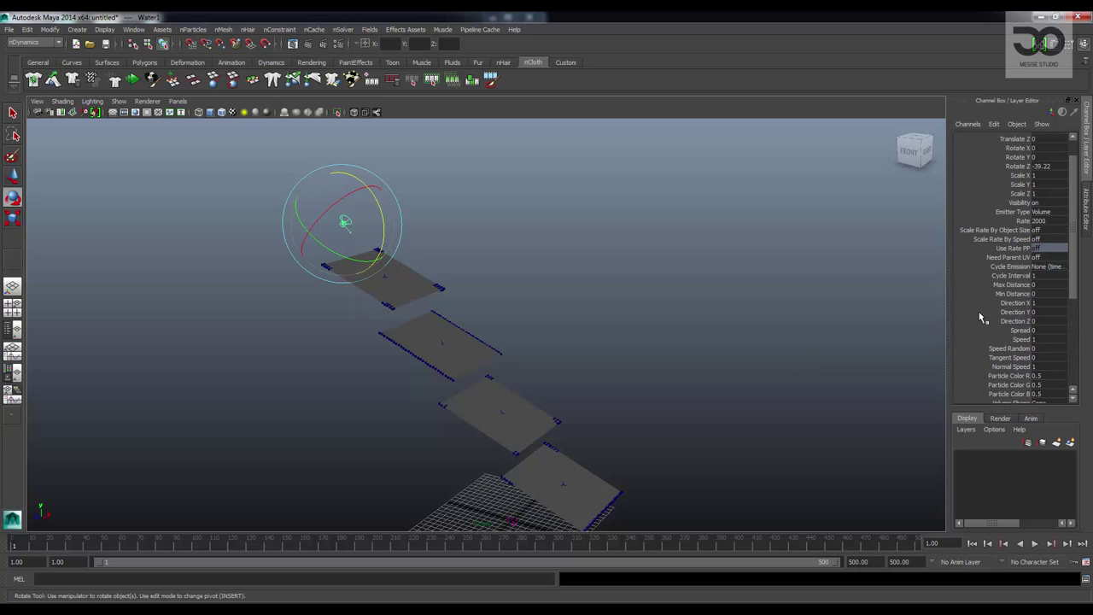
{"action": "left_click", "coordinate": [1084, 209]}
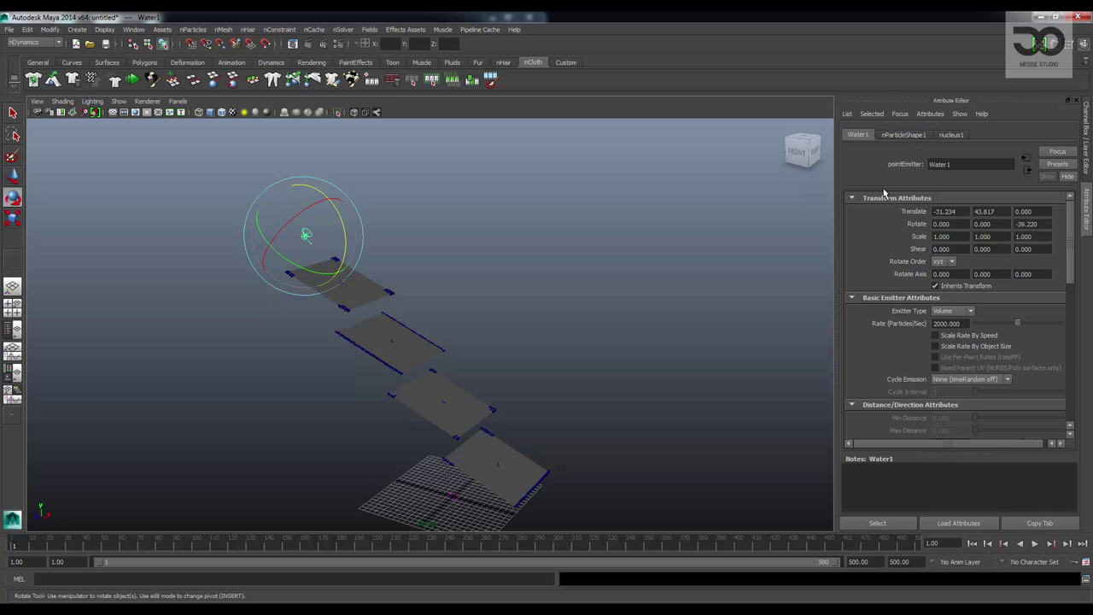
{"action": "scroll", "coordinate": [927, 333], "scroll_direction": "down", "scroll_amount": 1}
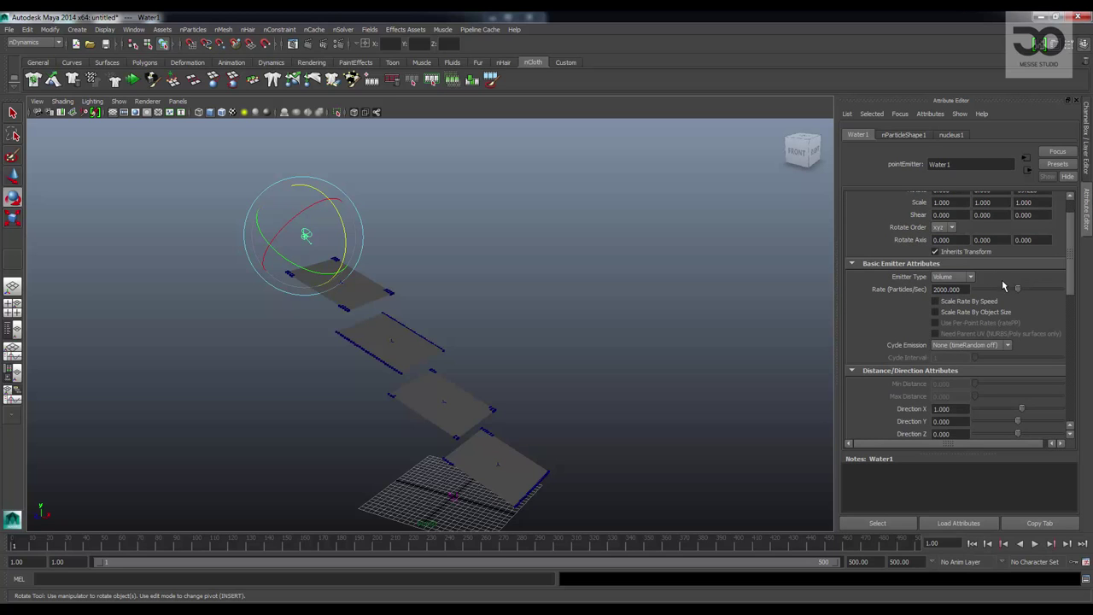
{"action": "left_click_drag", "start_coordinate": [1019, 291], "coordinate": [919, 306]}
{"action": "right_click", "coordinate": [915, 294]}
{"action": "left_click", "coordinate": [922, 305]}
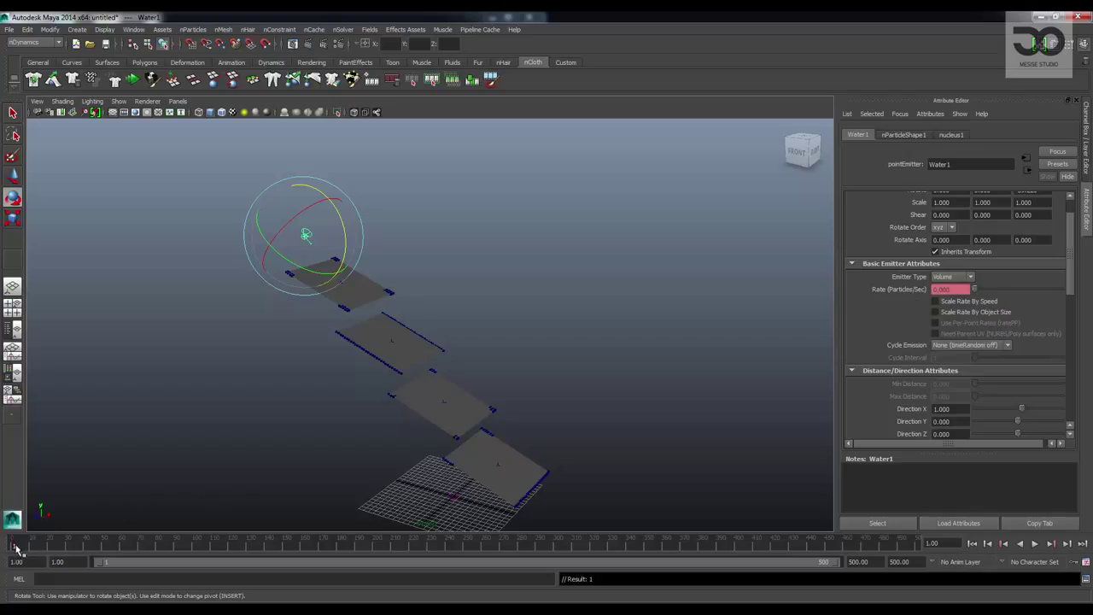
Key the emitter's rate of 0 at frame 49.
{"action": "left_click_drag", "start_coordinate": [15, 547], "coordinate": [102, 559]}
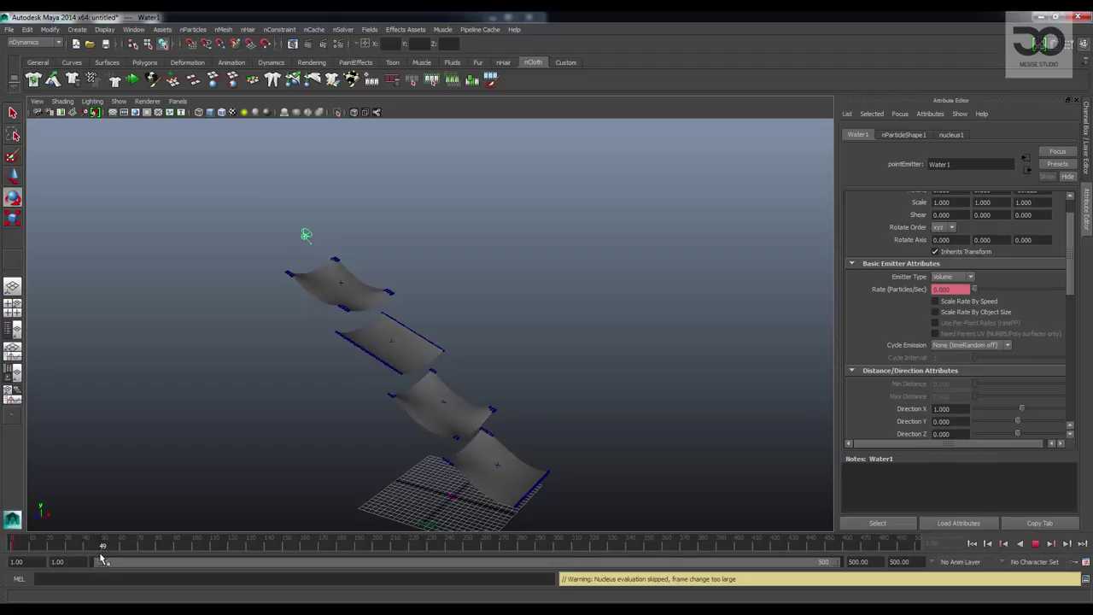
{"action": "right_click", "coordinate": [919, 288]}
{"action": "left_click", "coordinate": [942, 309]}
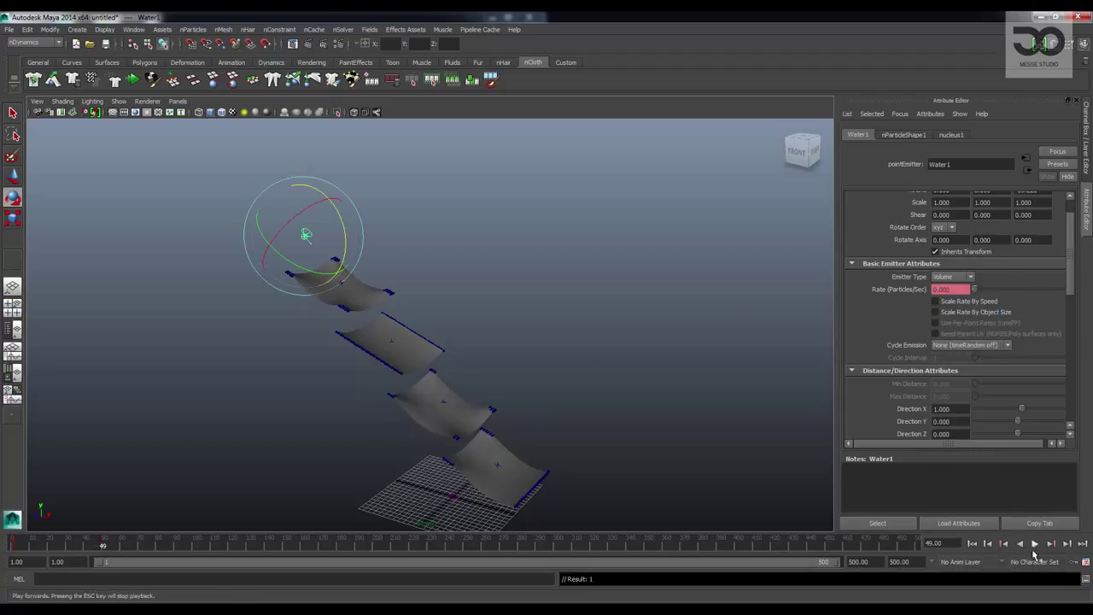
Try a rate of 2000 at frame 50 and shorten the playback range to end at frame 109.
{"action": "left_click", "coordinate": [1066, 543]}
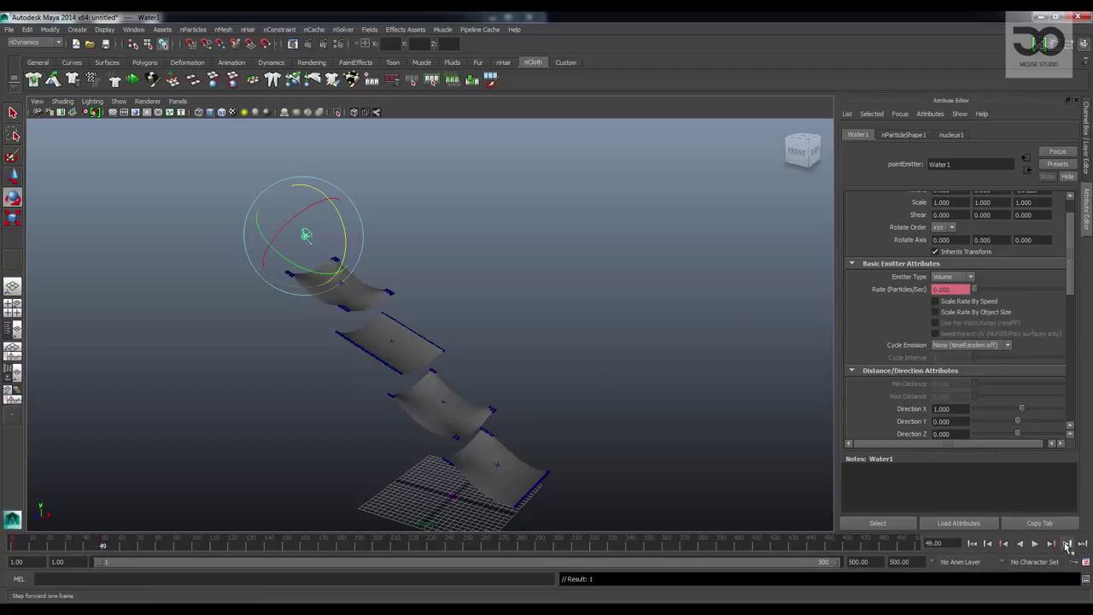
{"action": "left_click", "coordinate": [947, 290]}
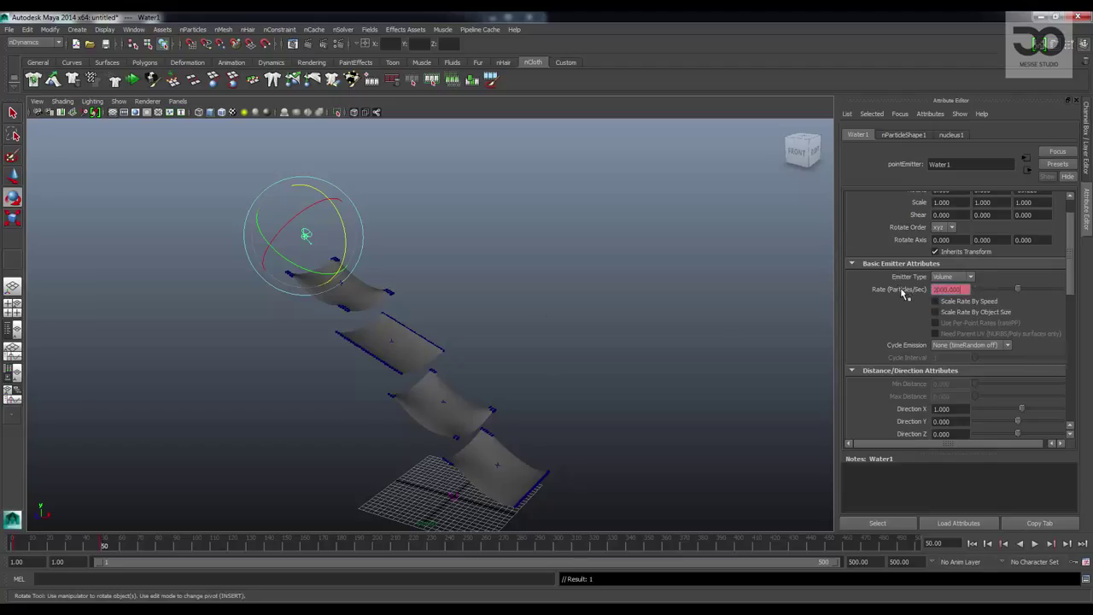
{"action": "left_click_drag", "start_coordinate": [821, 563], "coordinate": [248, 565]}
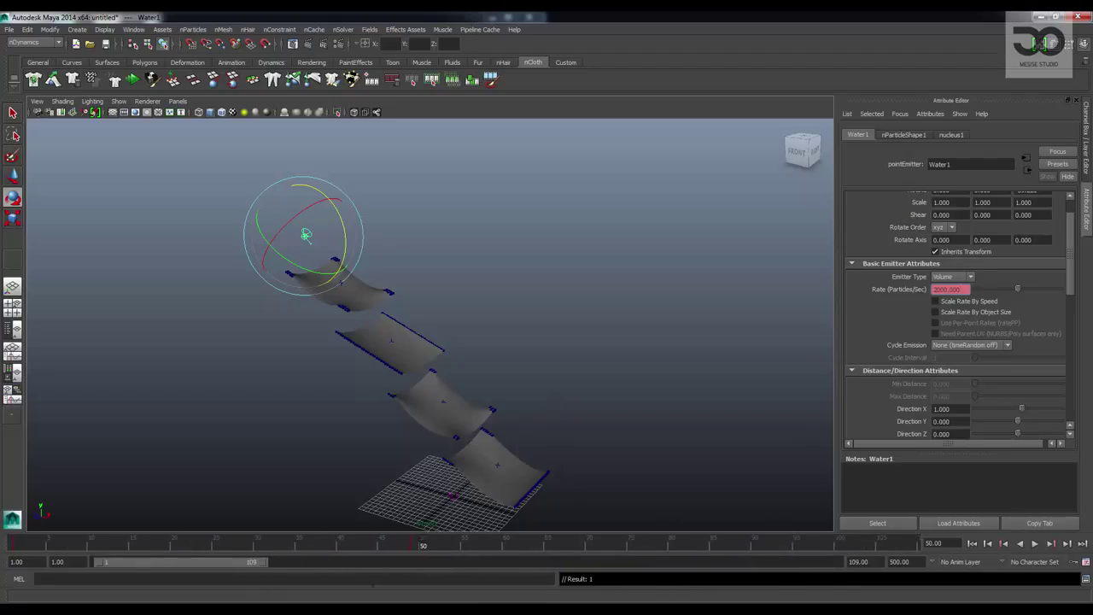
{"action": "left_click", "coordinate": [421, 548]}
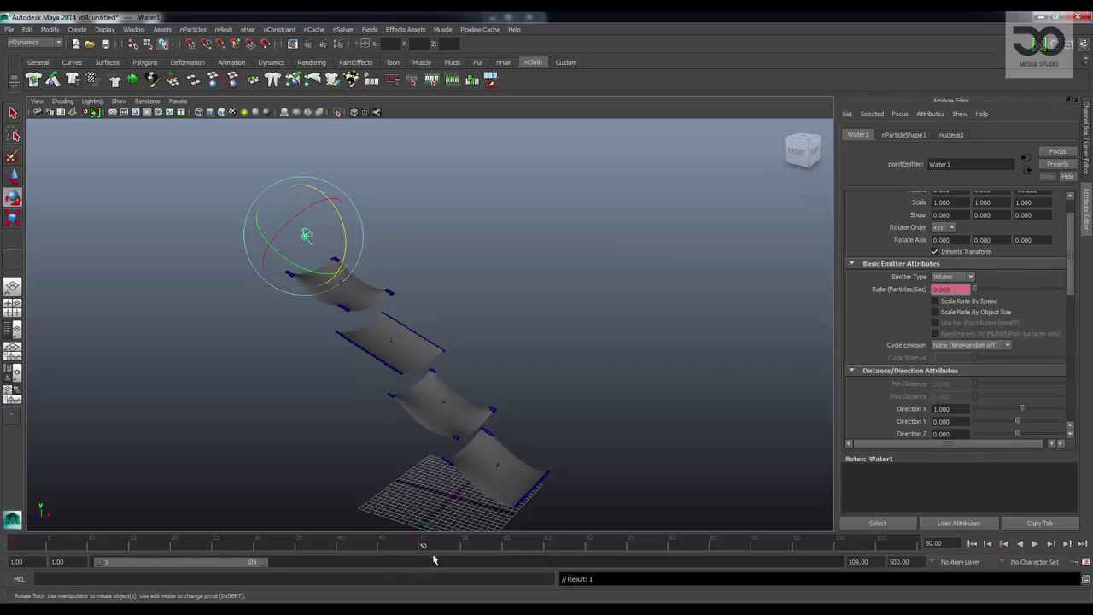
Set the emitter's rate to 2000 at frame 67, key it, and scrub the timeline to frame 65.
{"action": "left_click_drag", "start_coordinate": [427, 547], "coordinate": [567, 547]}
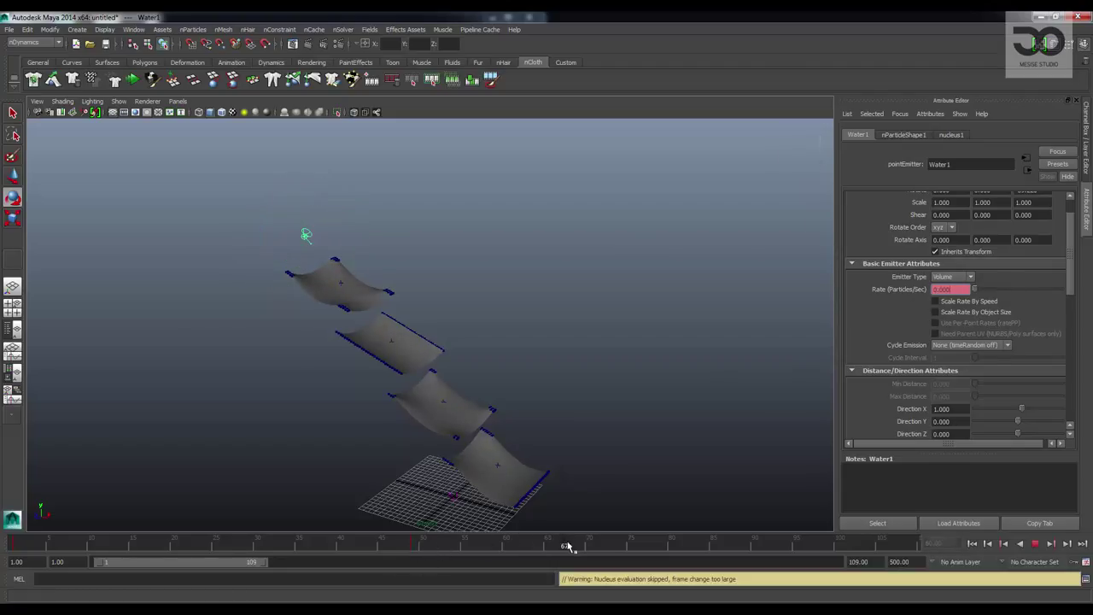
{"action": "right_click", "coordinate": [915, 292]}
{"action": "left_click", "coordinate": [931, 313]}
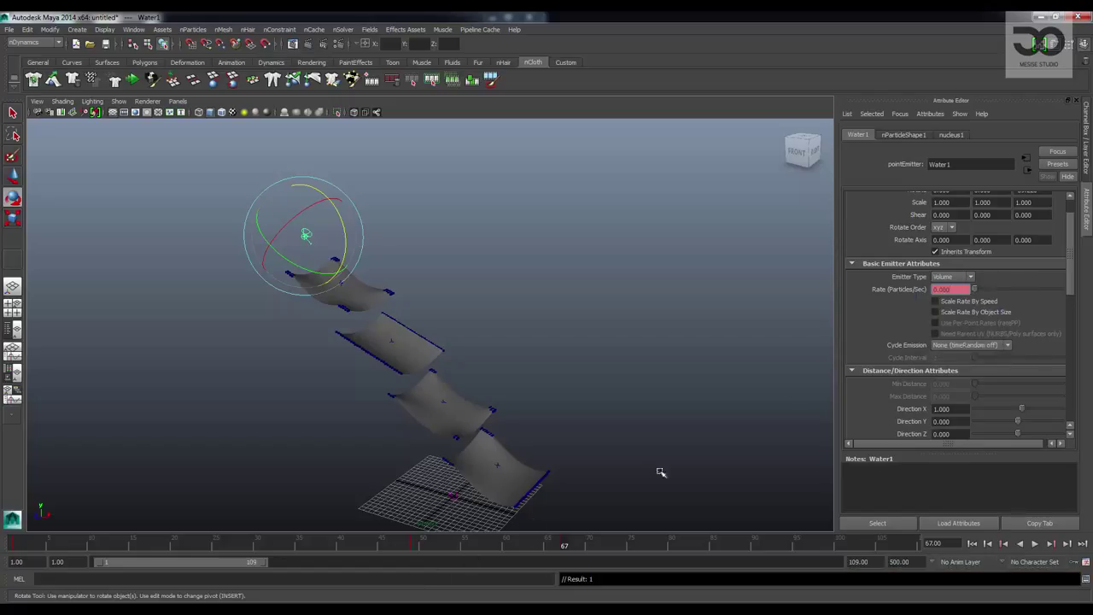
{"action": "right_click", "coordinate": [884, 292]}
{"action": "left_click", "coordinate": [900, 308]}
{"action": "left_click_drag", "start_coordinate": [514, 547], "coordinate": [547, 551]}
Select the particles and all four cloth planes together and save the scene as Water3.
{"action": "middle_click_drag", "start_coordinate": [546, 346], "coordinate": [527, 294], "text": "alt"}
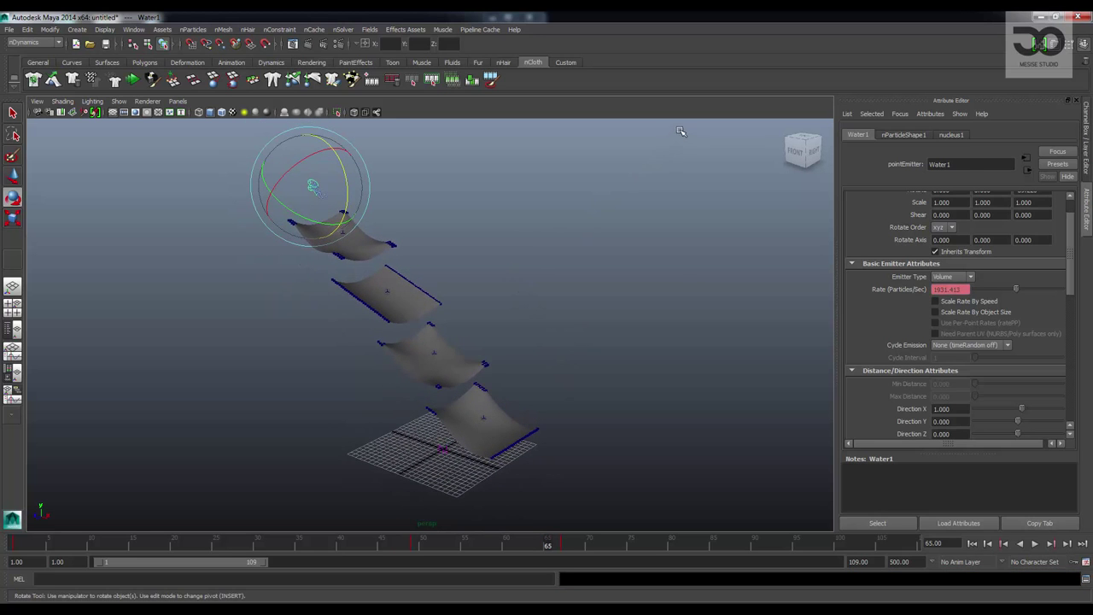
{"action": "left_click_drag", "start_coordinate": [681, 128], "coordinate": [123, 519]}
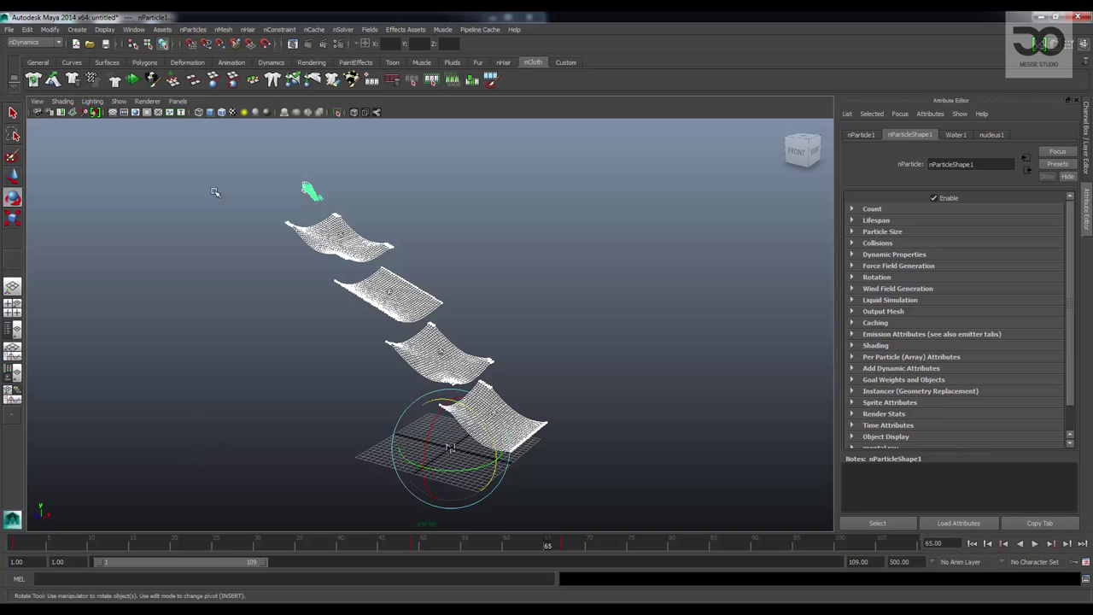
{"action": "left_click", "coordinate": [314, 31]}
{"action": "left_click", "coordinate": [306, 24]}
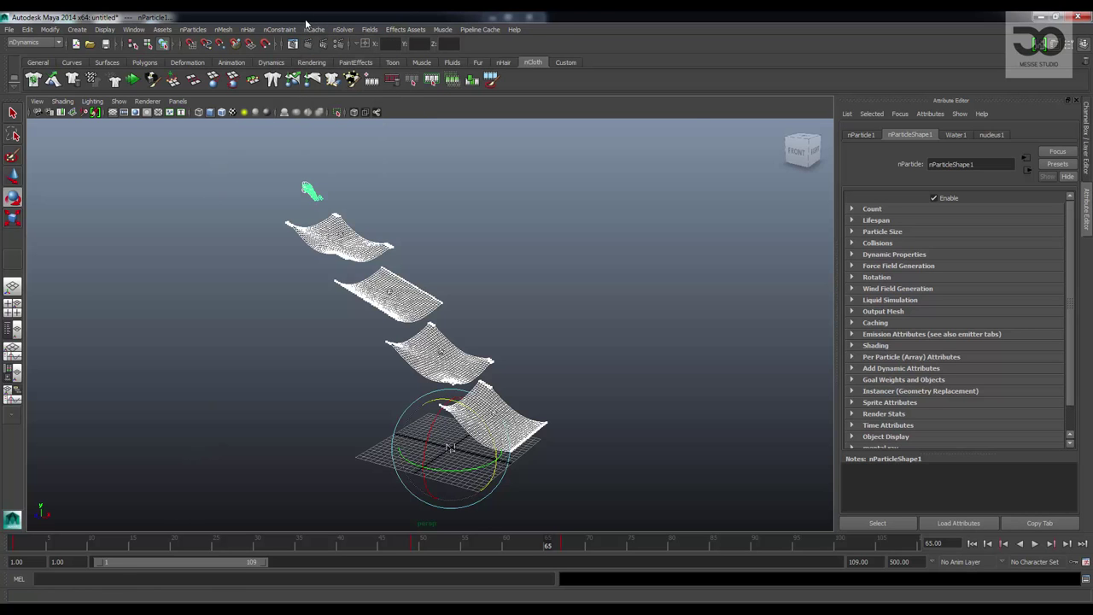
{"action": "key", "text": "ctrl+s"}
{"action": "type", "text": "Water3"}
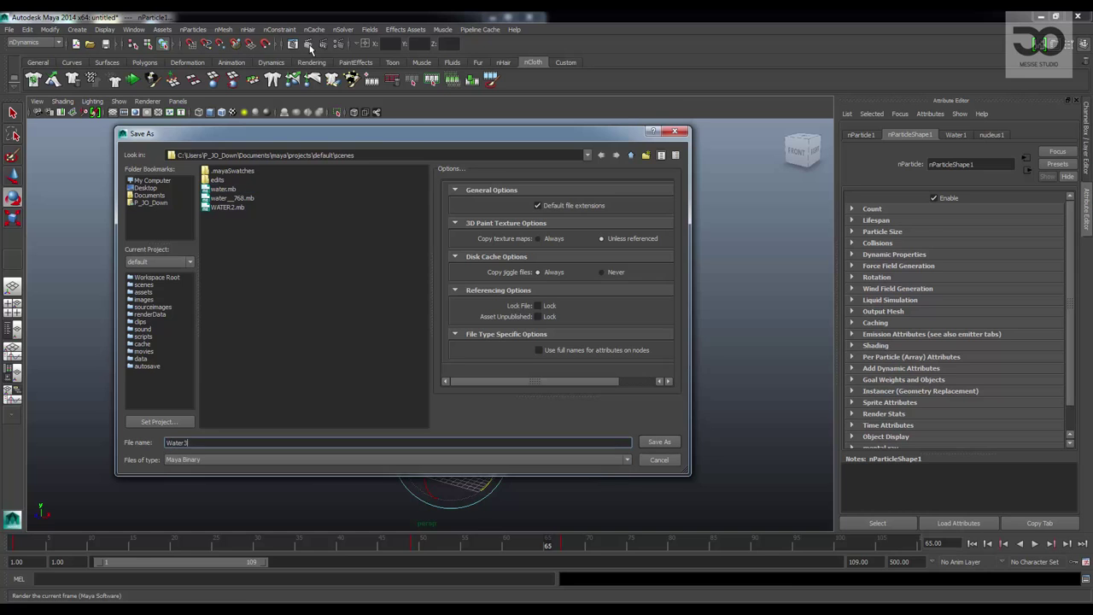
{"action": "key", "text": "Return"}
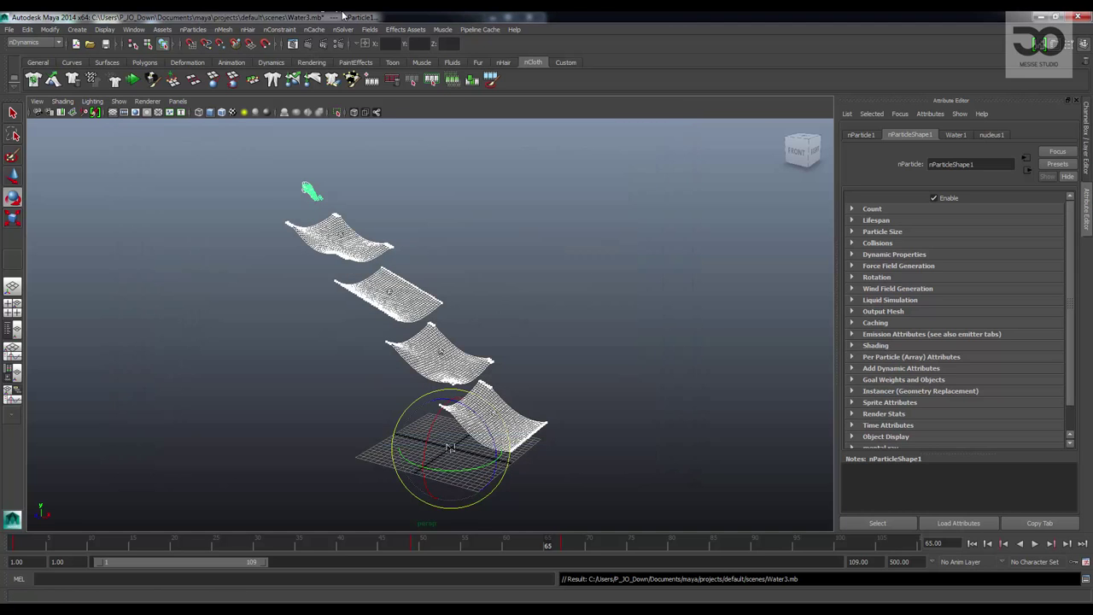
Create an nCache for the selected particles and cloth planes, and extend the playback range to end at frame 500.
{"action": "left_click", "coordinate": [316, 29]}
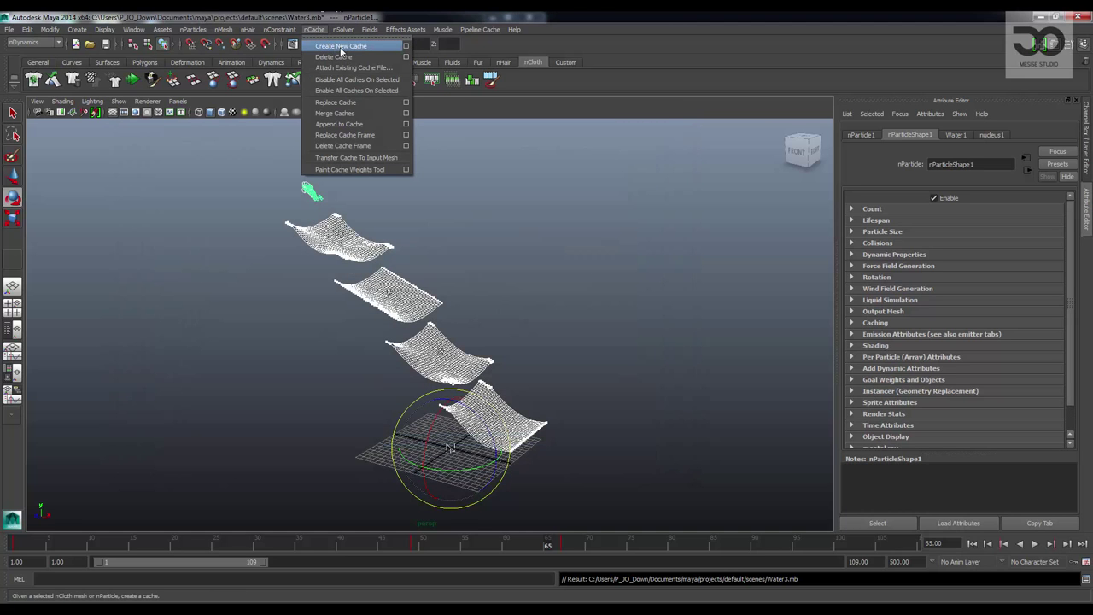
{"action": "left_click", "coordinate": [348, 48]}
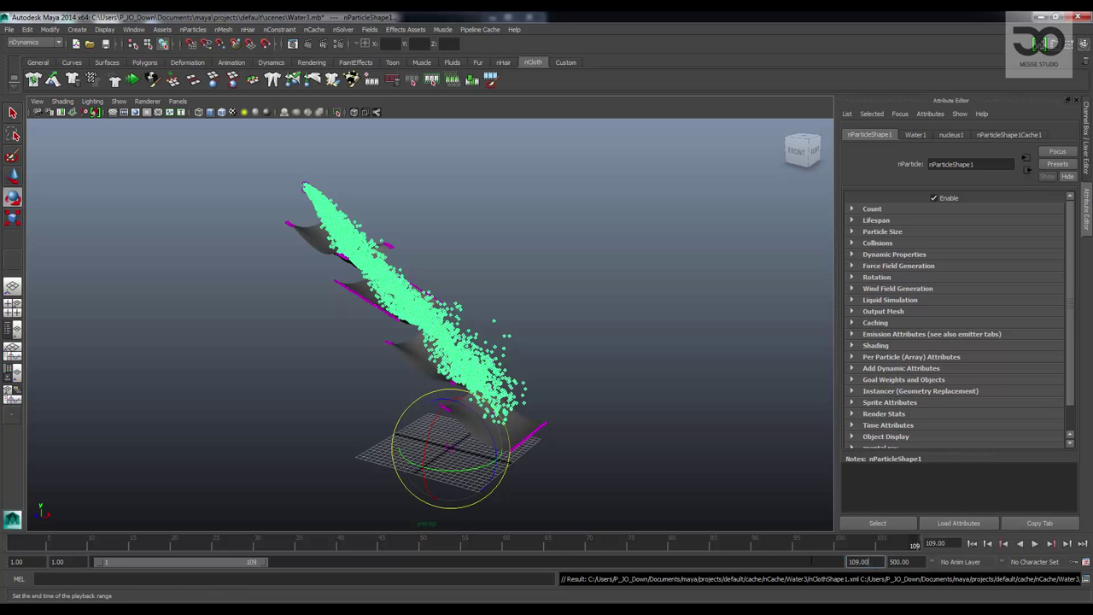
{"action": "double_click", "coordinate": [858, 561]}
{"action": "type", "text": "500"}
{"action": "key", "text": "Return"}
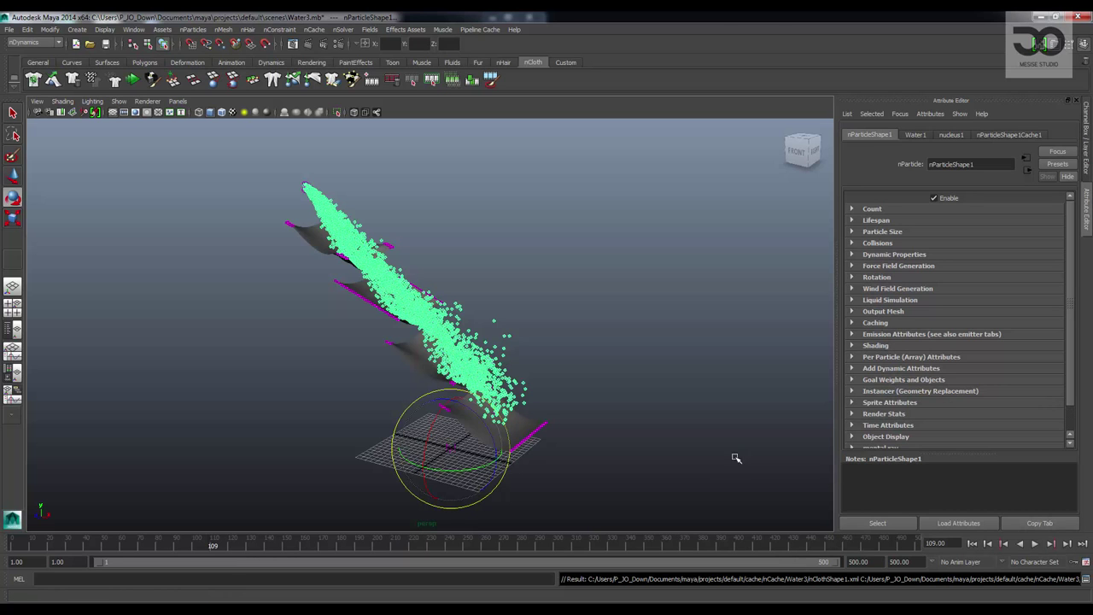
Examine the particle stream from several angles and look through the particle and emitter attributes for the speed settings.
{"action": "left_click_drag", "start_coordinate": [476, 238], "coordinate": [397, 219], "text": "alt"}
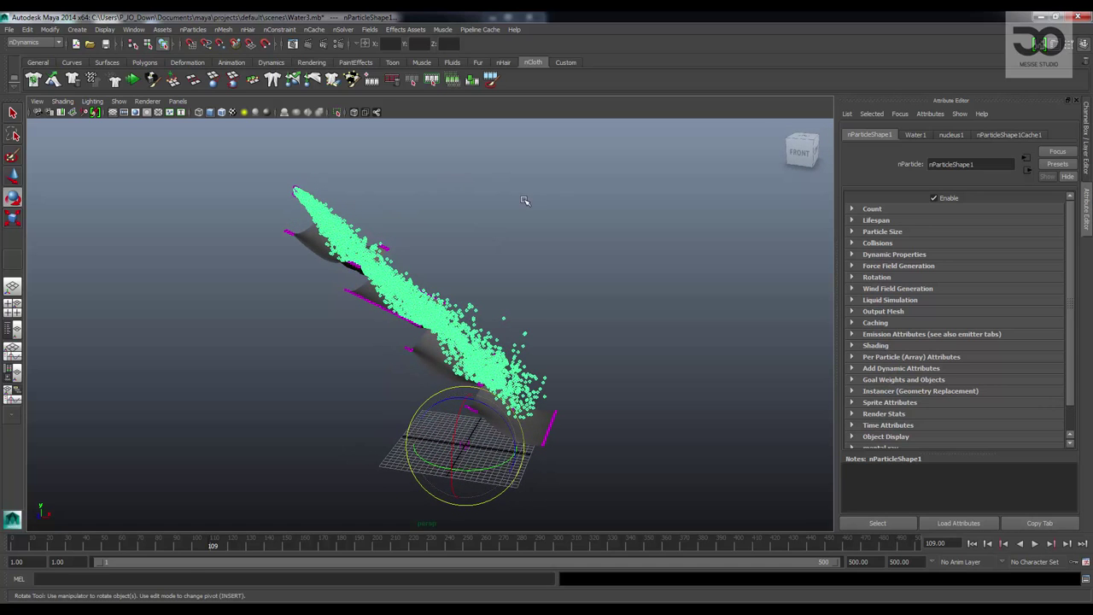
{"action": "left_click_drag", "start_coordinate": [527, 198], "coordinate": [424, 208], "text": "alt"}
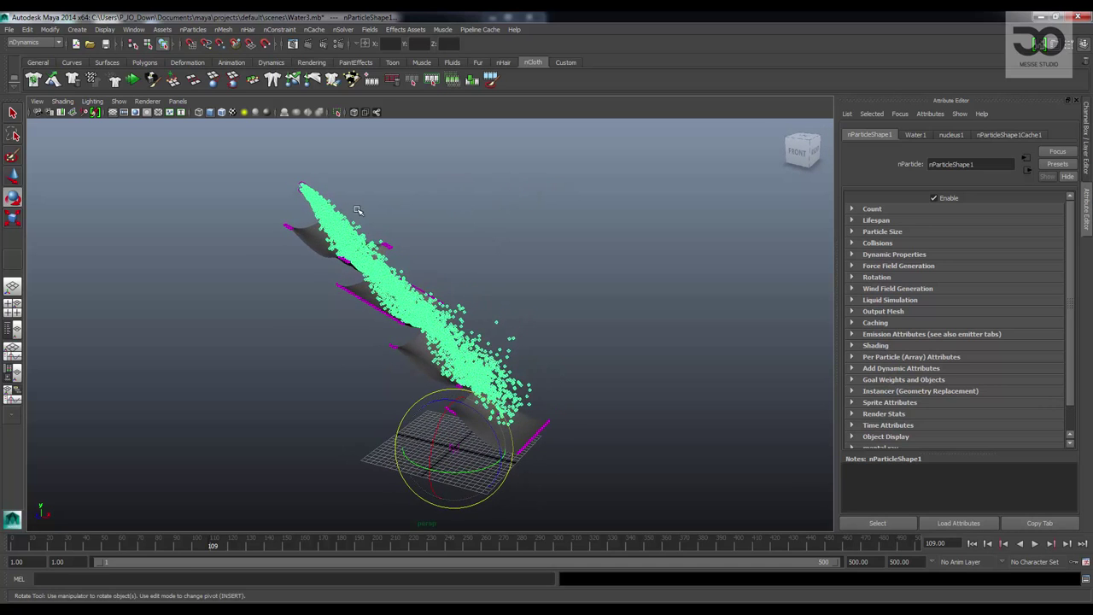
{"action": "left_click", "coordinate": [335, 203]}
{"action": "left_click", "coordinate": [329, 204]}
{"action": "scroll", "coordinate": [1011, 282], "scroll_direction": "down", "scroll_amount": 1}
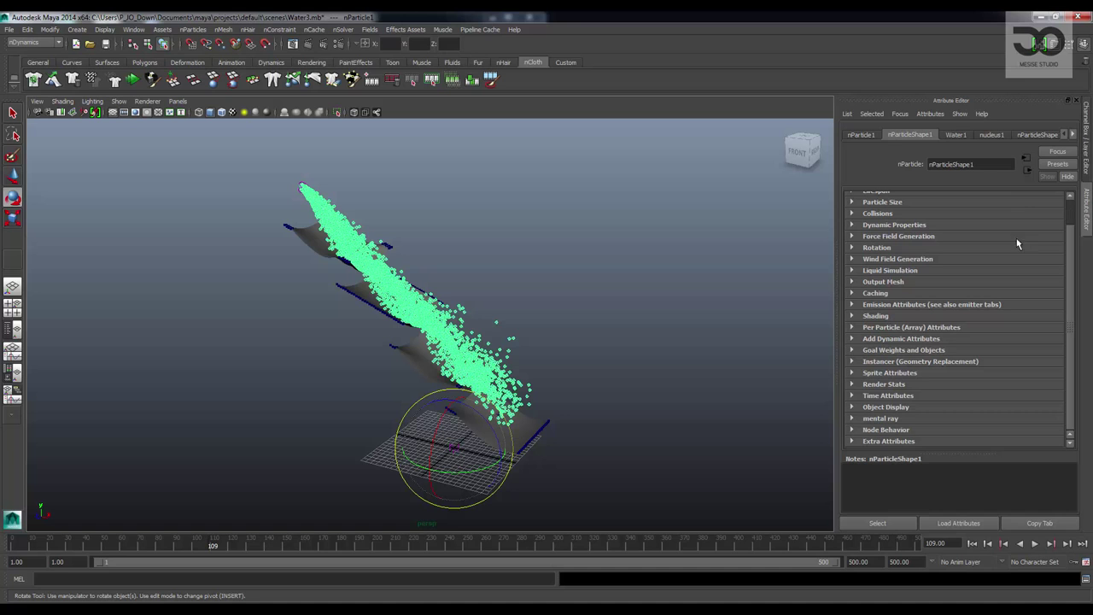
{"action": "left_click", "coordinate": [956, 135]}
{"action": "scroll", "coordinate": [1003, 341], "scroll_direction": "down", "scroll_amount": 6}
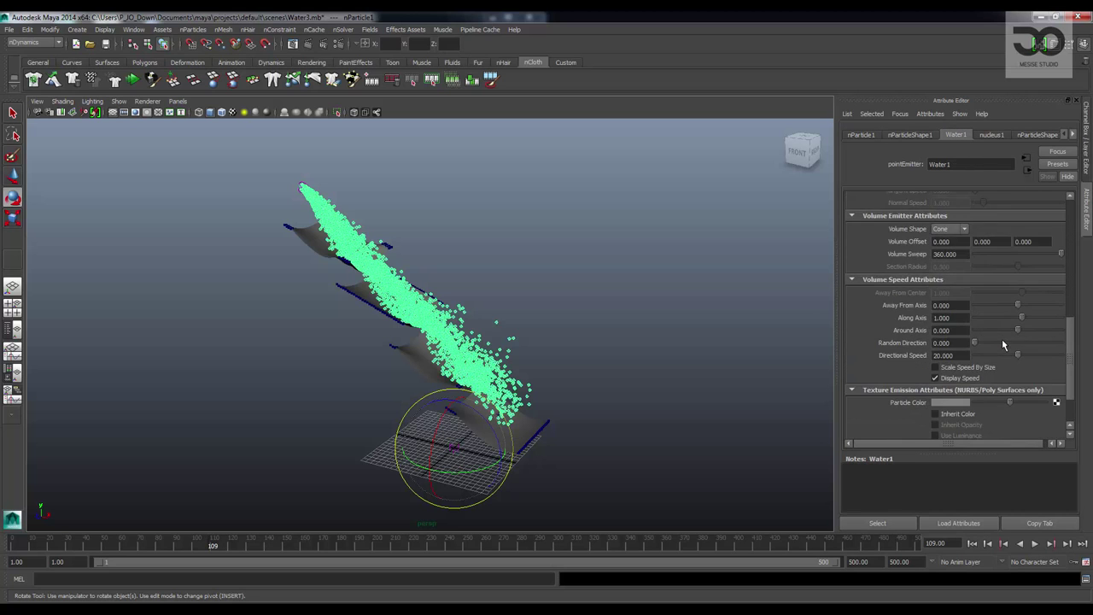
{"action": "scroll", "coordinate": [1001, 342], "scroll_direction": "down", "scroll_amount": 2}
{"action": "left_click", "coordinate": [1087, 167]}
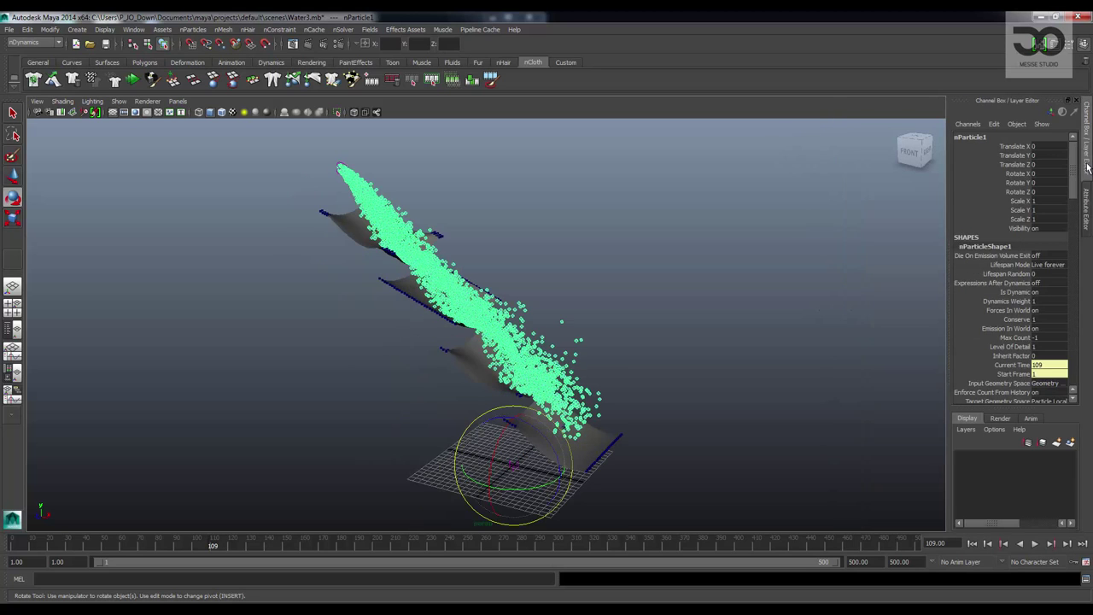
{"action": "scroll", "coordinate": [992, 359], "scroll_direction": "down", "scroll_amount": 15}
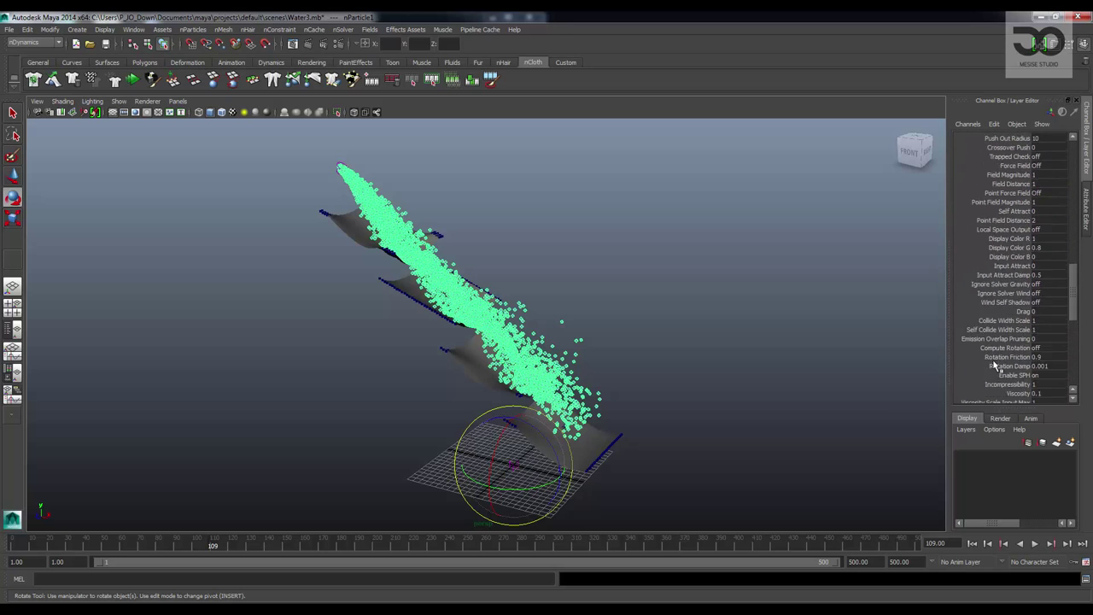
{"action": "scroll", "coordinate": [995, 365], "scroll_direction": "down", "scroll_amount": 10}
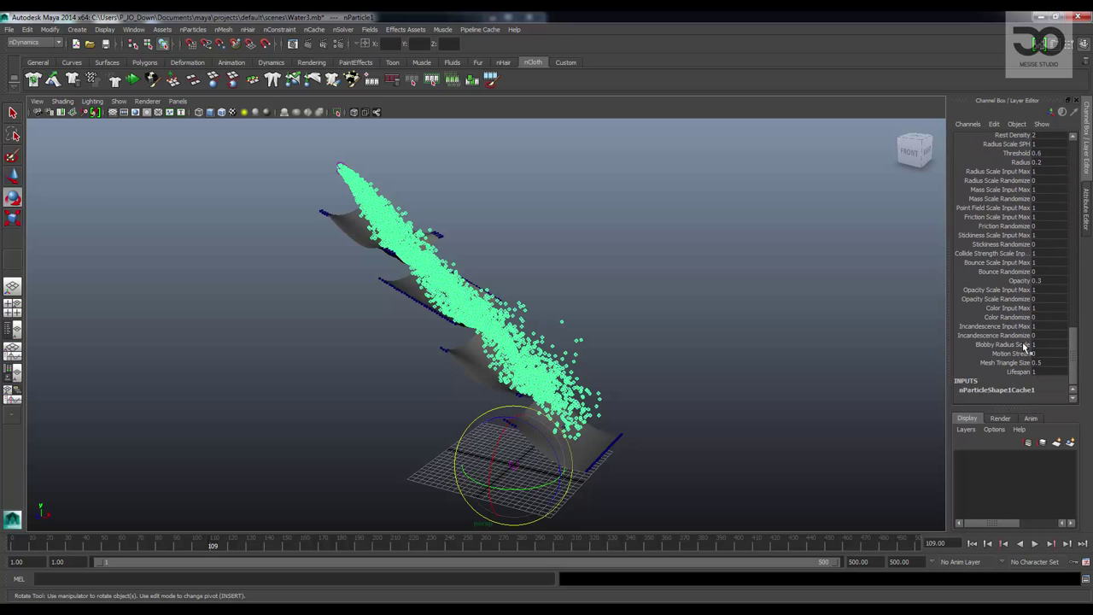
Select the emitter at the head of the stream and set its Directional Speed to 5.
{"action": "left_click", "coordinate": [430, 199]}
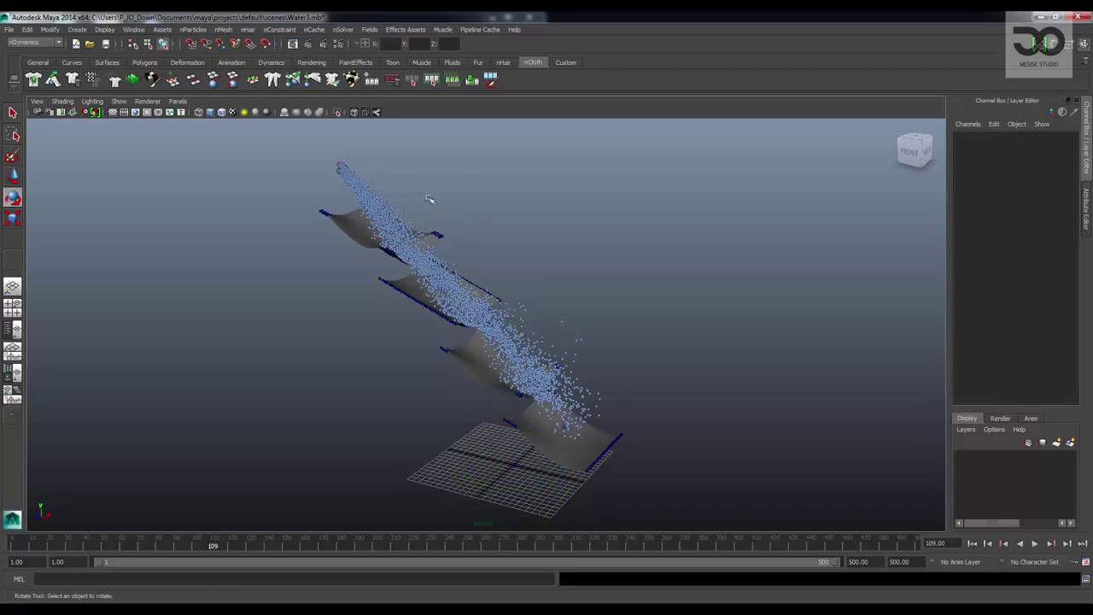
{"action": "left_click", "coordinate": [338, 162]}
{"action": "scroll", "coordinate": [341, 164], "scroll_direction": "down", "scroll_amount": 2}
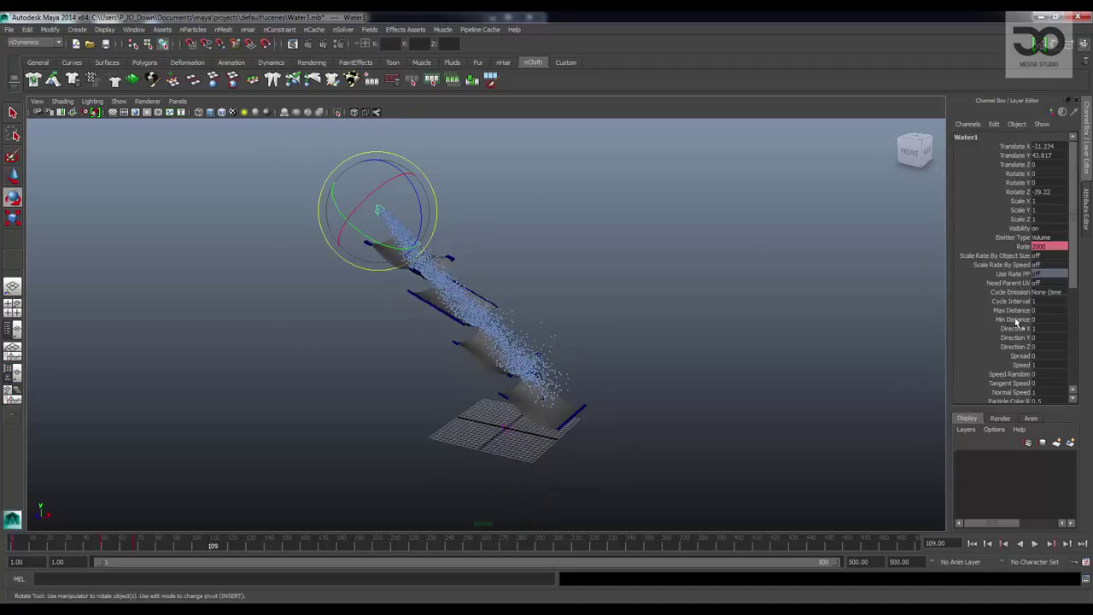
{"action": "scroll", "coordinate": [1020, 324], "scroll_direction": "down", "scroll_amount": 10}
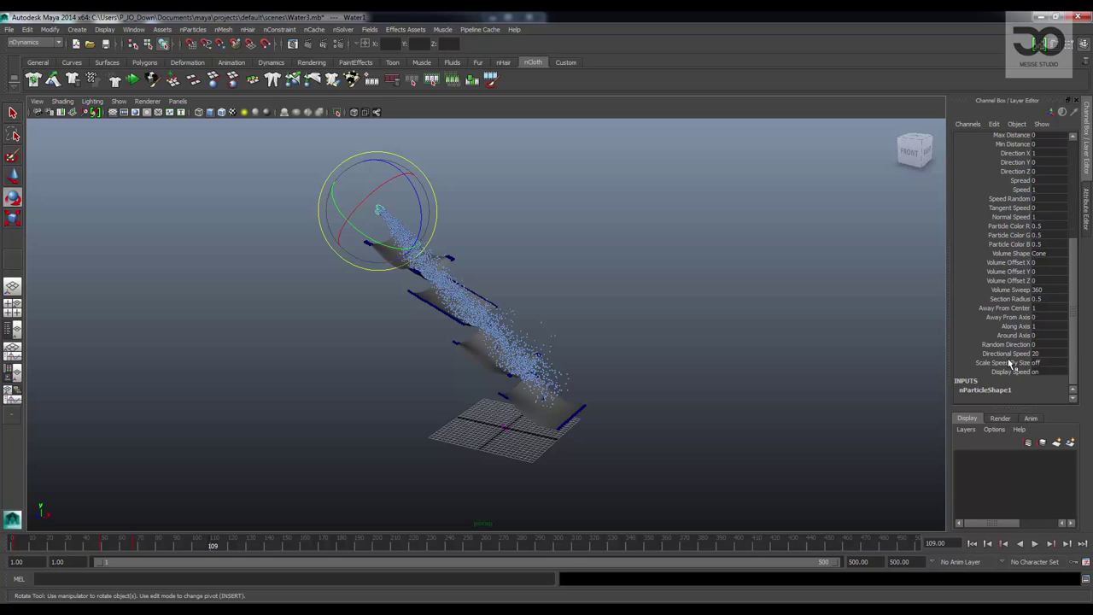
{"action": "double_click", "coordinate": [1037, 354]}
{"action": "type", "text": "5"}
{"action": "key", "text": "Return"}
Select the particles and all four cloth planes, delete their old cache, and create a new automatically renamed nCache.
{"action": "left_click", "coordinate": [580, 257]}
{"action": "left_click_drag", "start_coordinate": [289, 155], "coordinate": [714, 531]}
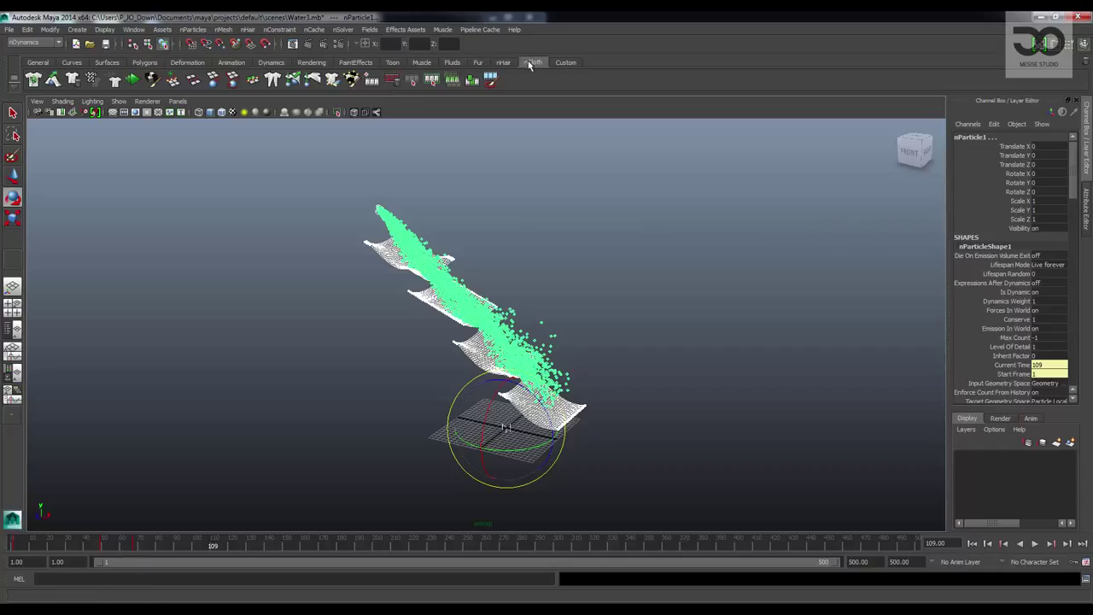
{"action": "left_click", "coordinate": [394, 81]}
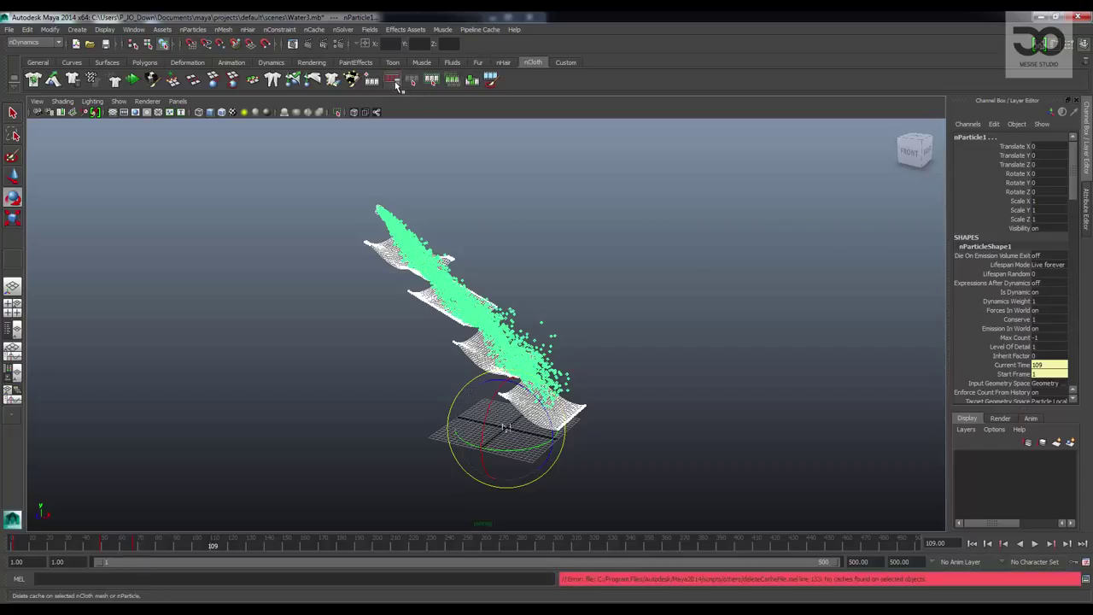
{"action": "left_click", "coordinate": [372, 81]}
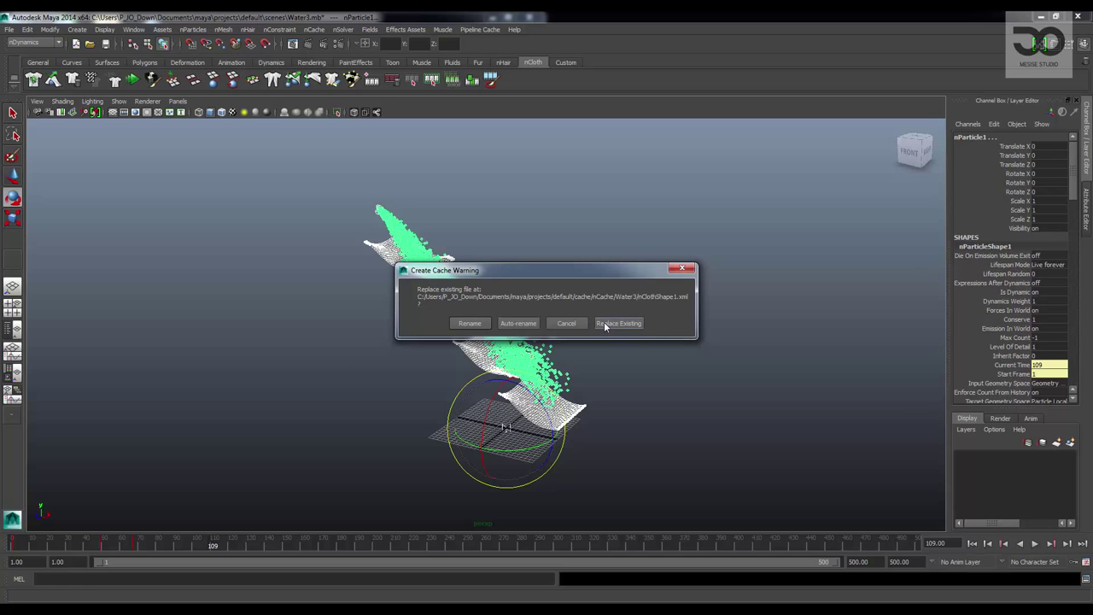
{"action": "left_click", "coordinate": [604, 325]}
{"action": "left_click", "coordinate": [518, 324]}
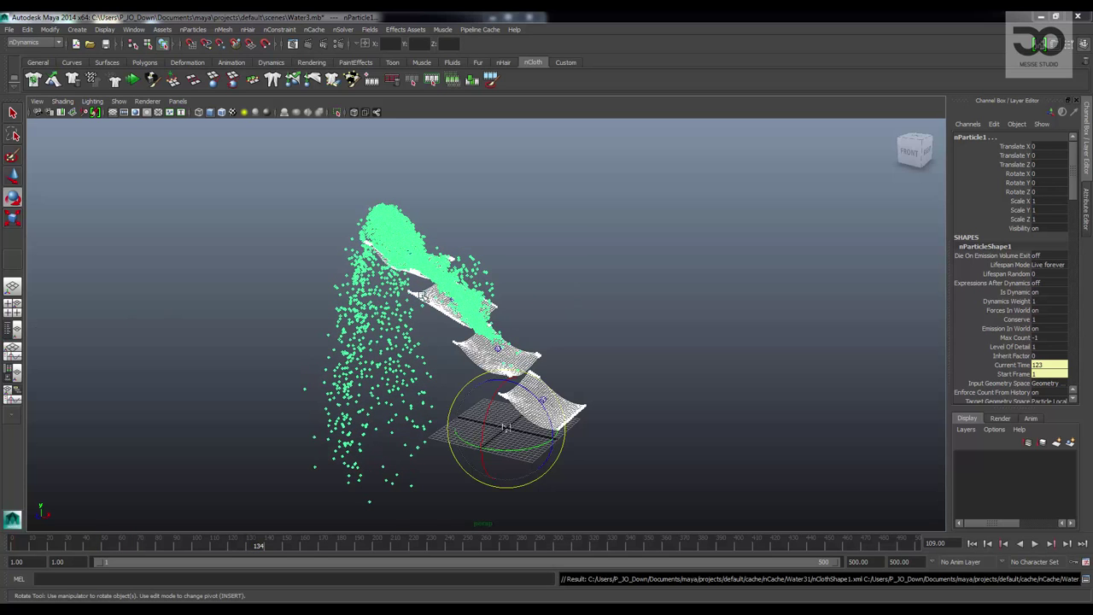
Return to frame 1 and move the emitter above the uppermost cloth plane to a Translate X of about -27.8.
{"action": "left_click_drag", "start_coordinate": [375, 296], "coordinate": [418, 303], "text": "alt"}
{"action": "right_click_drag", "start_coordinate": [419, 303], "coordinate": [772, 312], "text": "alt"}
{"action": "left_click_drag", "start_coordinate": [422, 243], "coordinate": [784, 440], "text": "alt"}
{"action": "left_click", "coordinate": [971, 543]}
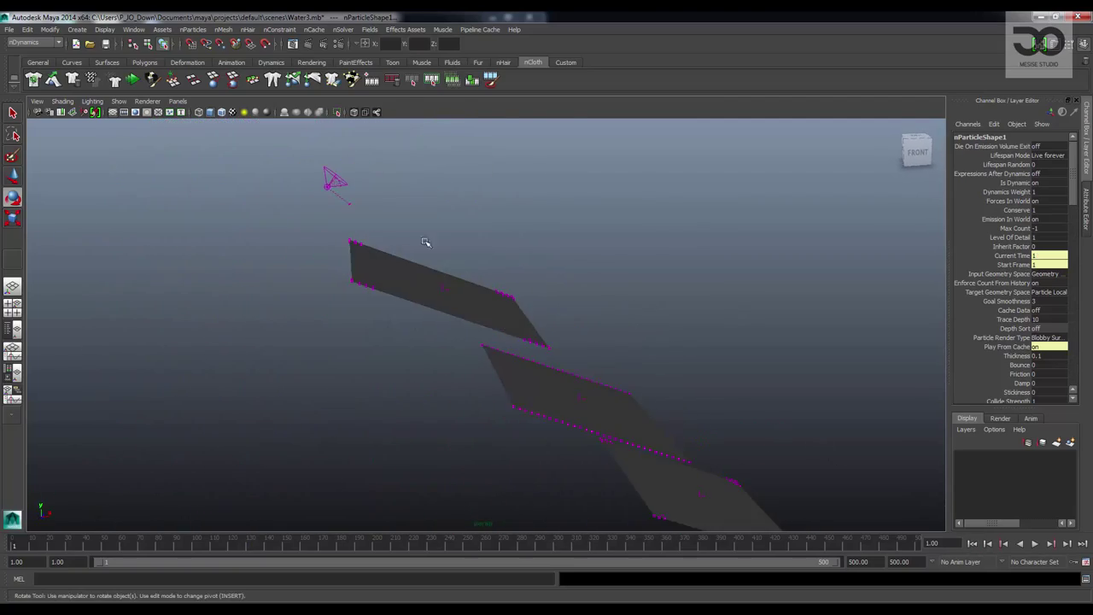
{"action": "left_click", "coordinate": [331, 177]}
{"action": "key", "text": "w"}
{"action": "left_click_drag", "start_coordinate": [349, 181], "coordinate": [403, 179]}
{"action": "mouse_move", "coordinate": [404, 179]}
{"action": "left_mouse_down", "text": "alt"}
{"action": "mouse_move", "coordinate": [408, 165]}
{"action": "mouse_move", "coordinate": [389, 177]}
{"action": "mouse_move", "coordinate": [400, 154]}
{"action": "mouse_move", "coordinate": [404, 165]}
{"action": "left_mouse_up", "text": "alt"}
Rotate the emitter to a Rotate Z of about -63 so it aims more steeply downward.
{"action": "key", "text": "e"}
{"action": "left_click_drag", "start_coordinate": [468, 201], "coordinate": [414, 213], "text": "alt"}
{"action": "right_click_drag", "start_coordinate": [414, 214], "coordinate": [330, 282], "text": "alt"}
{"action": "middle_click_drag", "start_coordinate": [330, 282], "coordinate": [277, 225], "text": "alt"}
Select the emitter and all the cloth planes, delete the old cache, and create a new nCache replacing the existing files.
{"action": "left_click_drag", "start_coordinate": [241, 152], "coordinate": [763, 563]}
{"action": "left_click", "coordinate": [391, 79]}
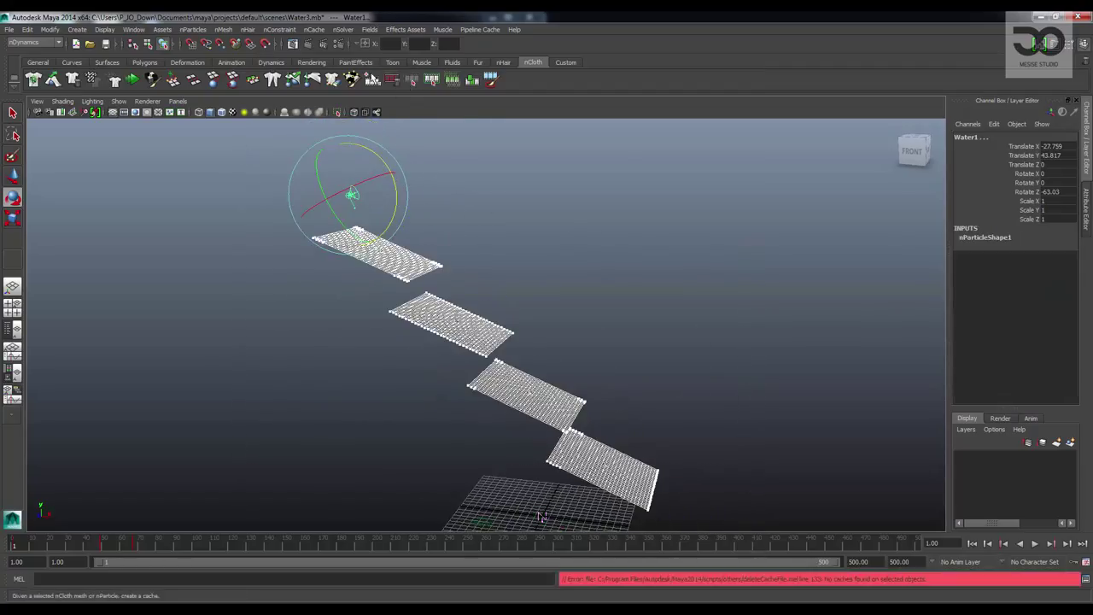
{"action": "left_click", "coordinate": [616, 322]}
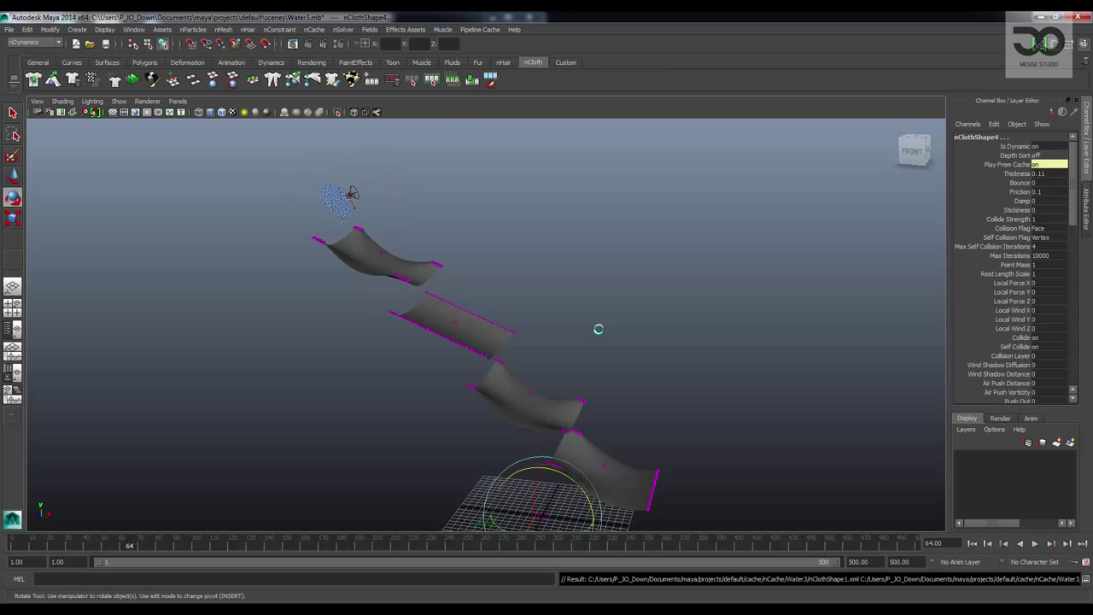
Inspect the particles and the emitter at frame 64, checking the emitter's rate and speed attributes.
{"action": "left_click", "coordinate": [348, 209]}
{"action": "left_click_drag", "start_coordinate": [264, 160], "coordinate": [540, 516]}
{"action": "left_click", "coordinate": [349, 194]}
{"action": "key", "text": "e"}
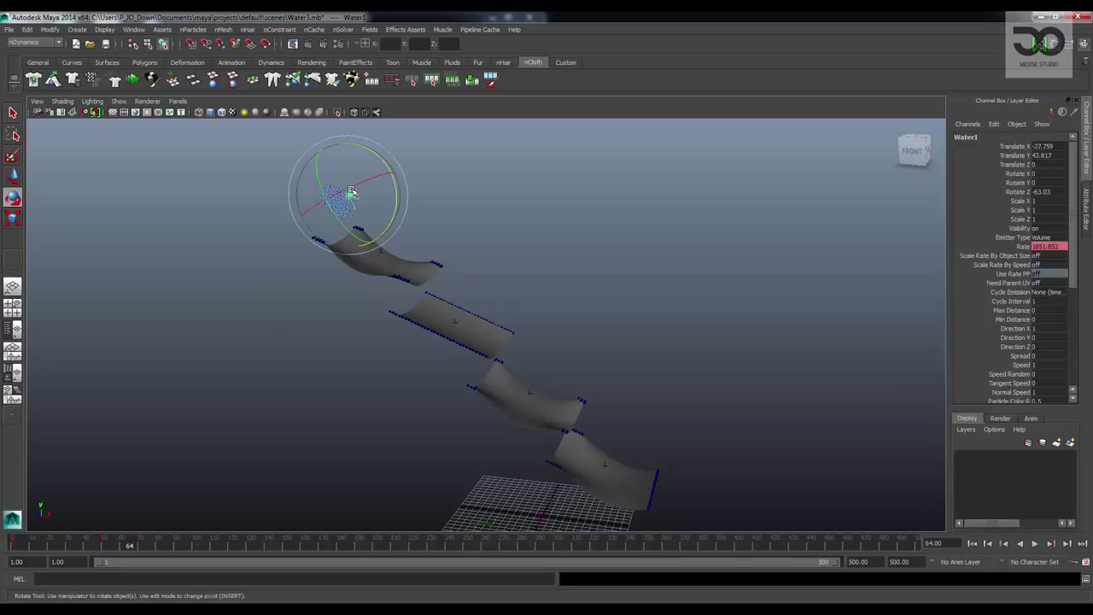
{"action": "left_click", "coordinate": [269, 252]}
{"action": "left_click", "coordinate": [344, 200]}
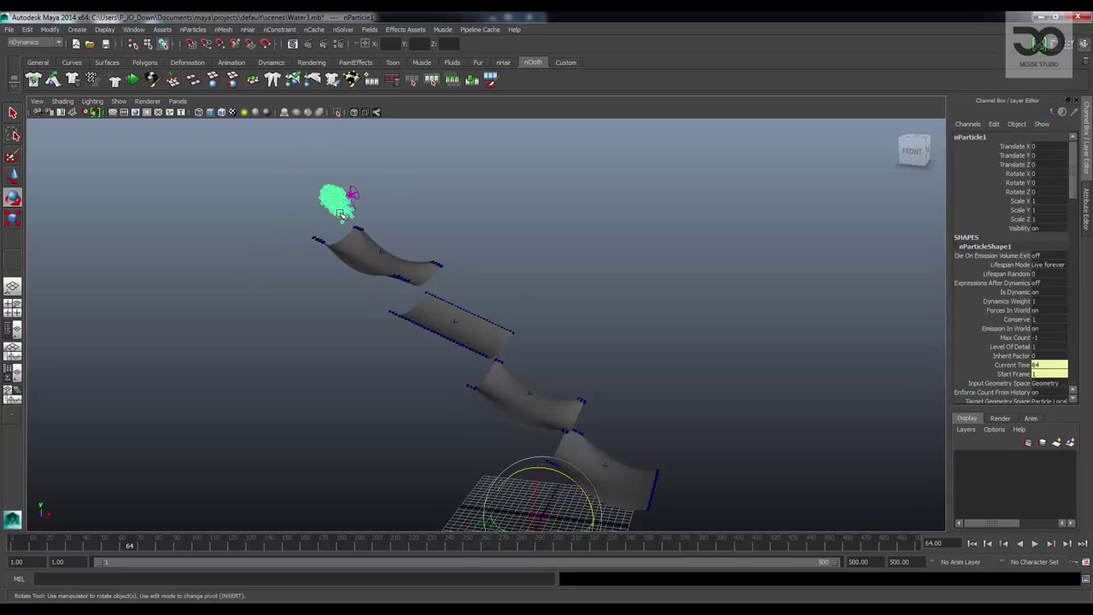
{"action": "left_click", "coordinate": [444, 210]}
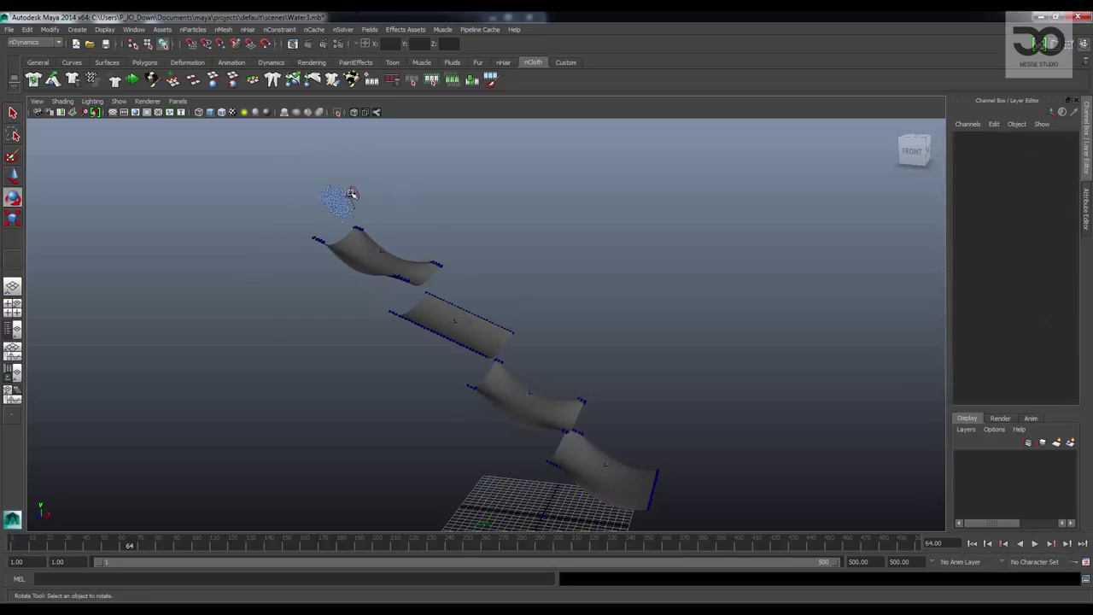
{"action": "left_click", "coordinate": [351, 194]}
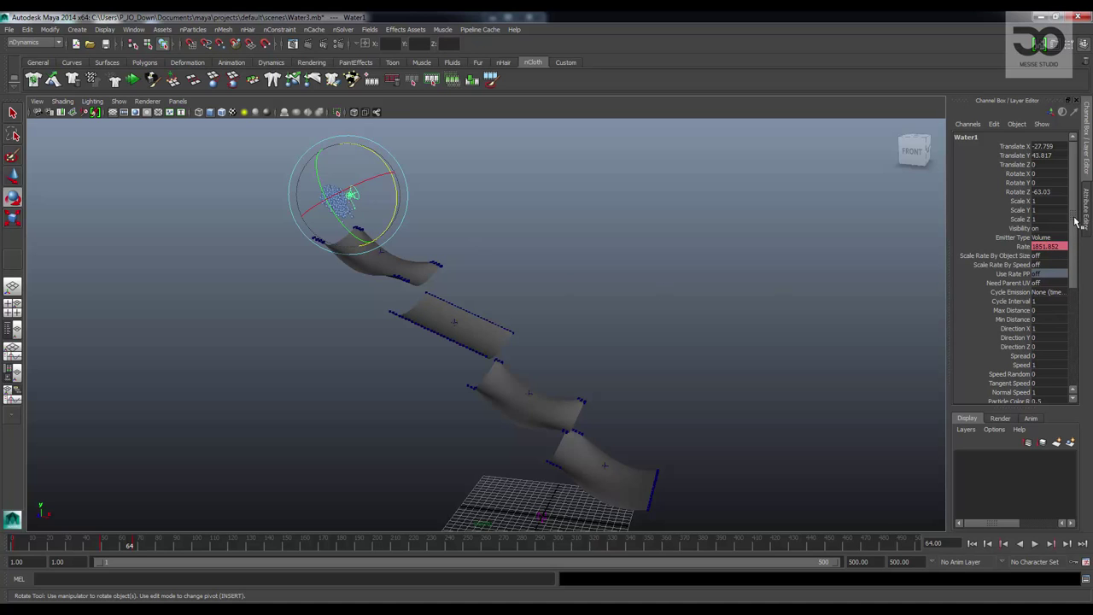
{"action": "left_click_drag", "start_coordinate": [1077, 229], "coordinate": [1082, 315]}
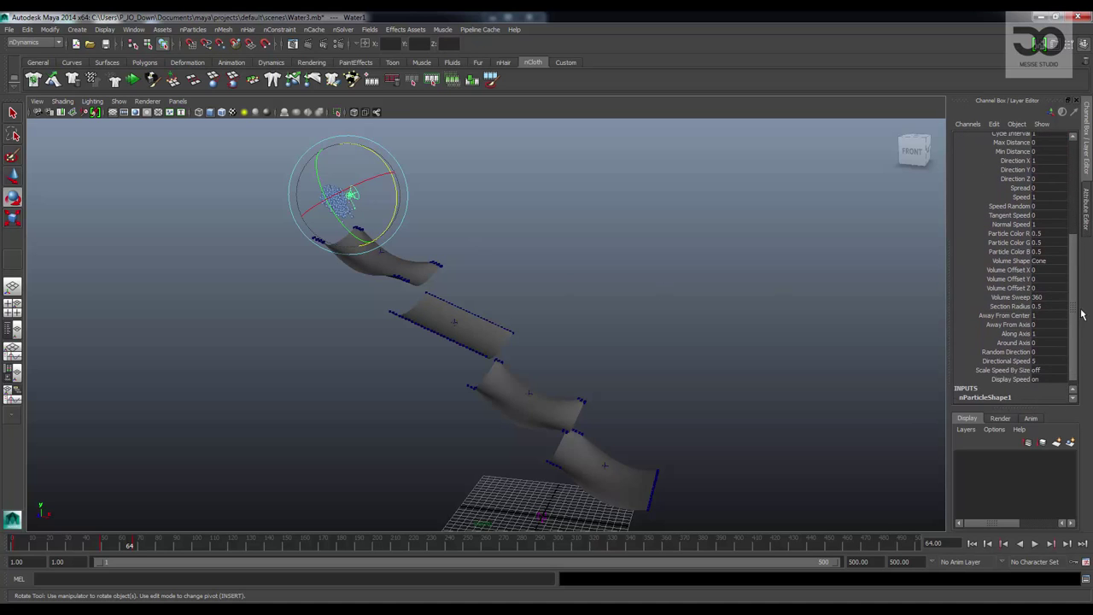
{"action": "left_click", "coordinate": [1088, 219]}
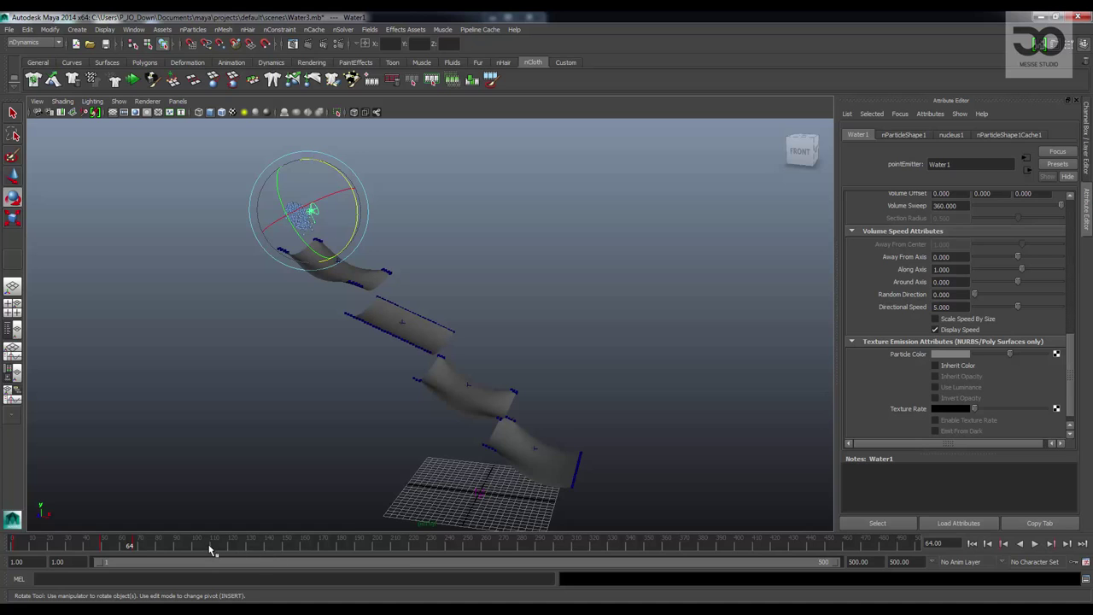
Go to the emitter's rate key at frame 67 and set the rate to 500 particles per second.
{"action": "left_click", "coordinate": [1005, 545]}
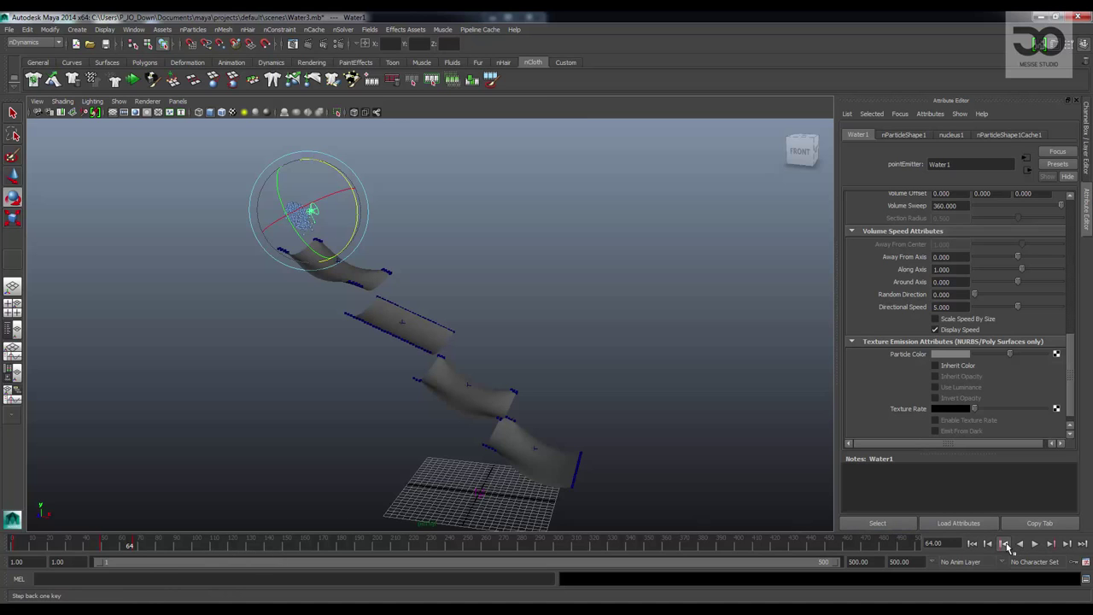
{"action": "left_click", "coordinate": [1052, 544]}
{"action": "scroll", "coordinate": [979, 347], "scroll_direction": "up", "scroll_amount": 5}
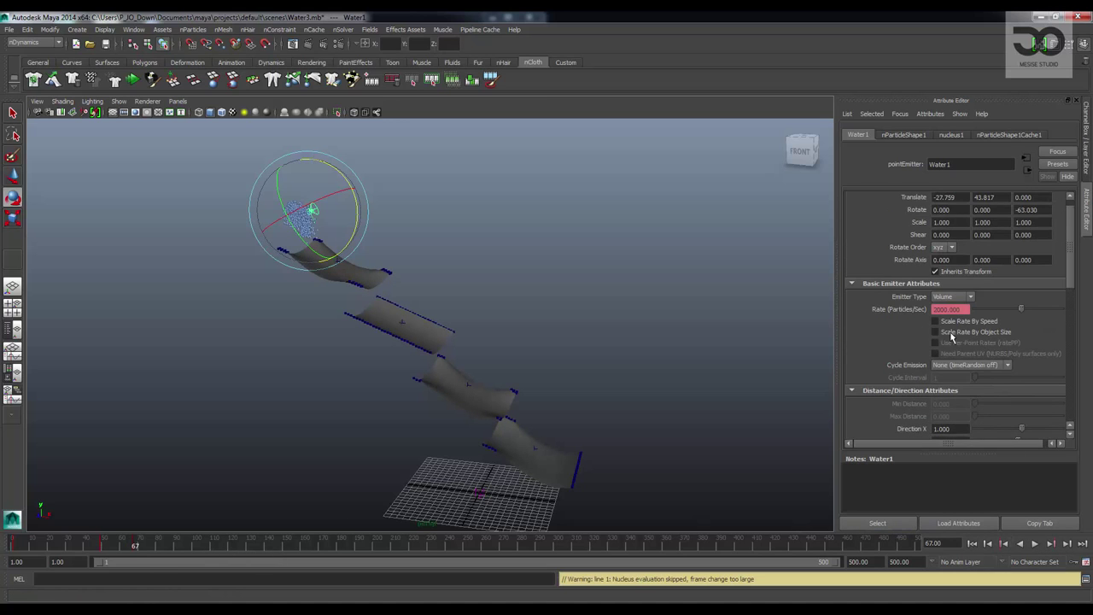
{"action": "double_click", "coordinate": [959, 309]}
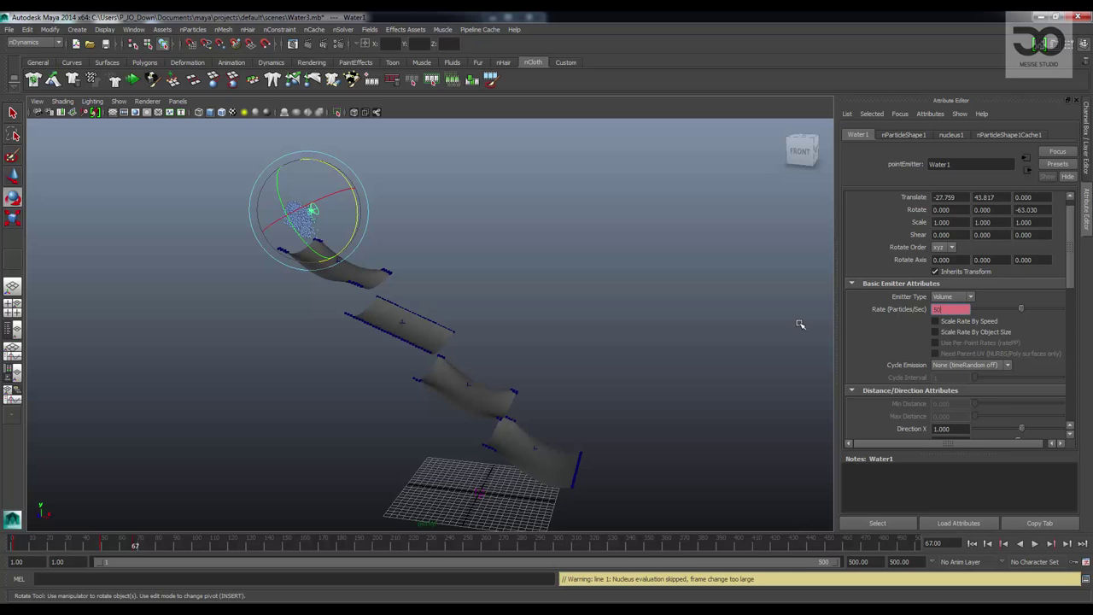
{"action": "key", "text": "Return"}
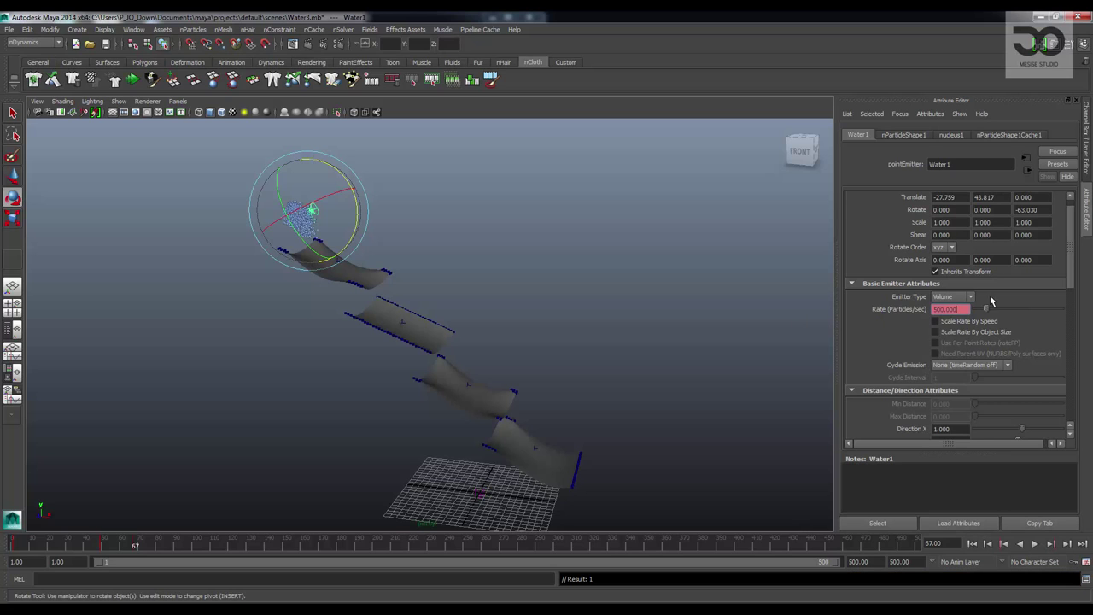
Expand the nParticle's Lifespan and Particle Size settings and set the particle radius to 0.1.
{"action": "scroll", "coordinate": [990, 315], "scroll_direction": "down", "scroll_amount": 3}
{"action": "scroll", "coordinate": [984, 346], "scroll_direction": "up", "scroll_amount": 4}
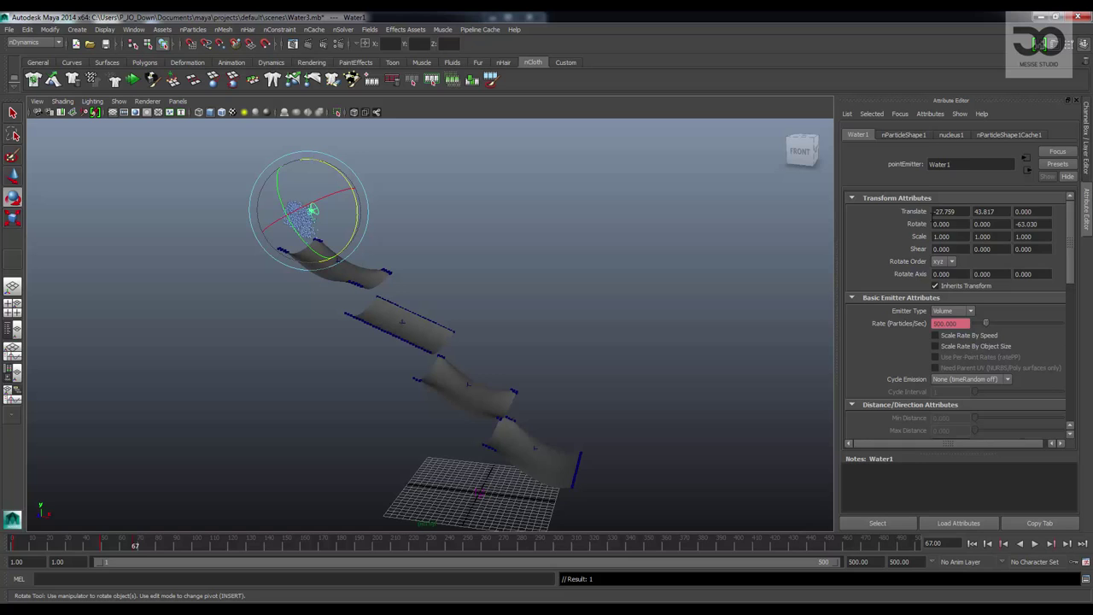
{"action": "left_click", "coordinate": [900, 135]}
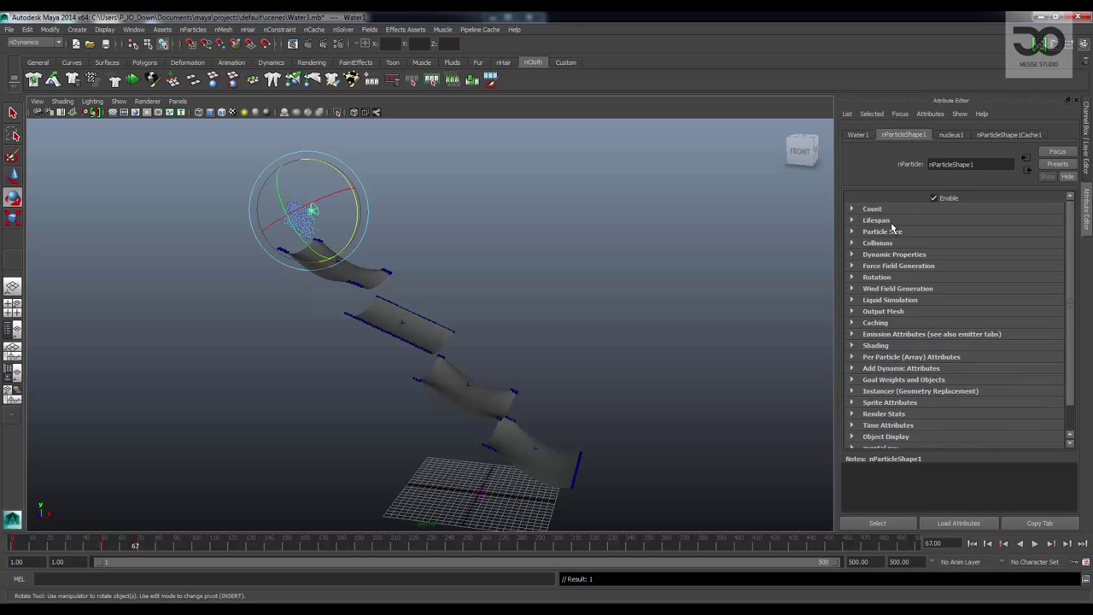
{"action": "left_click", "coordinate": [890, 221]}
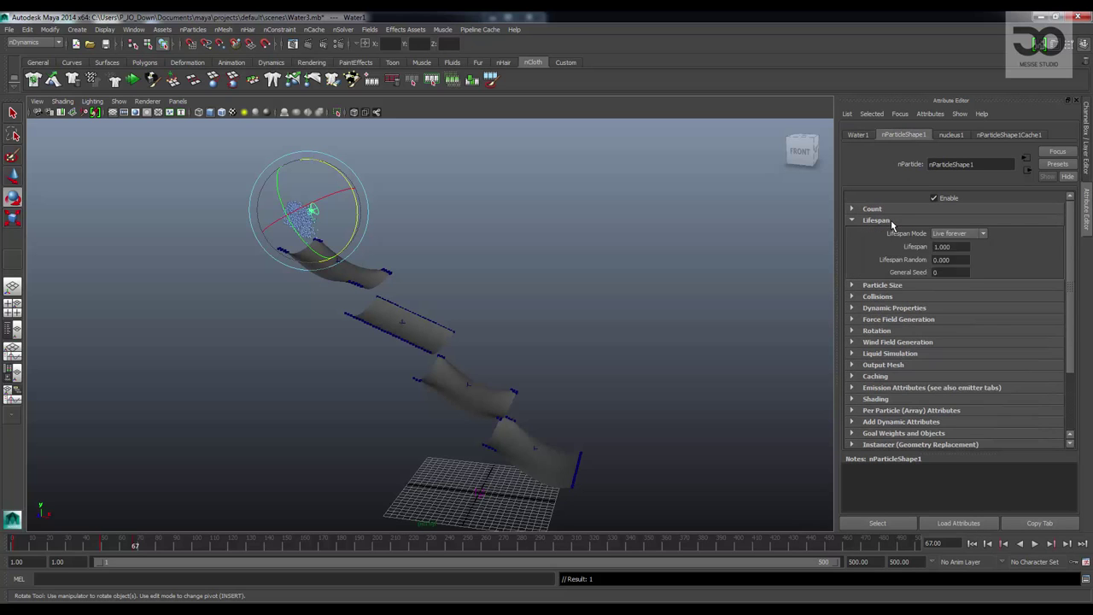
{"action": "left_click", "coordinate": [888, 286]}
{"action": "left_click", "coordinate": [941, 298]}
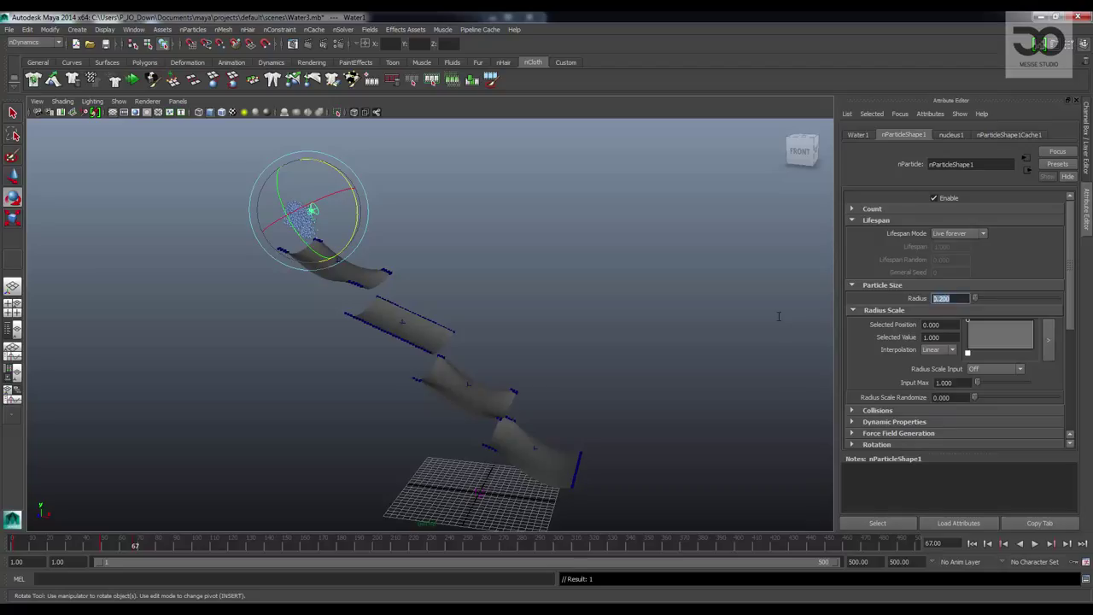
{"action": "type", "text": ".1"}
{"action": "key", "text": "Return"}
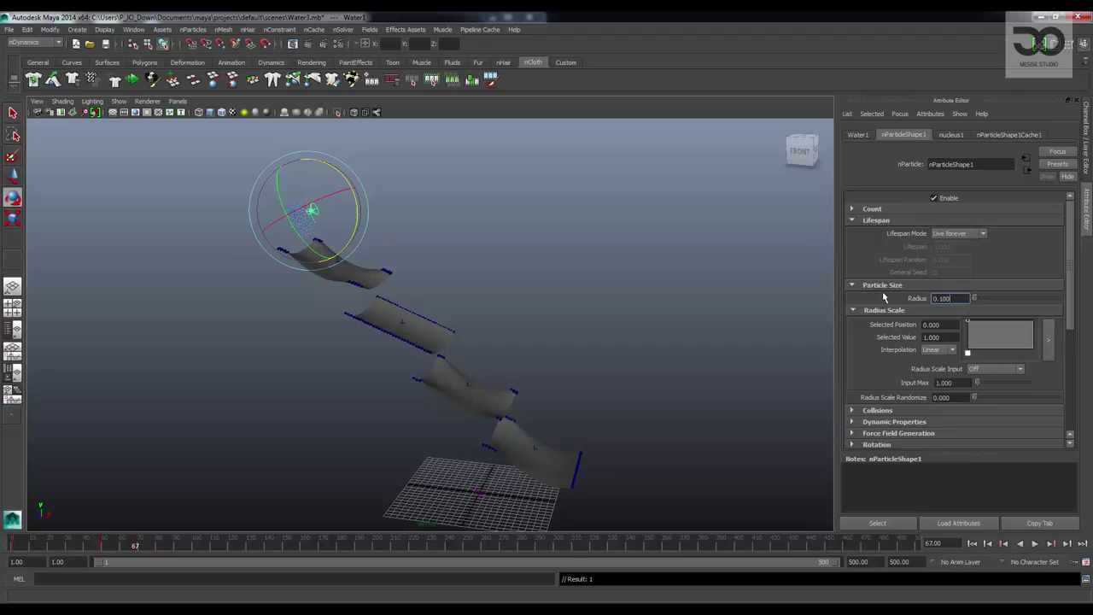
Select the particles and all cloth planes, delete the old cache, and create a new nCache replacing the existing files.
{"action": "scroll", "coordinate": [897, 349], "scroll_direction": "down", "scroll_amount": 3}
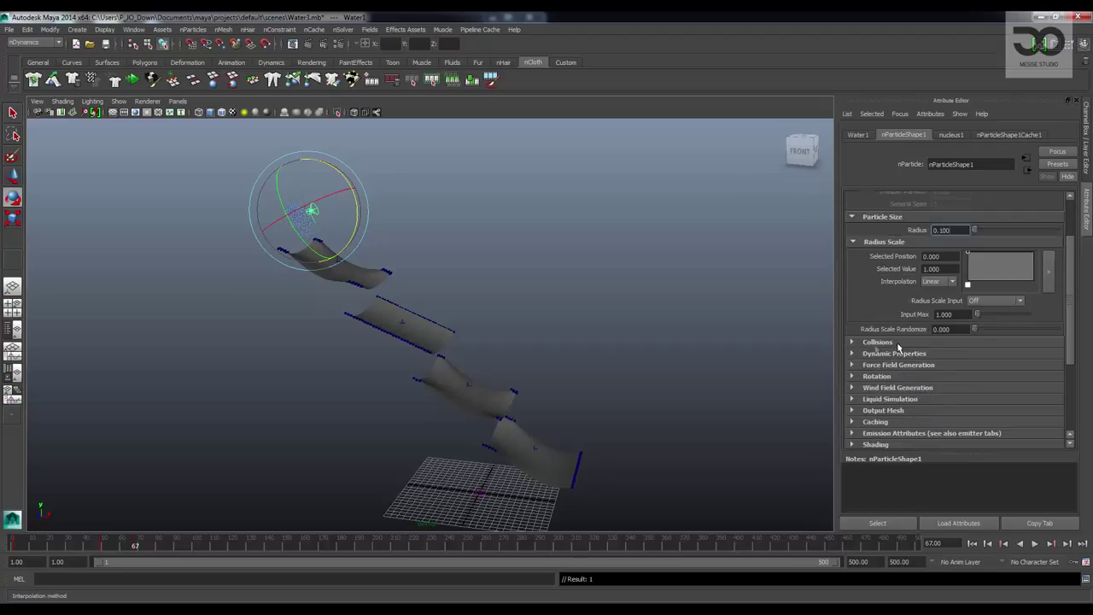
{"action": "left_click", "coordinate": [154, 144]}
{"action": "left_click_drag", "start_coordinate": [137, 130], "coordinate": [745, 534]}
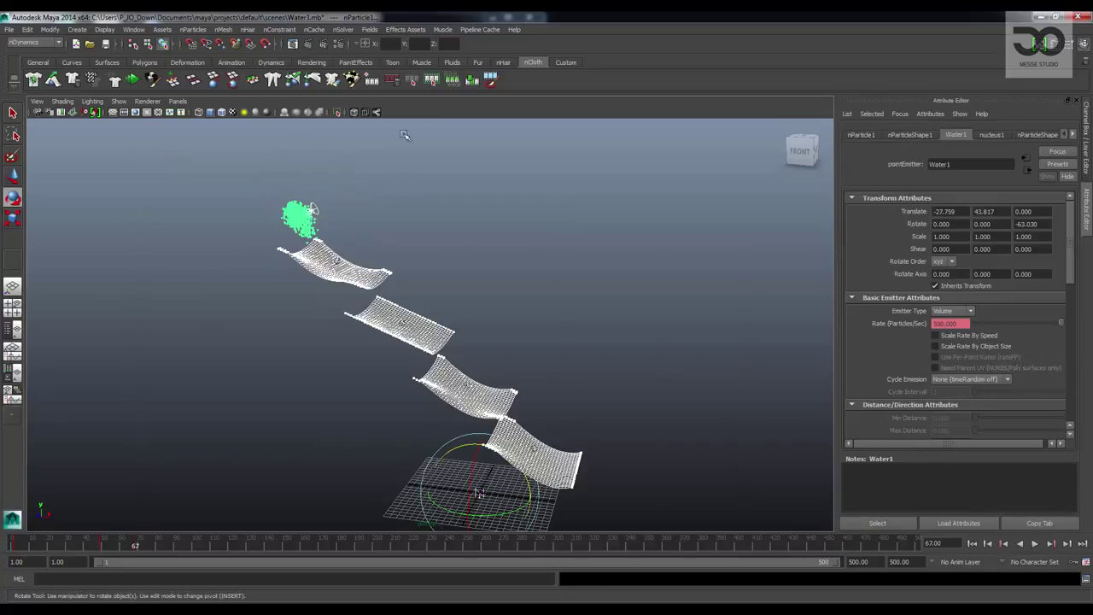
{"action": "left_click", "coordinate": [392, 79]}
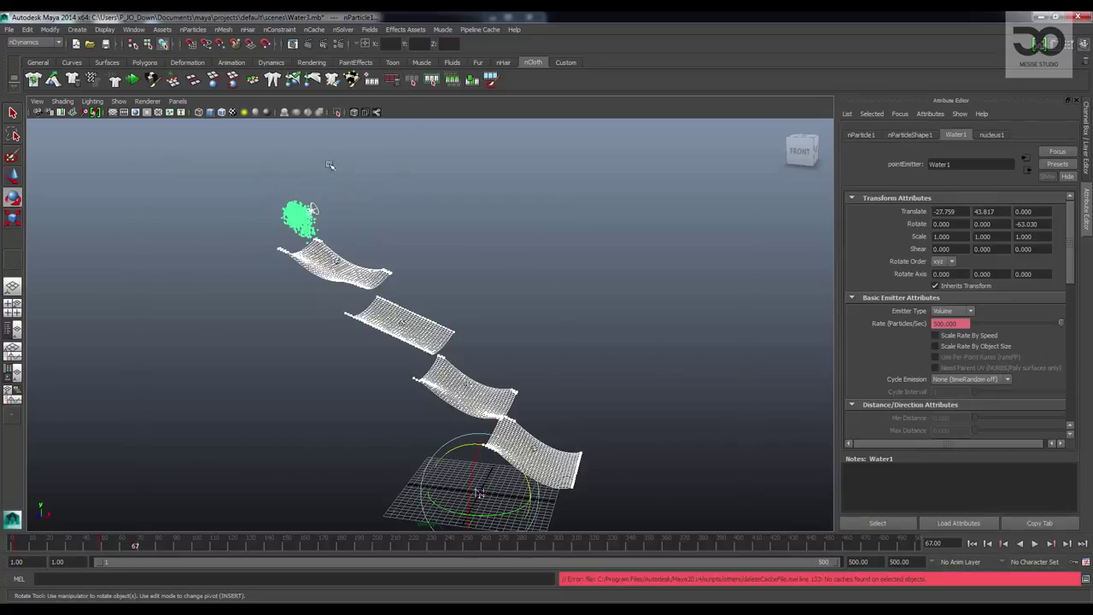
{"action": "left_click", "coordinate": [372, 81]}
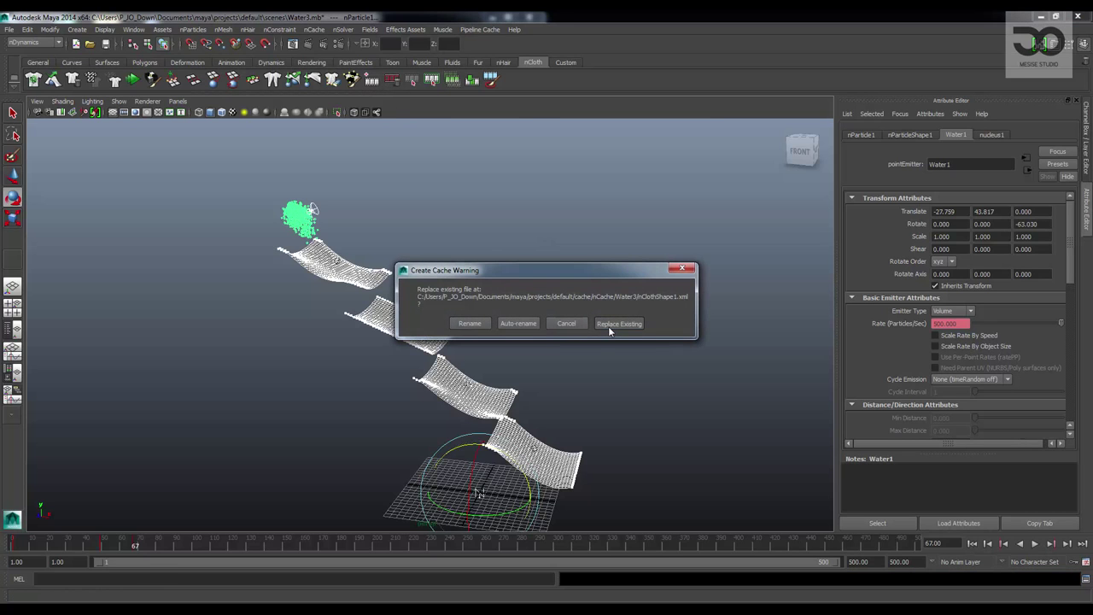
{"action": "left_click", "coordinate": [618, 324]}
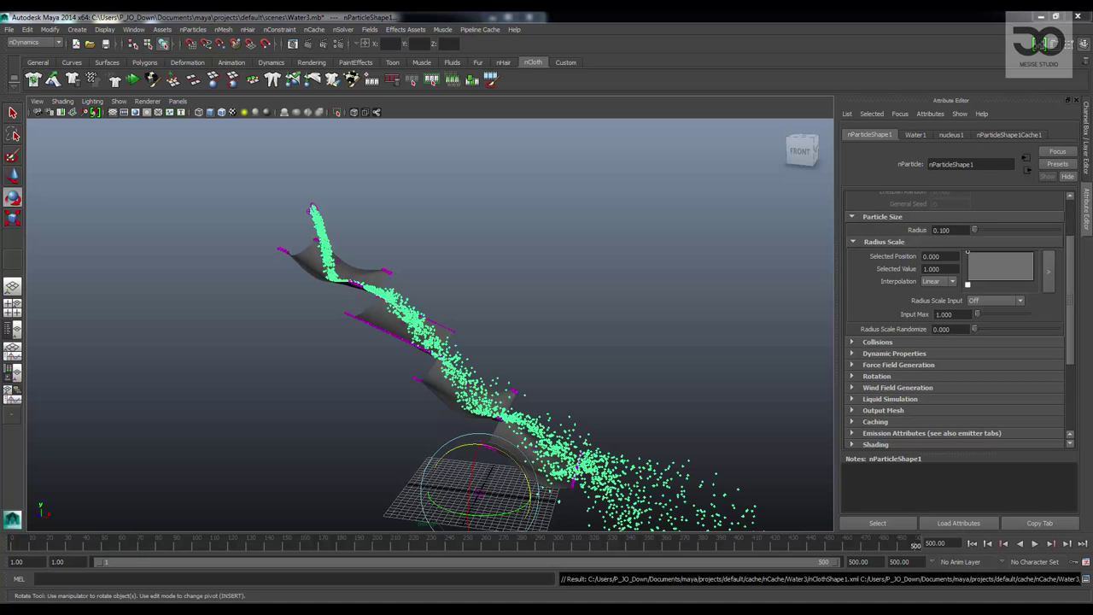
Examine the particle stream over the cloth planes at frame 500 from several angles and distances.
{"action": "left_click_drag", "start_coordinate": [332, 425], "coordinate": [270, 361], "text": "alt"}
{"action": "middle_click_drag", "start_coordinate": [270, 361], "coordinate": [262, 357], "text": "alt"}
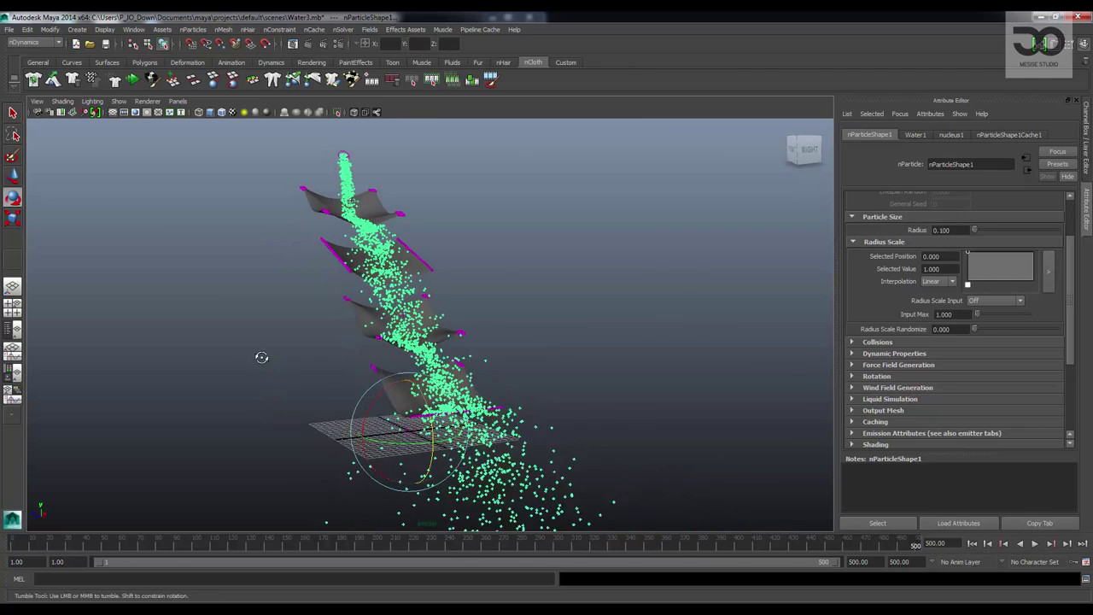
{"action": "left_click_drag", "start_coordinate": [261, 357], "coordinate": [265, 373], "text": "alt"}
{"action": "right_click_drag", "start_coordinate": [265, 373], "coordinate": [504, 478], "text": "alt"}
{"action": "middle_click_drag", "start_coordinate": [504, 478], "coordinate": [443, 356], "text": "alt"}
{"action": "right_click_drag", "start_coordinate": [444, 356], "coordinate": [100, 368], "text": "alt"}
{"action": "right_click_drag", "start_coordinate": [213, 384], "coordinate": [183, 385], "text": "alt"}
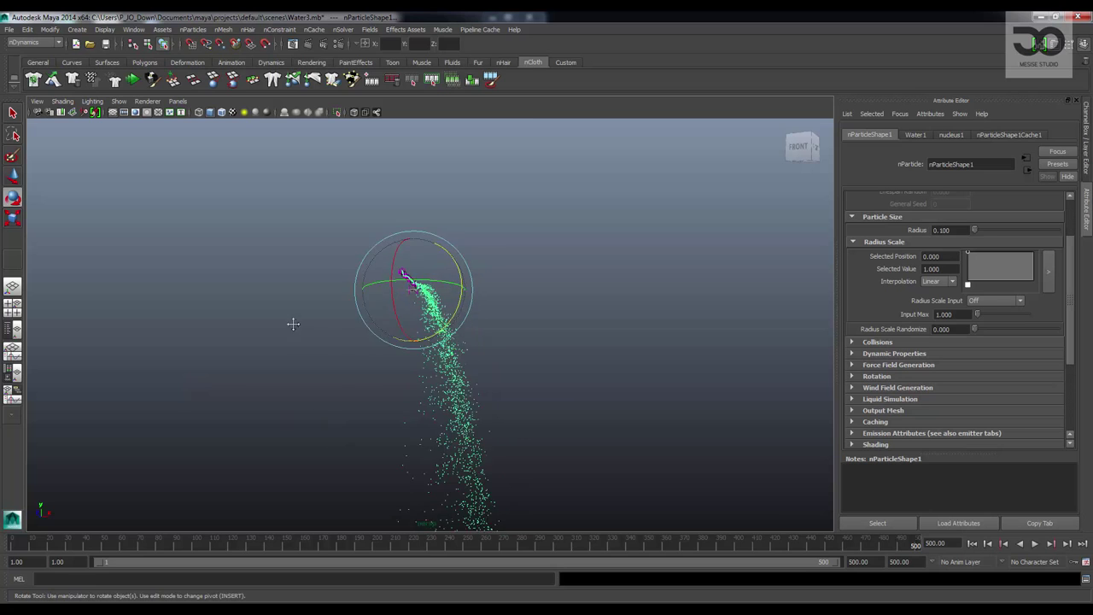
{"action": "middle_click_drag", "start_coordinate": [293, 322], "coordinate": [247, 169], "text": "alt"}
{"action": "right_click_drag", "start_coordinate": [310, 327], "coordinate": [43, 380], "text": "alt"}
{"action": "left_click_drag", "start_coordinate": [260, 376], "coordinate": [210, 354], "text": "alt"}
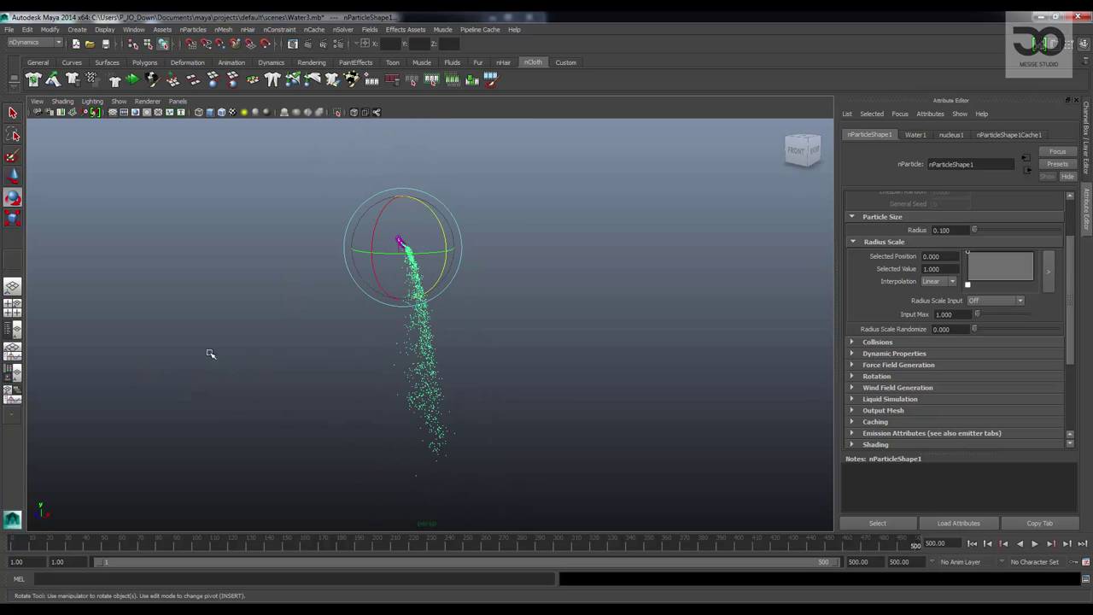
{"action": "right_click_drag", "start_coordinate": [210, 353], "coordinate": [771, 279], "text": "alt"}
{"action": "middle_click_drag", "start_coordinate": [393, 308], "coordinate": [546, 529], "text": "alt"}
{"action": "right_click_drag", "start_coordinate": [254, 282], "coordinate": [569, 281], "text": "alt"}
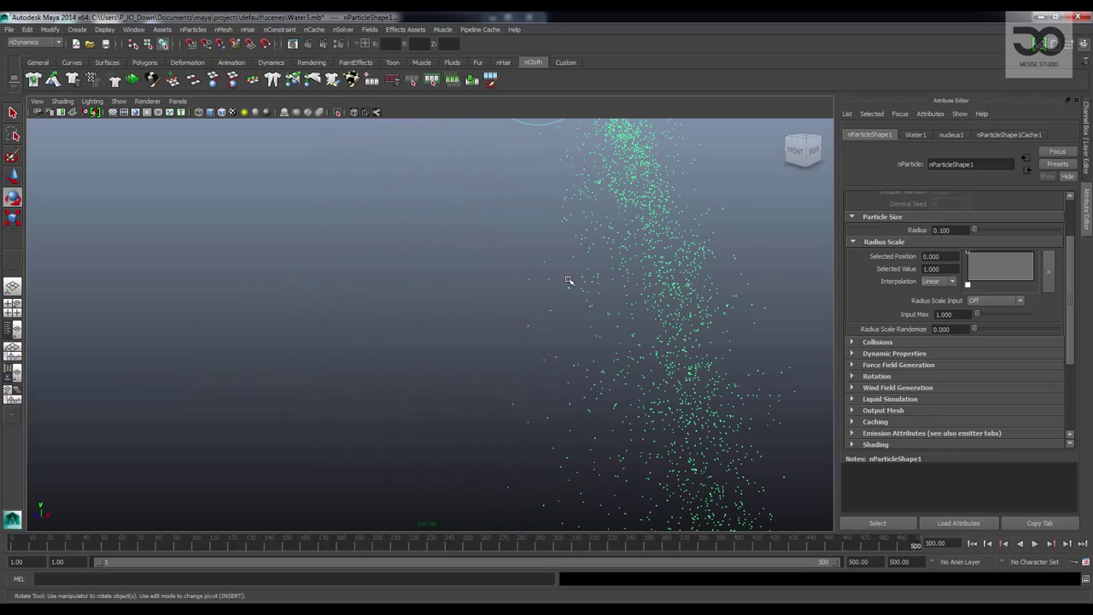
{"action": "middle_click_drag", "start_coordinate": [569, 281], "coordinate": [350, 504], "text": "alt"}
{"action": "right_click_drag", "start_coordinate": [427, 359], "coordinate": [769, 340], "text": "alt"}
{"action": "middle_click_drag", "start_coordinate": [392, 323], "coordinate": [469, 327], "text": "alt"}
{"action": "right_click_drag", "start_coordinate": [469, 327], "coordinate": [330, 319], "text": "alt"}
{"action": "middle_click_drag", "start_coordinate": [418, 287], "coordinate": [434, 466], "text": "alt"}
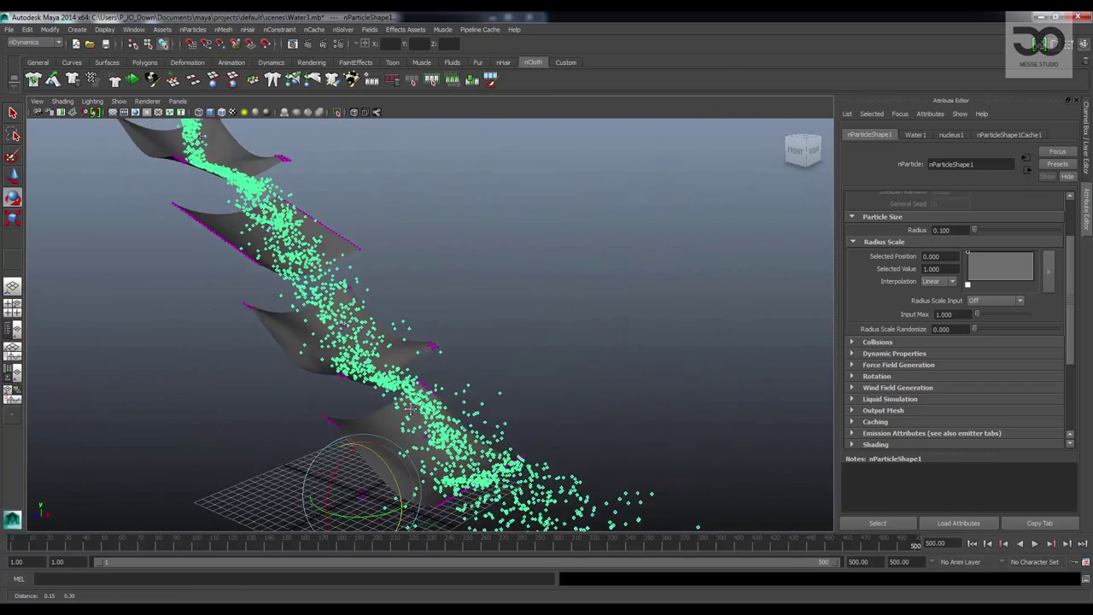
{"action": "right_click_drag", "start_coordinate": [434, 465], "coordinate": [337, 356], "text": "alt"}
{"action": "middle_click_drag", "start_coordinate": [336, 356], "coordinate": [362, 388], "text": "alt"}
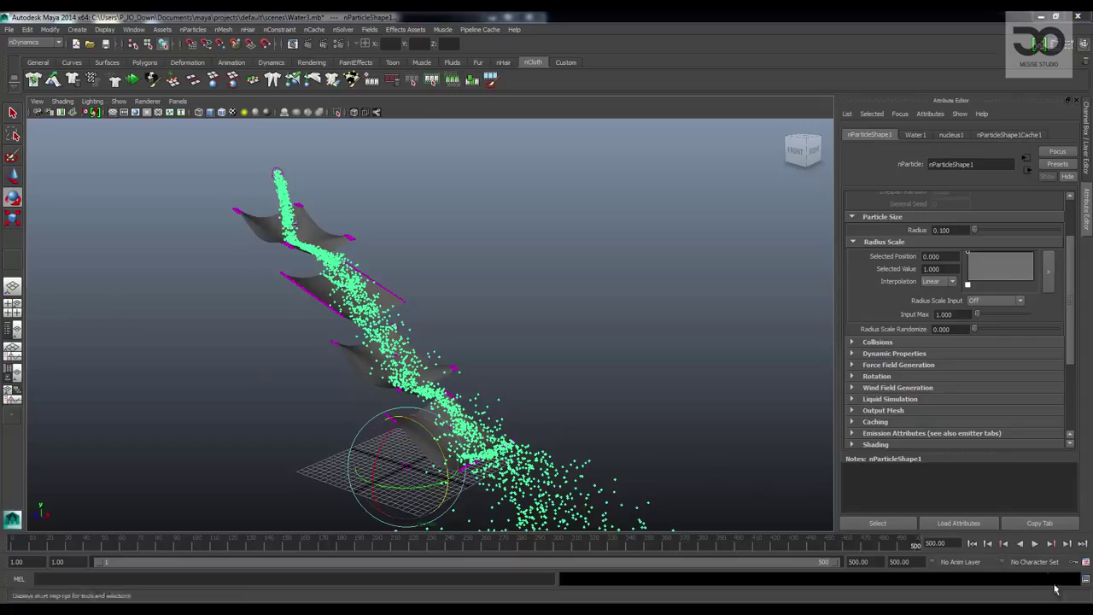
Play back the cached simulation, stop it at frame 133 and inspect the particles on the upper cloth planes.
{"action": "left_click", "coordinate": [1034, 544]}
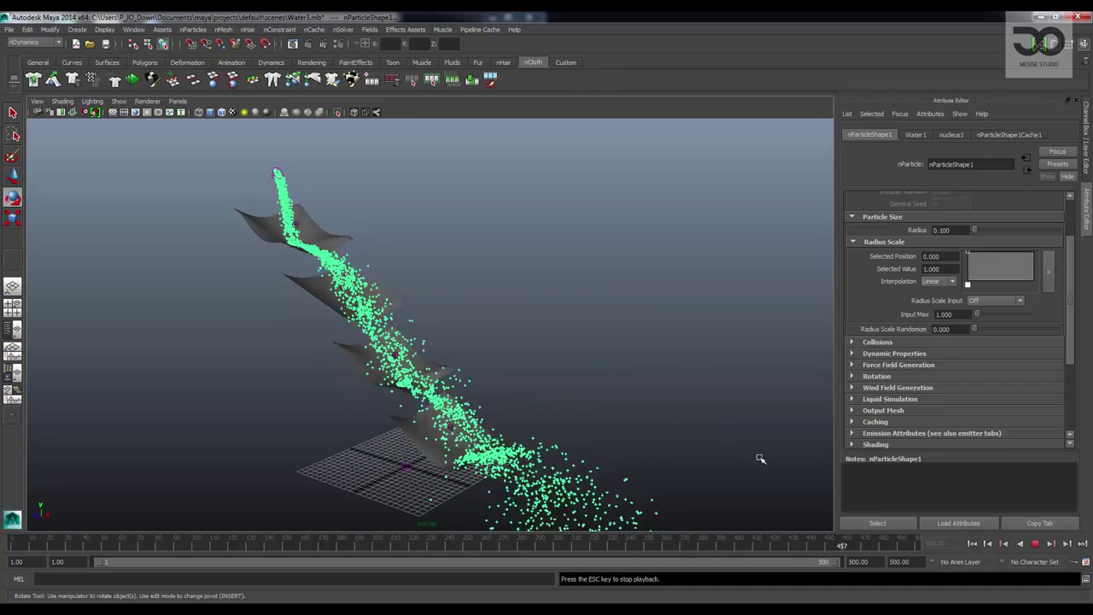
{"action": "left_click", "coordinate": [1036, 544]}
{"action": "left_click_drag", "start_coordinate": [385, 283], "coordinate": [402, 309], "text": "alt"}
{"action": "right_click_drag", "start_coordinate": [478, 309], "coordinate": [547, 320], "text": "alt"}
{"action": "middle_click_drag", "start_coordinate": [366, 300], "coordinate": [429, 231], "text": "alt"}
{"action": "right_click_drag", "start_coordinate": [389, 252], "coordinate": [280, 257], "text": "alt"}
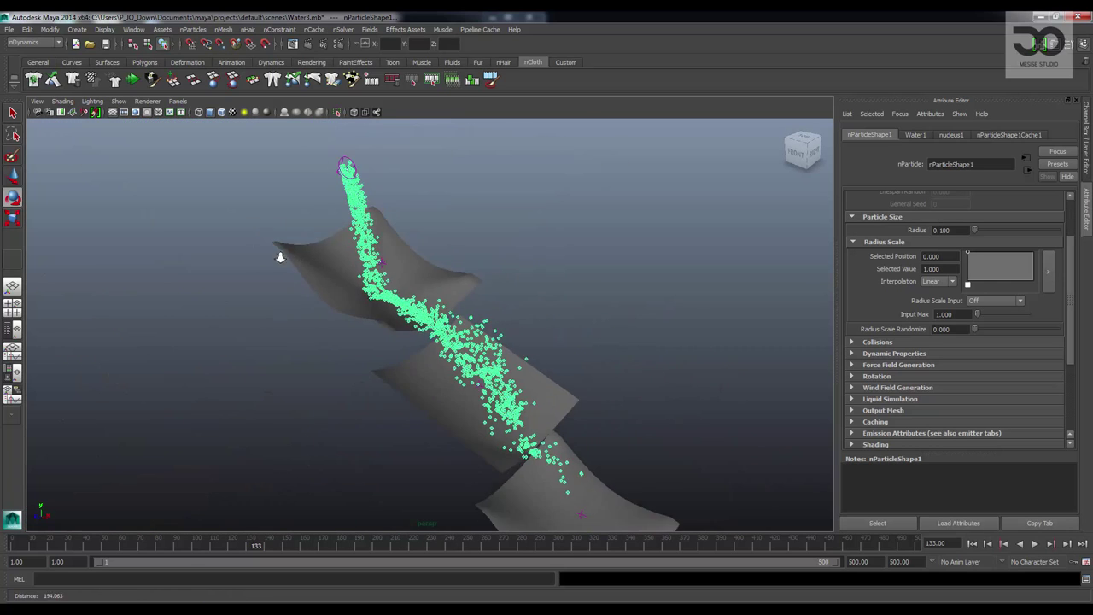
{"action": "middle_click_drag", "start_coordinate": [344, 248], "coordinate": [312, 253], "text": "alt"}
{"action": "right_click_drag", "start_coordinate": [312, 254], "coordinate": [342, 251], "text": "alt"}
{"action": "middle_click_drag", "start_coordinate": [341, 251], "coordinate": [392, 227], "text": "alt"}
Select the nParticle object and render frame 133 from the perspective camera with Maya Software.
{"action": "left_click", "coordinate": [388, 227]}
{"action": "left_click", "coordinate": [246, 198]}
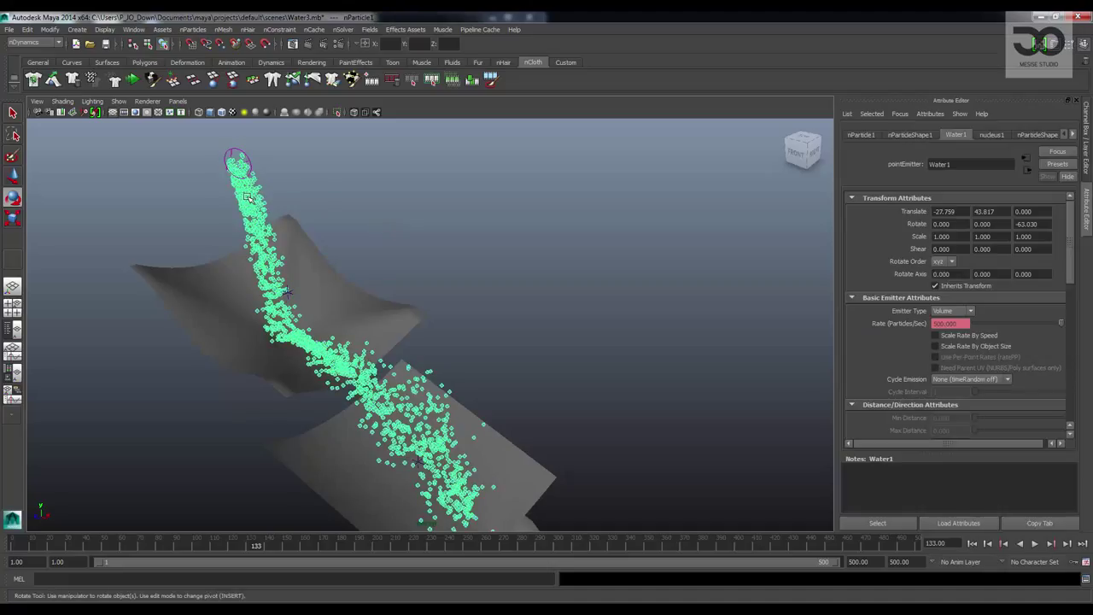
{"action": "left_click", "coordinate": [308, 44]}
{"action": "left_click_drag", "start_coordinate": [1, 114], "coordinate": [468, 144]}
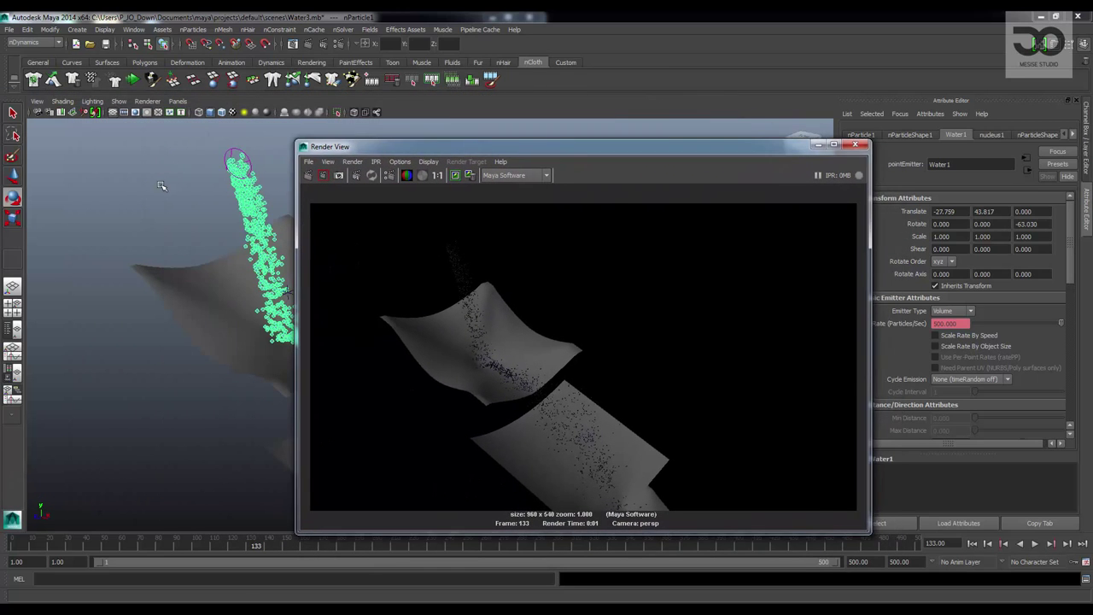
{"action": "left_click_drag", "start_coordinate": [367, 146], "coordinate": [306, 138]}
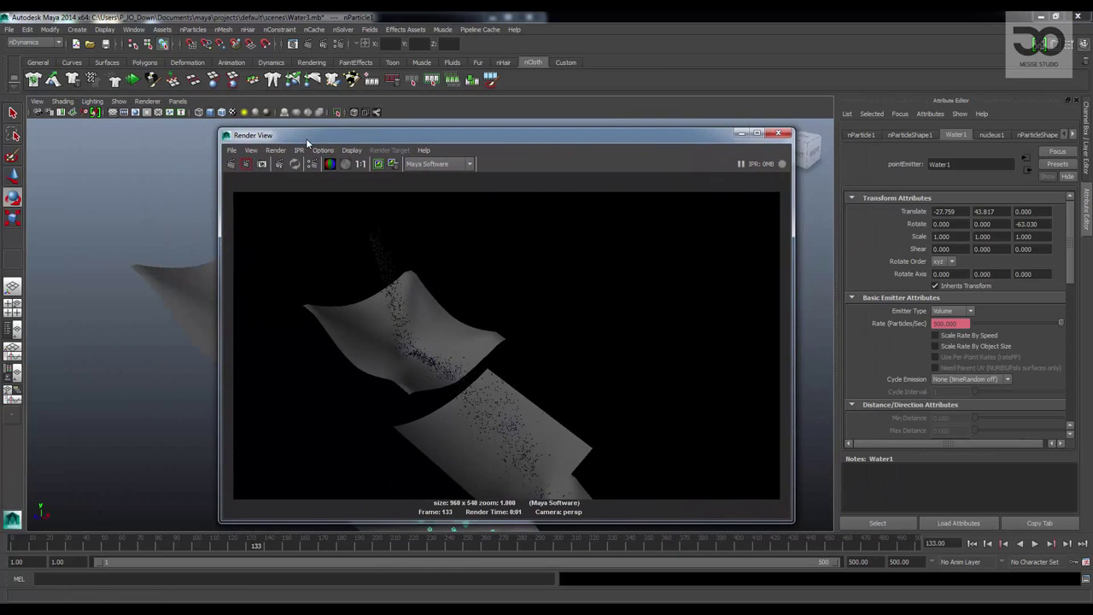
Set the nParticle shape's particle radius to 0.5.
{"action": "scroll", "coordinate": [943, 285], "scroll_direction": "down", "scroll_amount": 5}
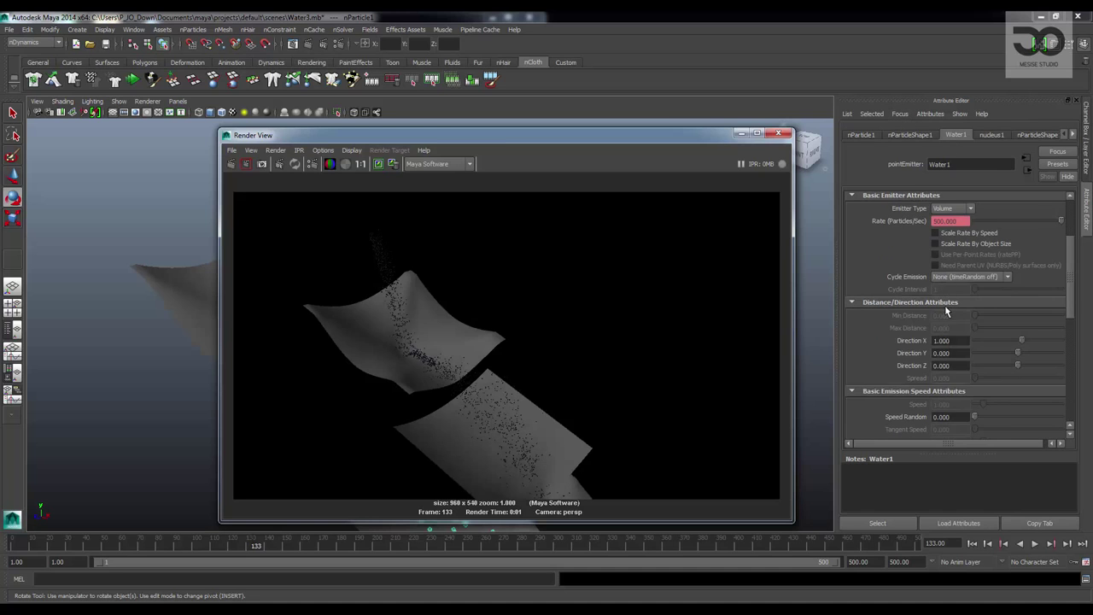
{"action": "left_click", "coordinate": [864, 134]}
{"action": "left_click", "coordinate": [908, 139]}
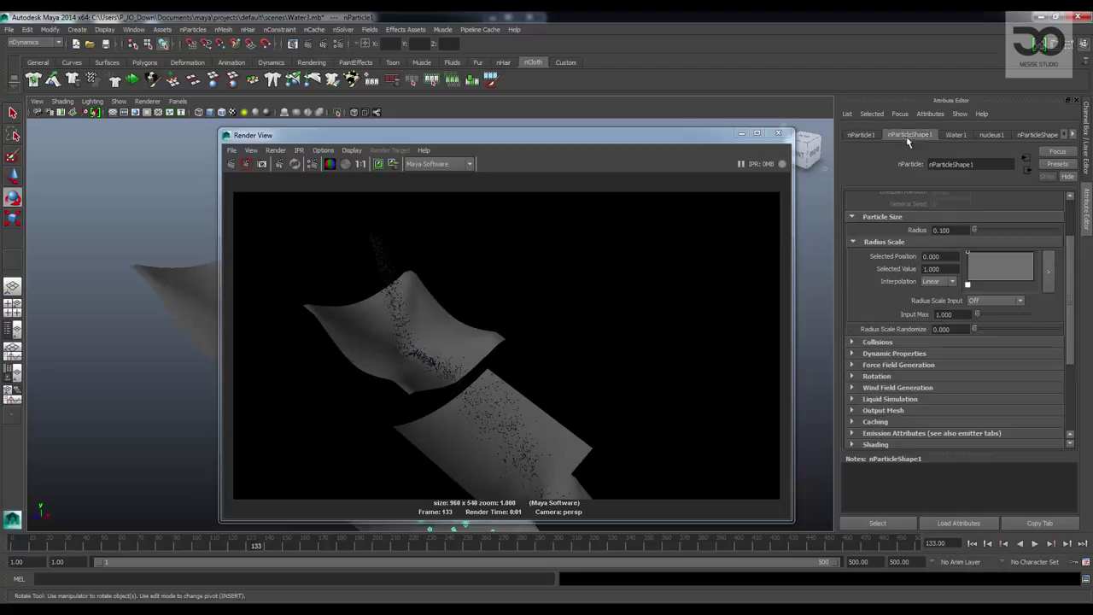
{"action": "scroll", "coordinate": [938, 261], "scroll_direction": "up", "scroll_amount": 1}
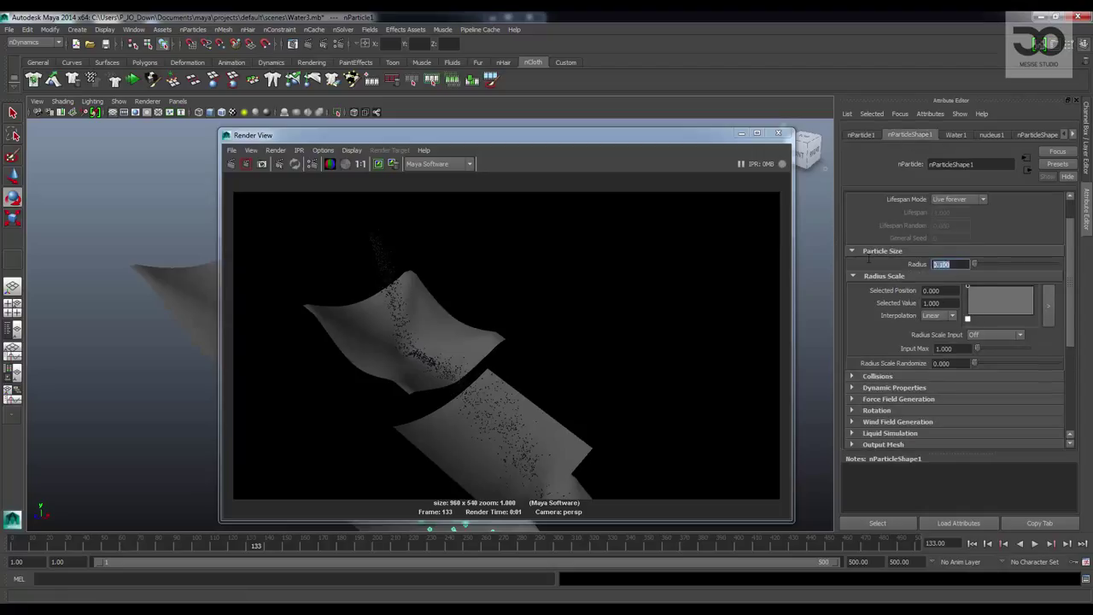
{"action": "left_click", "coordinate": [611, 132]}
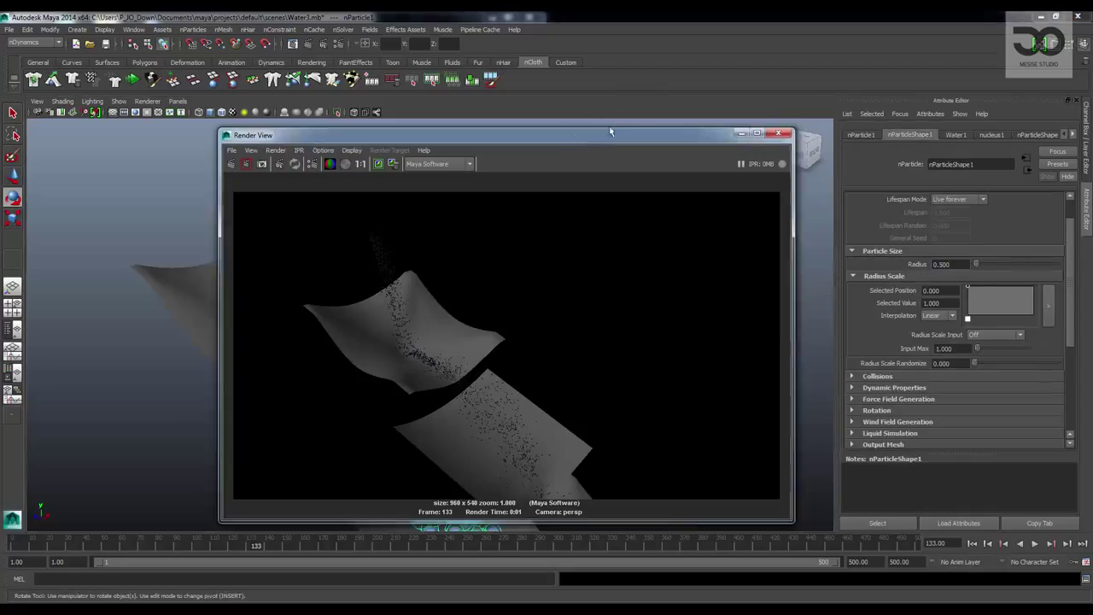
Keep the existing image in the Render View and render frame 133 again with the enlarged particles.
{"action": "left_click_drag", "start_coordinate": [615, 133], "coordinate": [818, 110]}
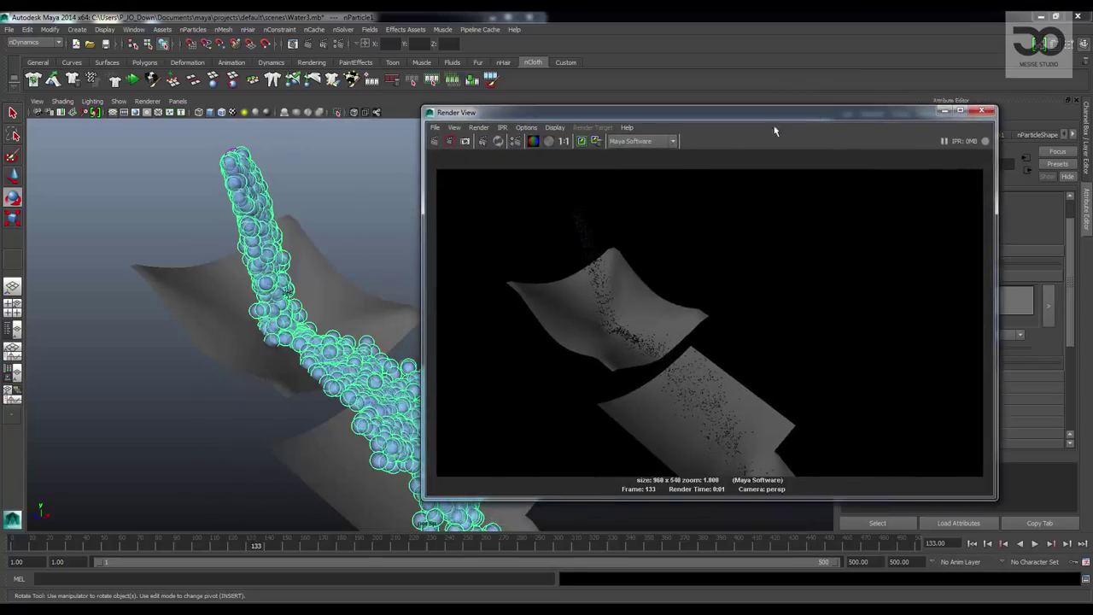
{"action": "left_click", "coordinate": [584, 142]}
{"action": "left_click", "coordinate": [435, 142]}
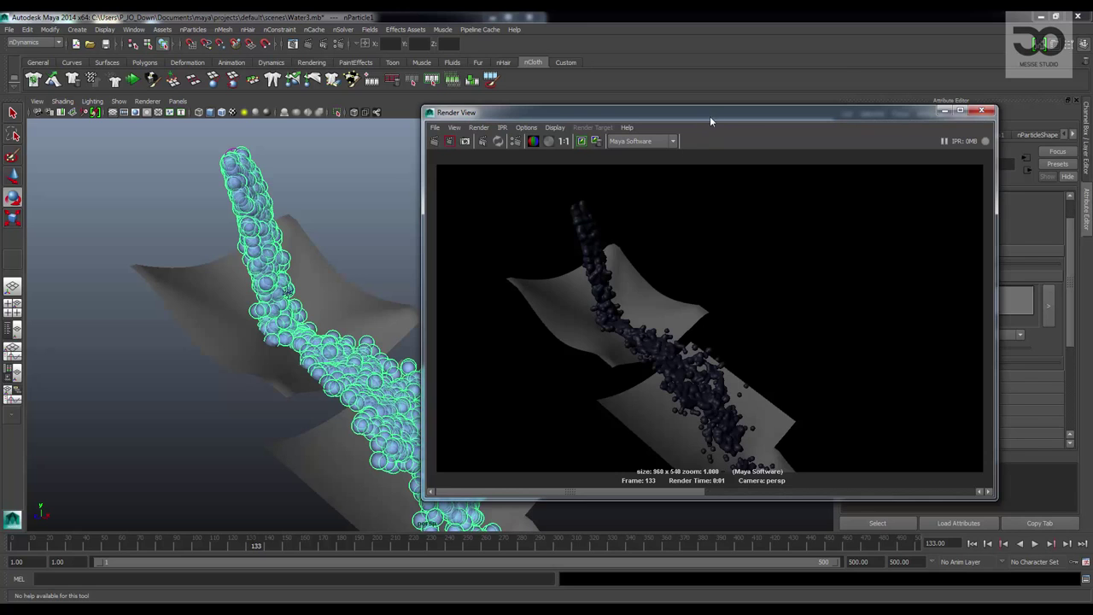
{"action": "left_click_drag", "start_coordinate": [709, 117], "coordinate": [756, 144]}
Compare the enlarged particles on the cloth planes in the viewport with the rendered image.
{"action": "left_click_drag", "start_coordinate": [412, 187], "coordinate": [383, 231], "text": "alt"}
{"action": "right_click_drag", "start_coordinate": [382, 230], "coordinate": [349, 215], "text": "alt"}
{"action": "key", "text": "e"}
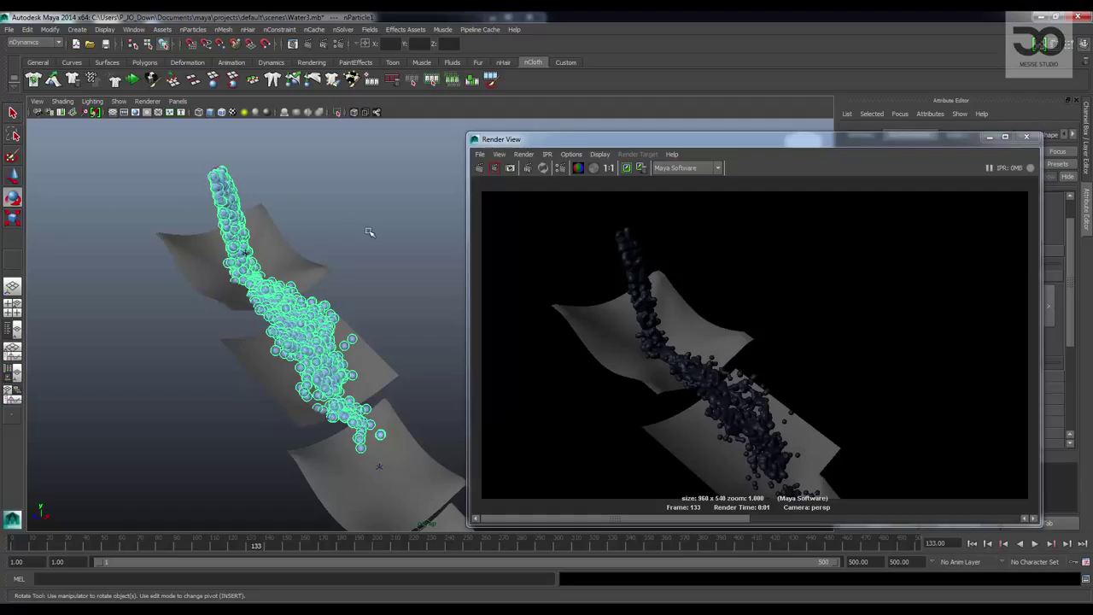
{"action": "left_click", "coordinate": [369, 232]}
{"action": "left_click_drag", "start_coordinate": [751, 145], "coordinate": [695, 112]}
{"action": "mouse_move", "coordinate": [385, 213]}
{"action": "left_mouse_down", "text": "alt"}
{"action": "mouse_move", "coordinate": [364, 178]}
{"action": "mouse_move", "coordinate": [373, 210]}
{"action": "left_mouse_up", "text": "alt"}
{"action": "right_click_drag", "start_coordinate": [373, 210], "coordinate": [319, 208], "text": "alt"}
{"action": "mouse_move", "coordinate": [318, 193]}
{"action": "middle_mouse_down", "text": "alt"}
{"action": "mouse_move", "coordinate": [302, 205]}
{"action": "mouse_move", "coordinate": [318, 197]}
{"action": "middle_mouse_up", "text": "alt"}
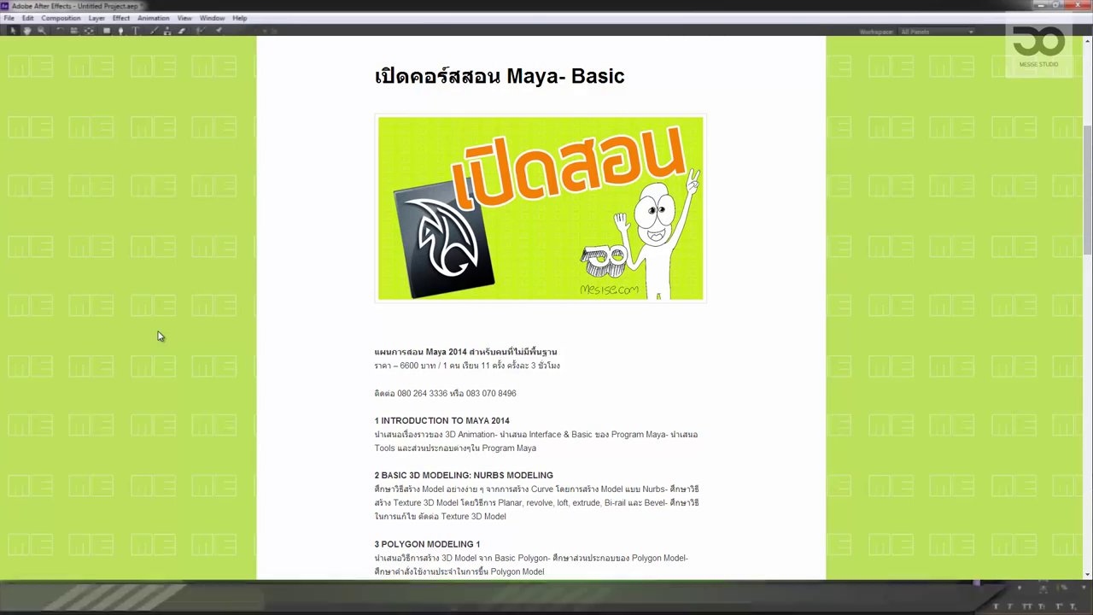
Switch to the web page for the Maya Basic course, read its lesson outline and highlight the contact phone numbers.
{"action": "scroll", "coordinate": [157, 336], "scroll_direction": "down", "scroll_amount": 1}
{"action": "scroll", "coordinate": [158, 336], "scroll_direction": "down", "scroll_amount": 12}
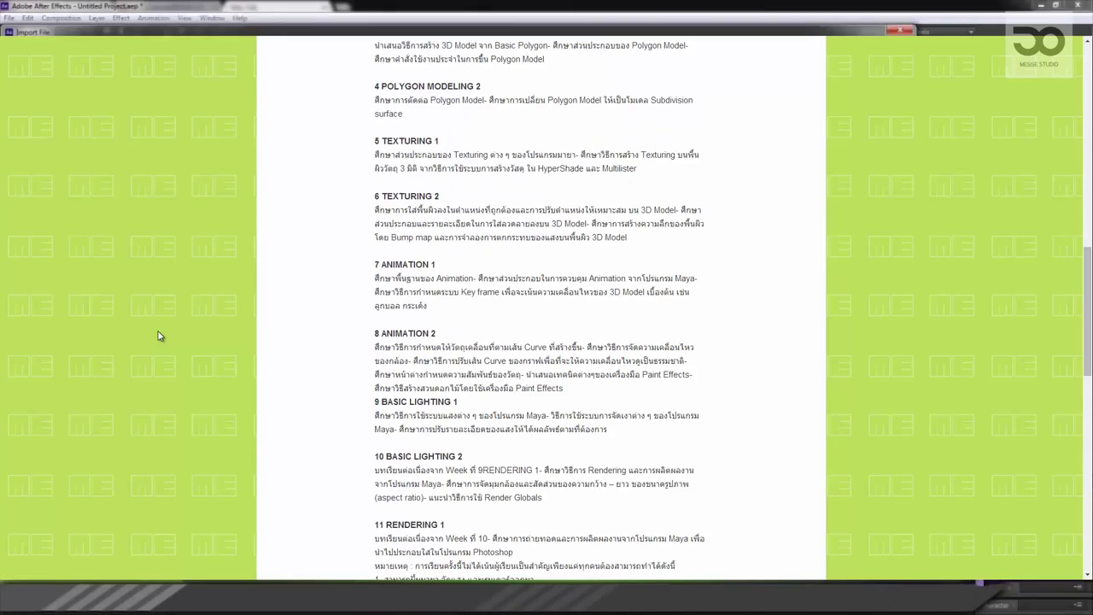
{"action": "scroll", "coordinate": [158, 335], "scroll_direction": "up", "scroll_amount": 8}
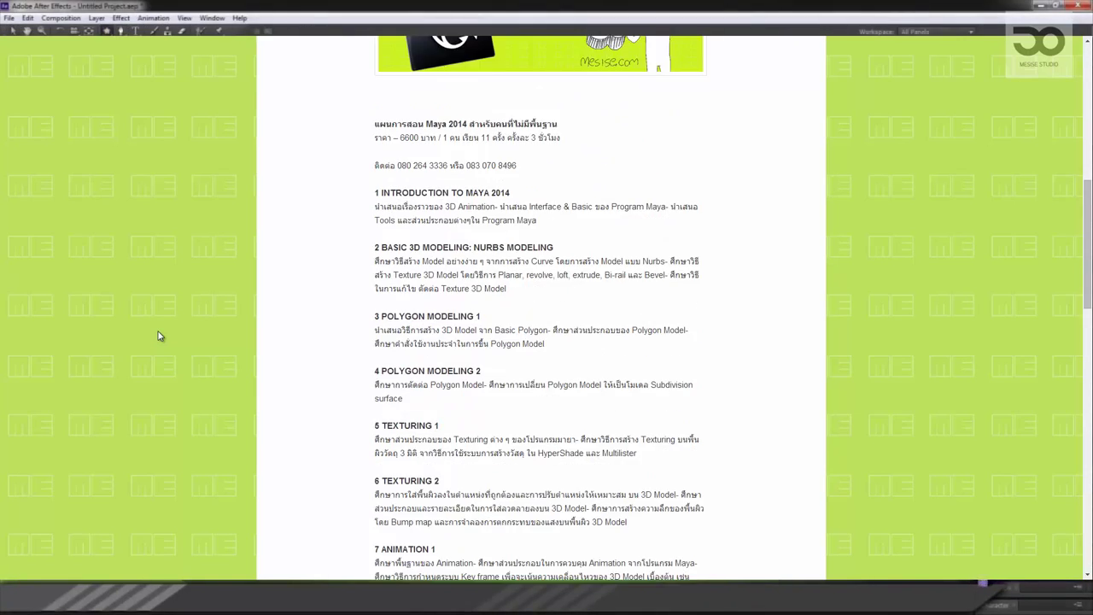
{"action": "scroll", "coordinate": [158, 335], "scroll_direction": "up", "scroll_amount": 3}
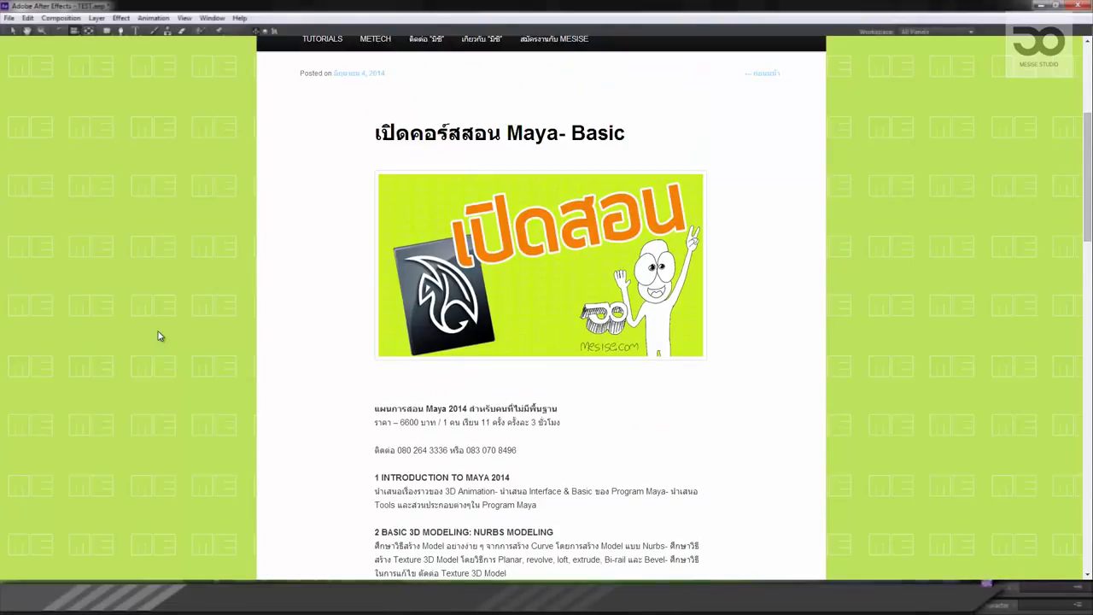
{"action": "scroll", "coordinate": [159, 334], "scroll_direction": "down", "scroll_amount": 1}
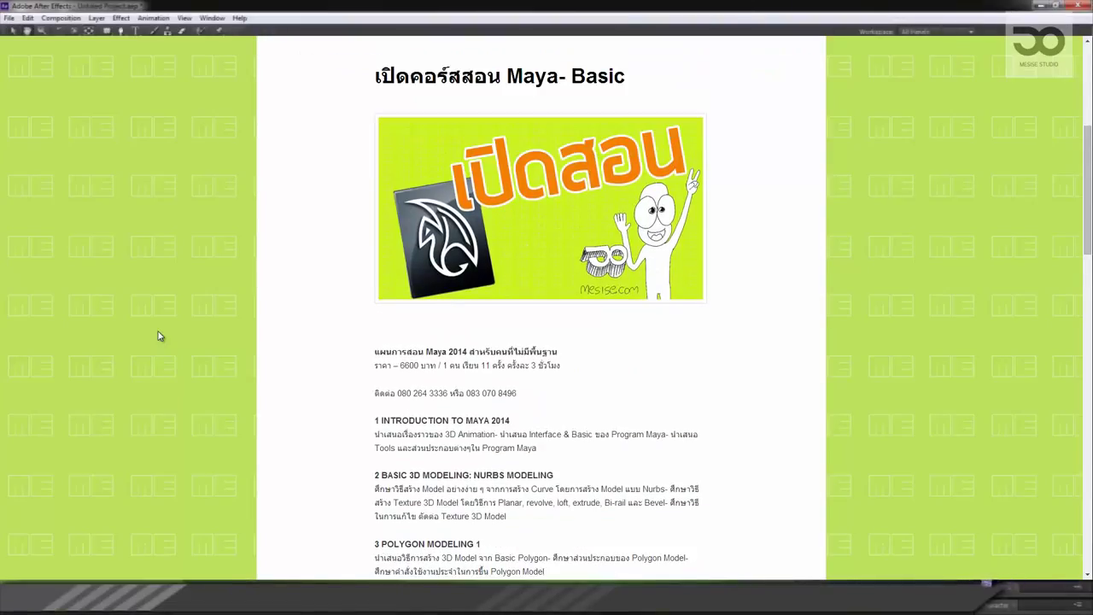
{"action": "left_click_drag", "start_coordinate": [397, 393], "coordinate": [536, 385]}
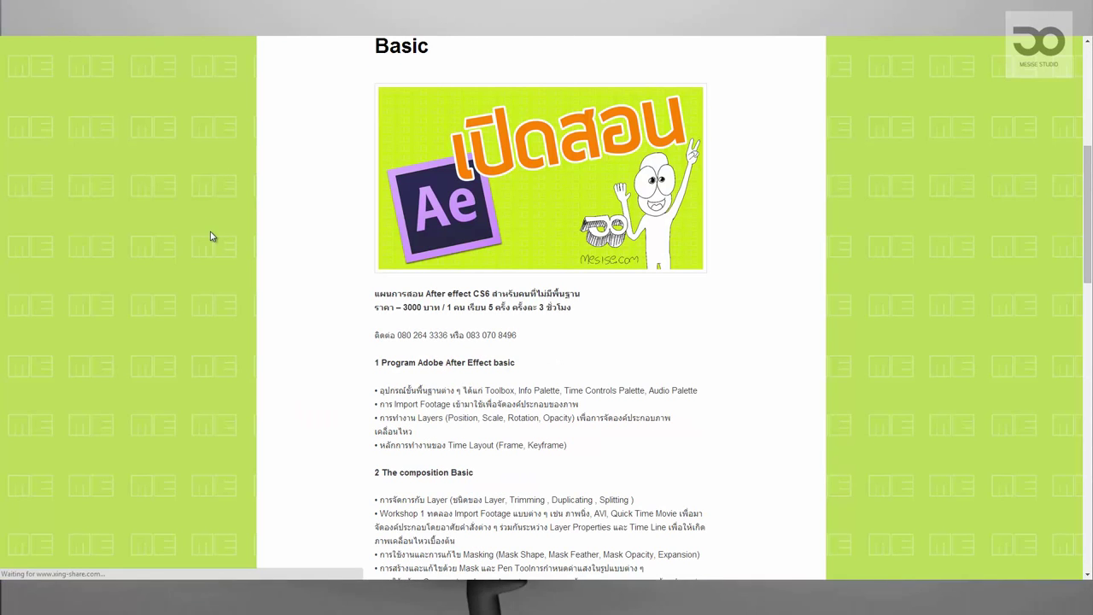
Read through the lesson outline on the After Effect CS6 Basic course web page.
{"action": "scroll", "coordinate": [213, 236], "scroll_direction": "up", "scroll_amount": 1}
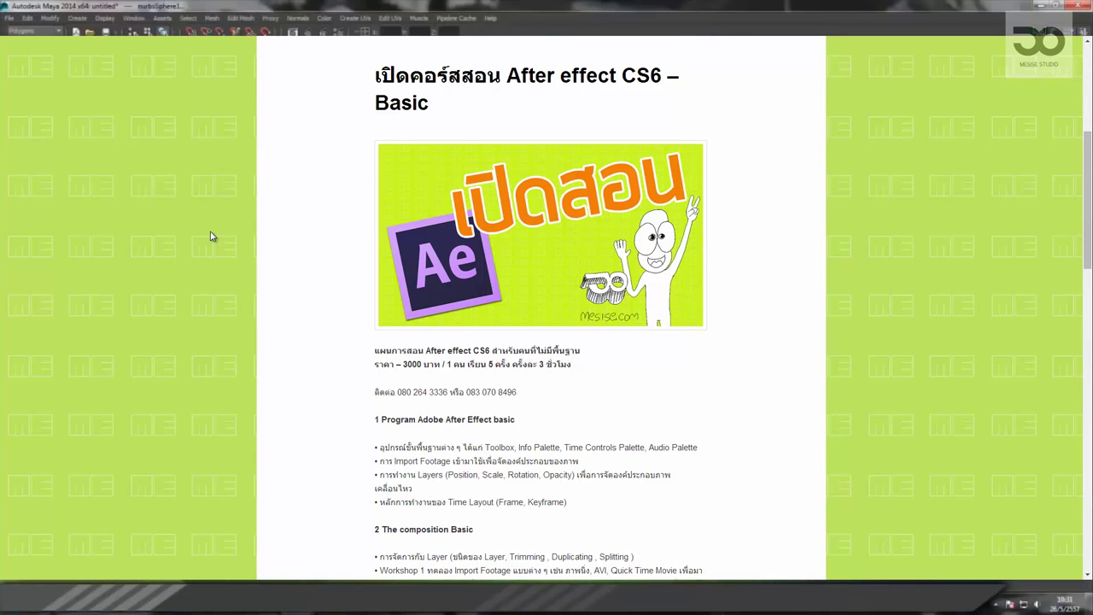
{"action": "scroll", "coordinate": [213, 236], "scroll_direction": "down", "scroll_amount": 1}
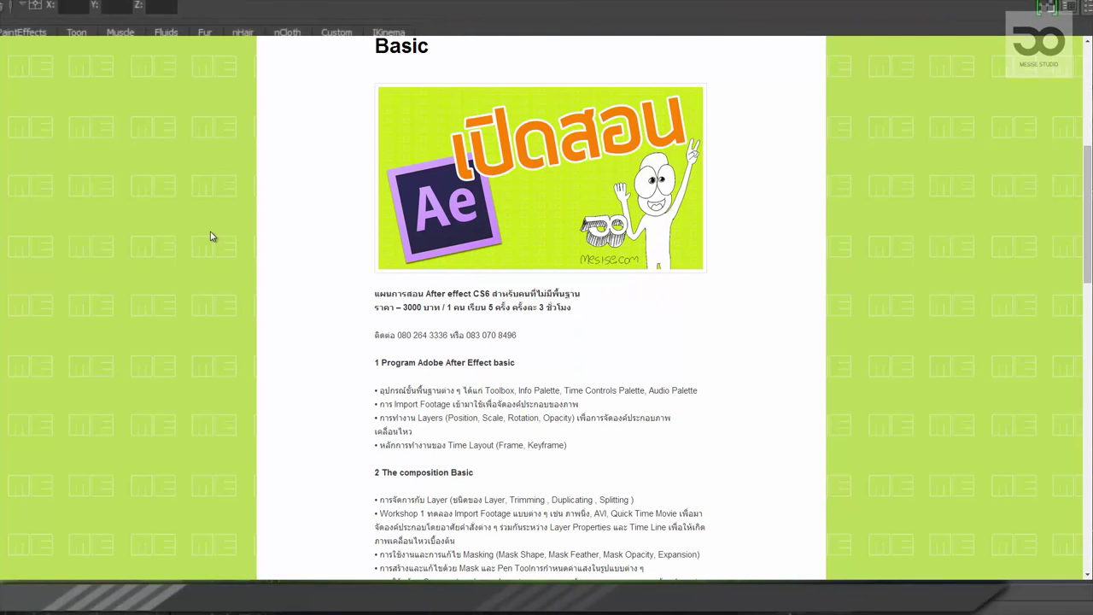
{"action": "scroll", "coordinate": [213, 237], "scroll_direction": "down", "scroll_amount": 1}
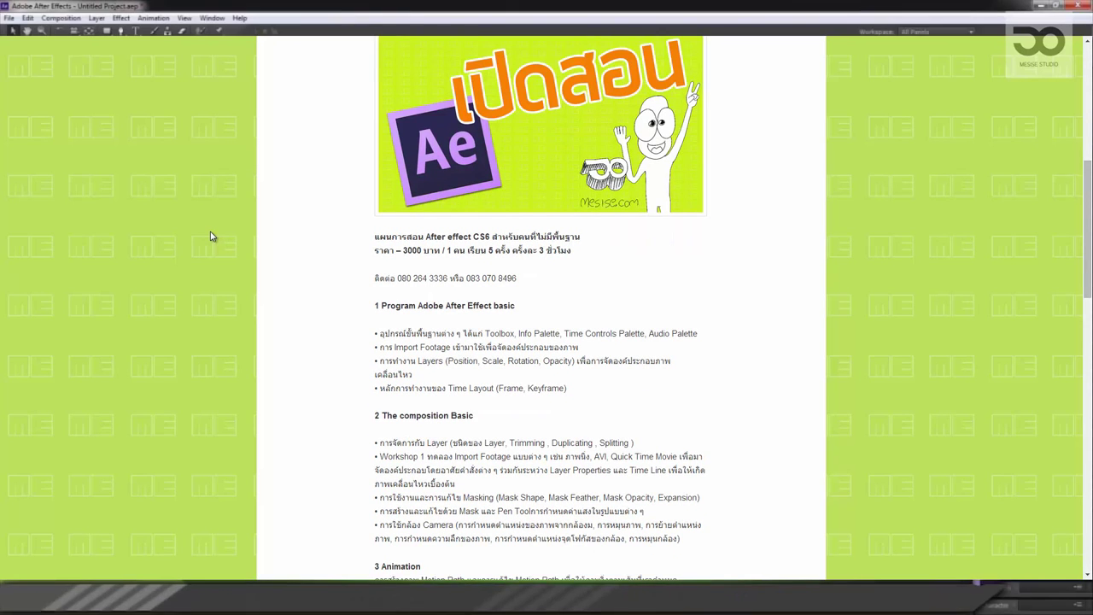
{"action": "scroll", "coordinate": [213, 237], "scroll_direction": "down", "scroll_amount": 4}
{"action": "scroll", "coordinate": [213, 236], "scroll_direction": "up", "scroll_amount": 1}
{"action": "scroll", "coordinate": [213, 237], "scroll_direction": "down", "scroll_amount": 1}
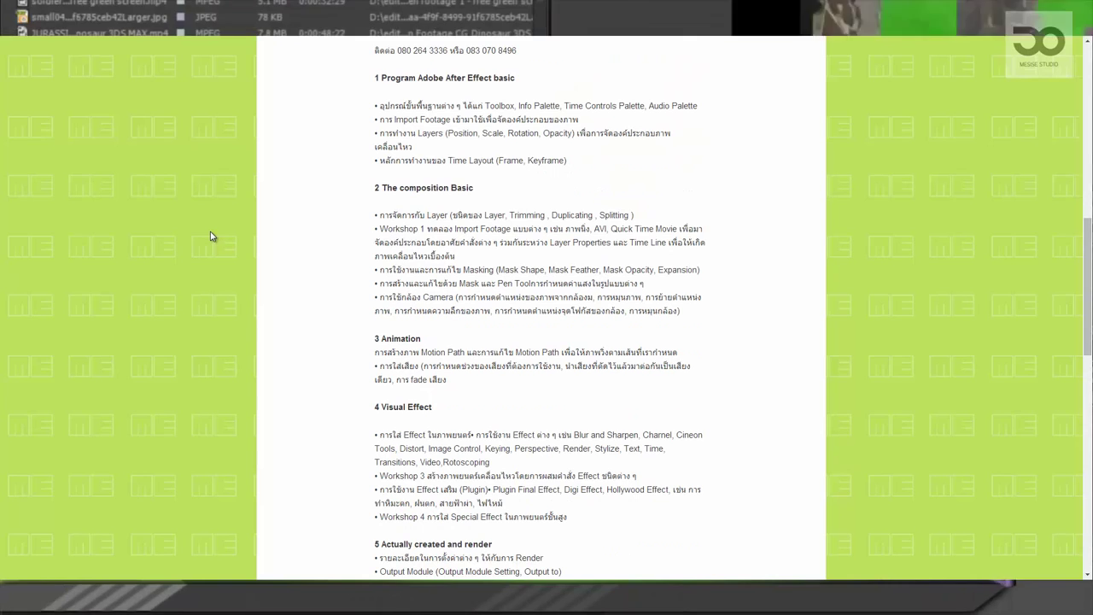
{"action": "scroll", "coordinate": [212, 237], "scroll_direction": "down", "scroll_amount": 5}
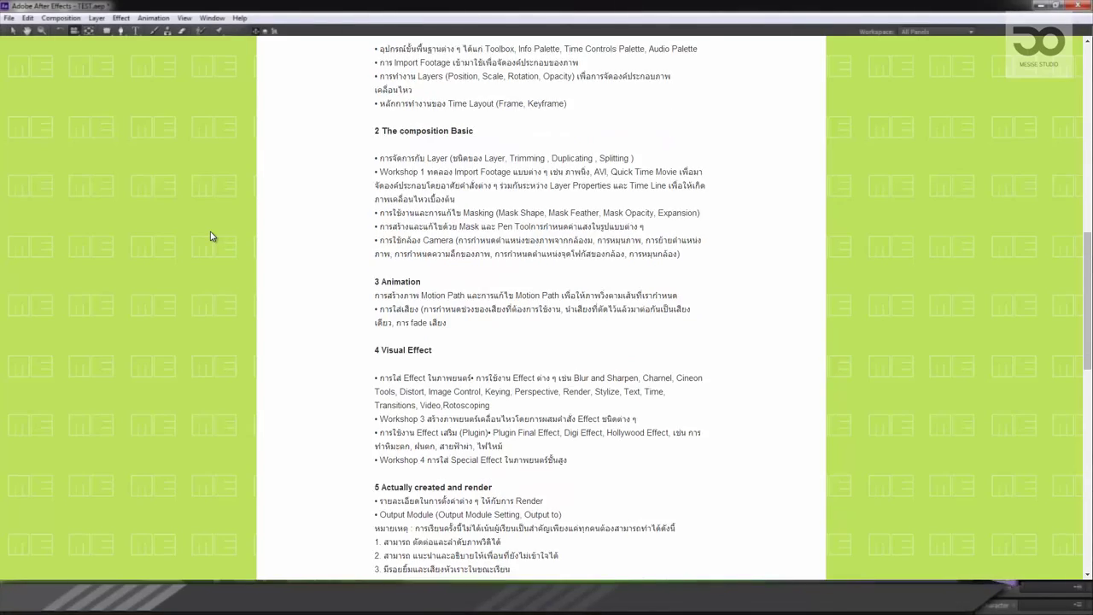